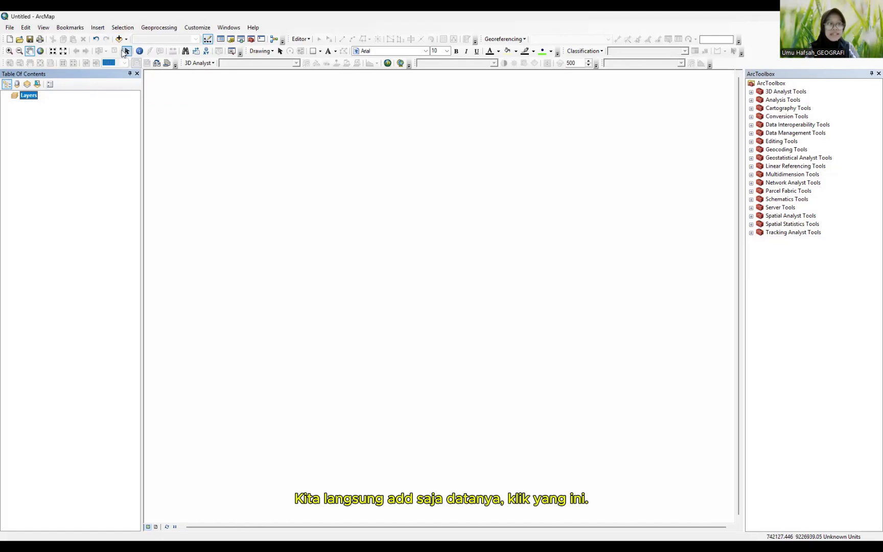
- Add the t1.shp and t2.shp shapefiles from the A_Sampang folder to the map
click(119, 39)
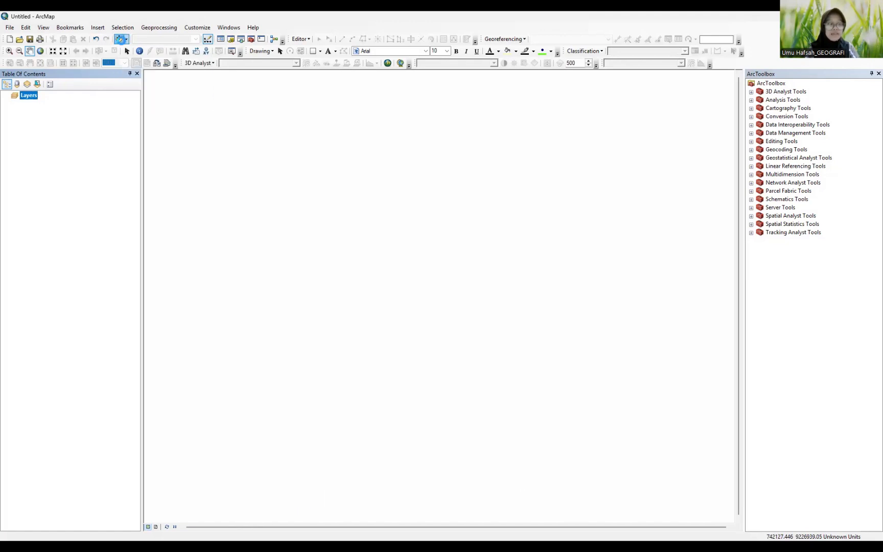
drag(392, 270, 345, 242)
click(531, 324)
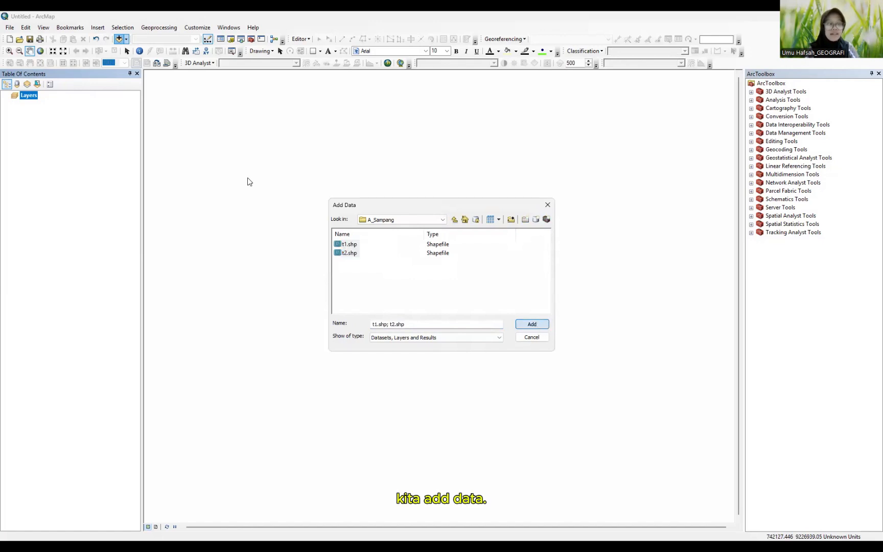
click(502, 322)
click(506, 329)
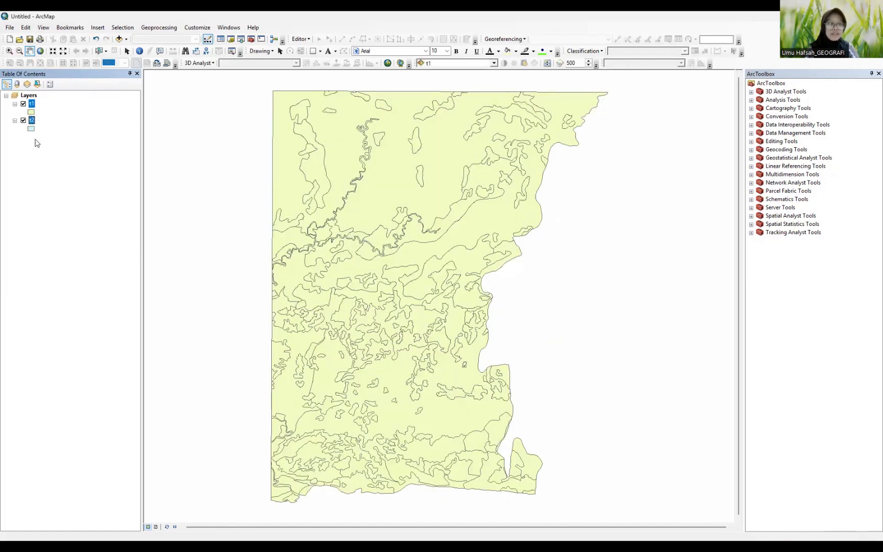
- Rename the t1 layer as 2015
click(32, 104)
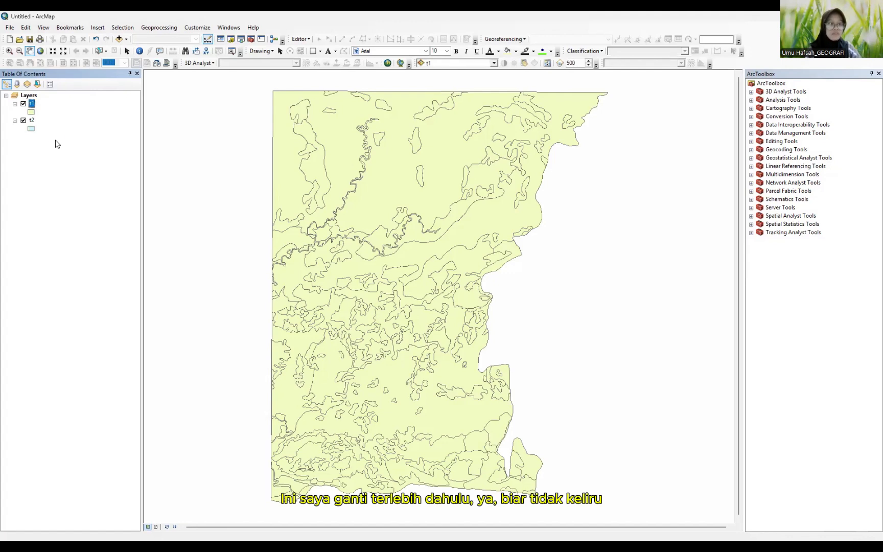
right_click(32, 103)
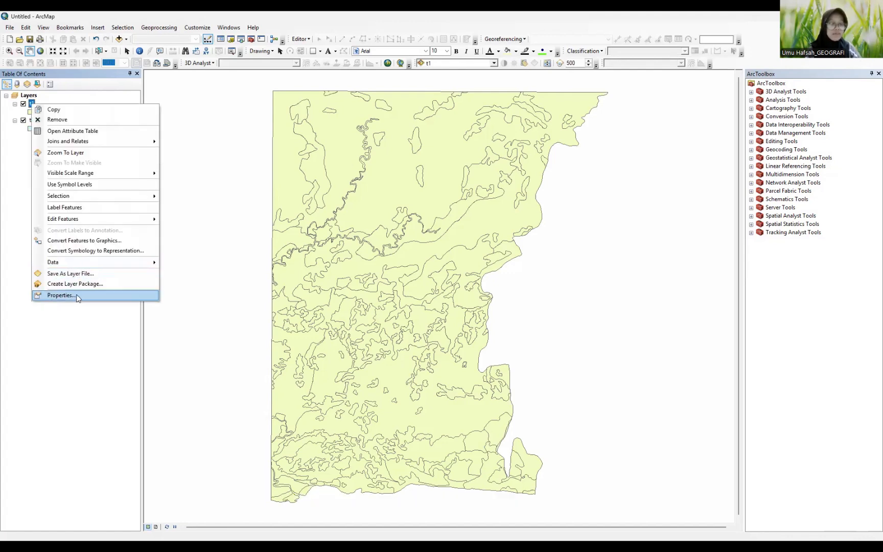
click(19, 211)
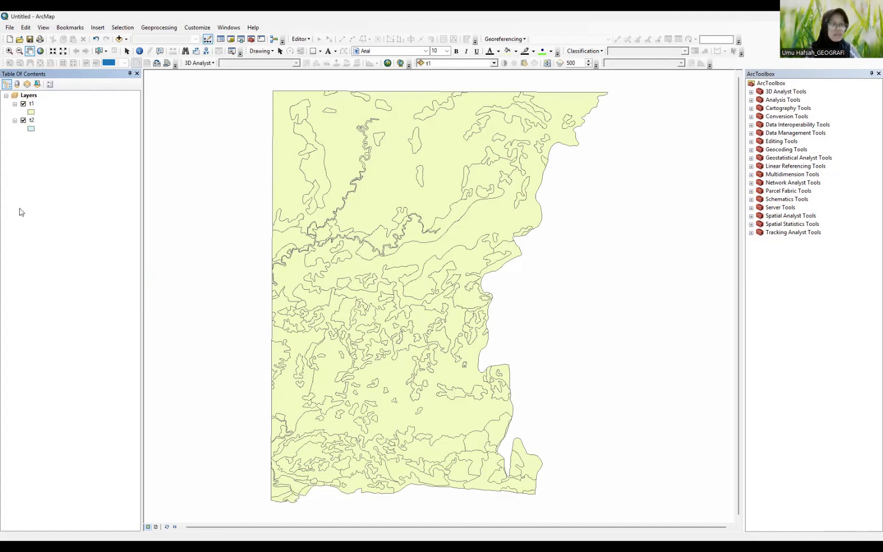
click(31, 103)
text(2015)
key(Return)
- Rename the t2 layer as 2025
click(32, 120)
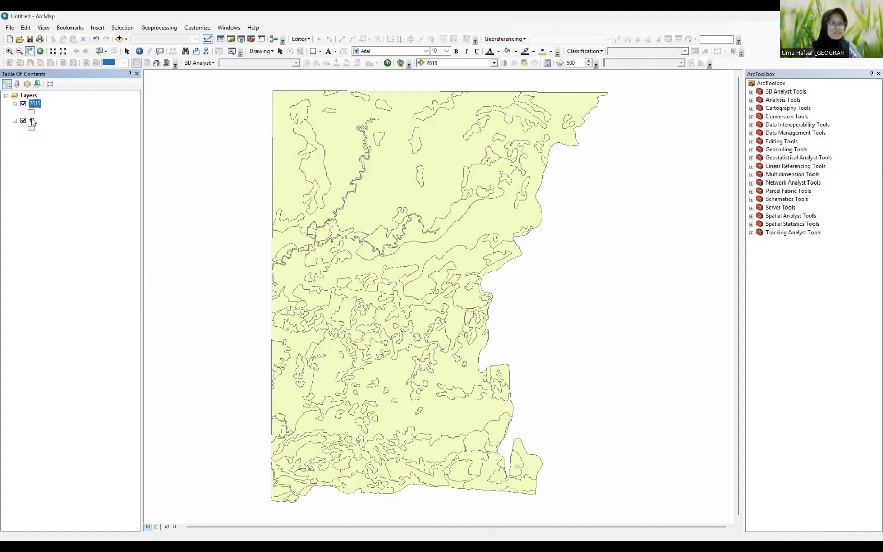
click(31, 120)
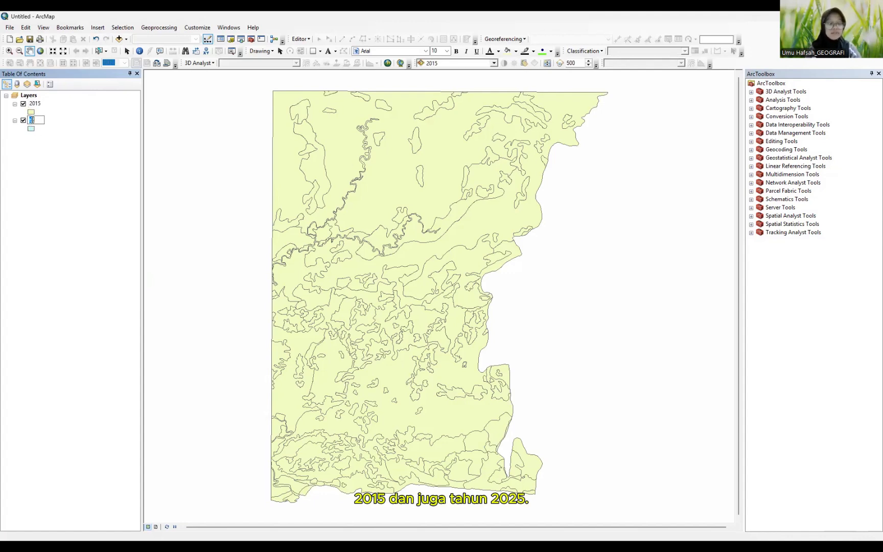
text(2025)
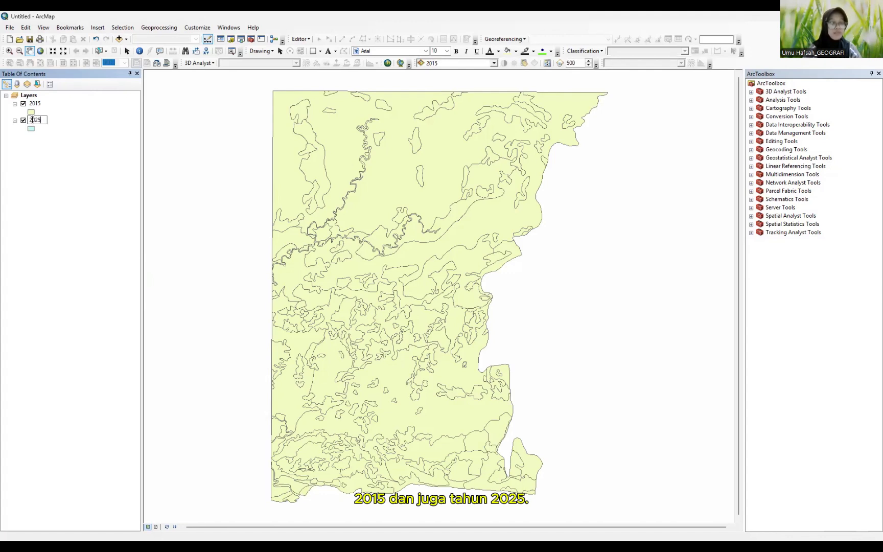
key(Return)
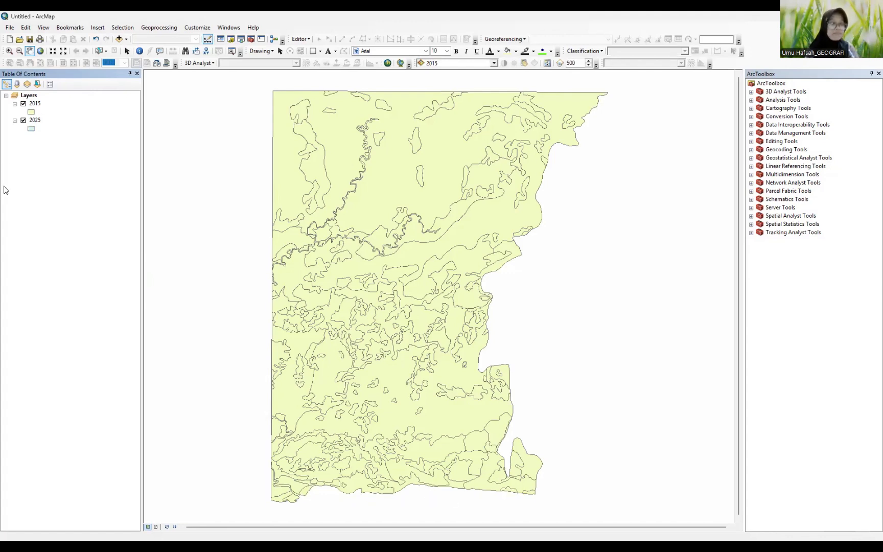
click(119, 39)
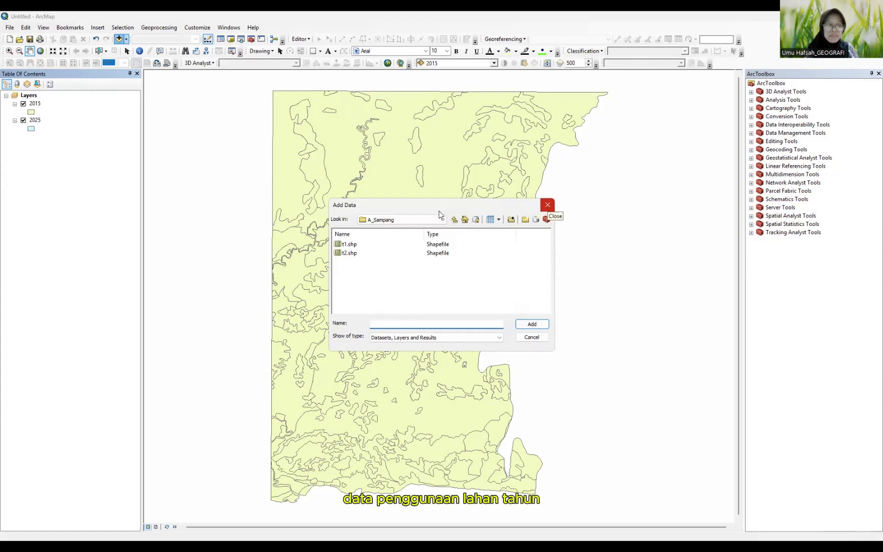
drag(439, 212, 228, 98)
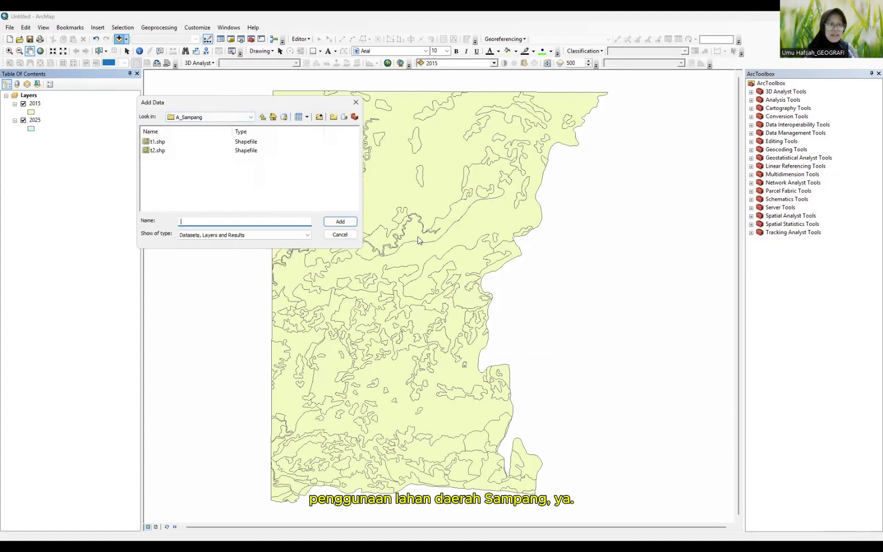
click(360, 233)
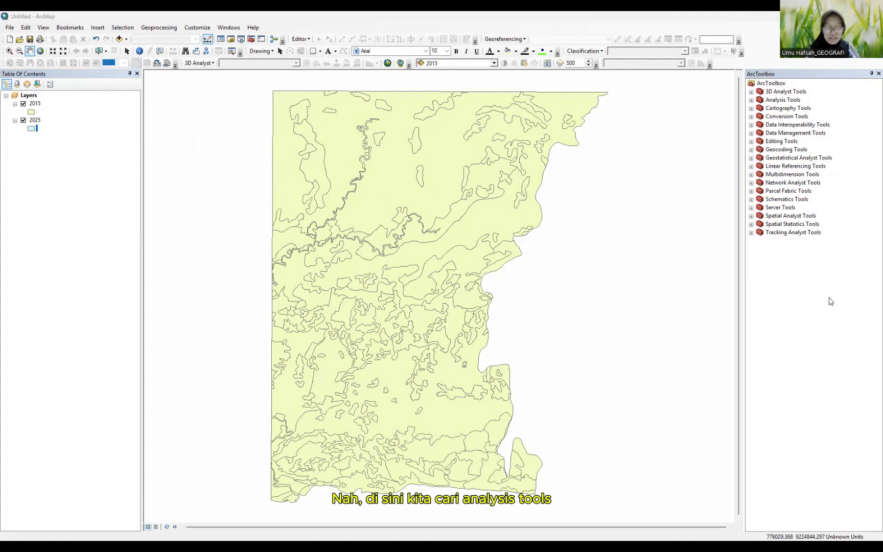
- Start the Intersect overlay analysis tool and add the 2015 and 2025 layers, in that order, as input features
click(751, 100)
click(760, 117)
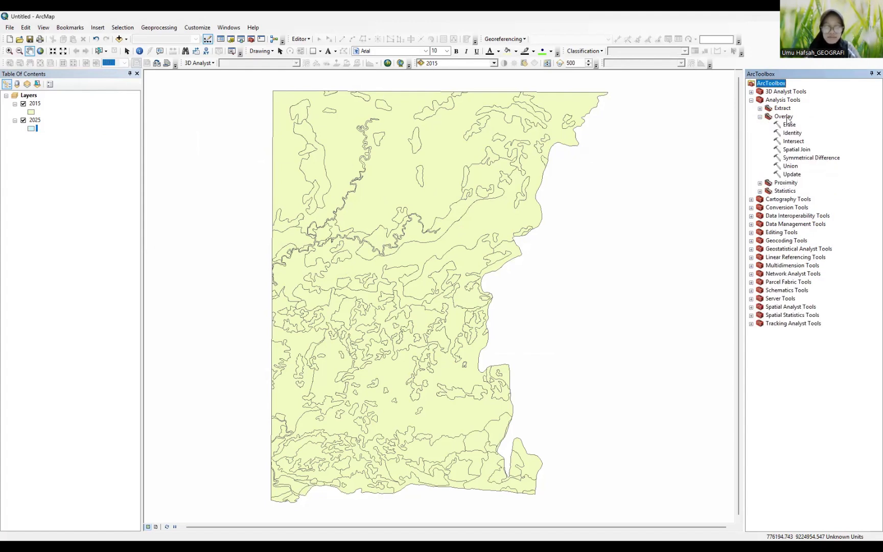
click(787, 118)
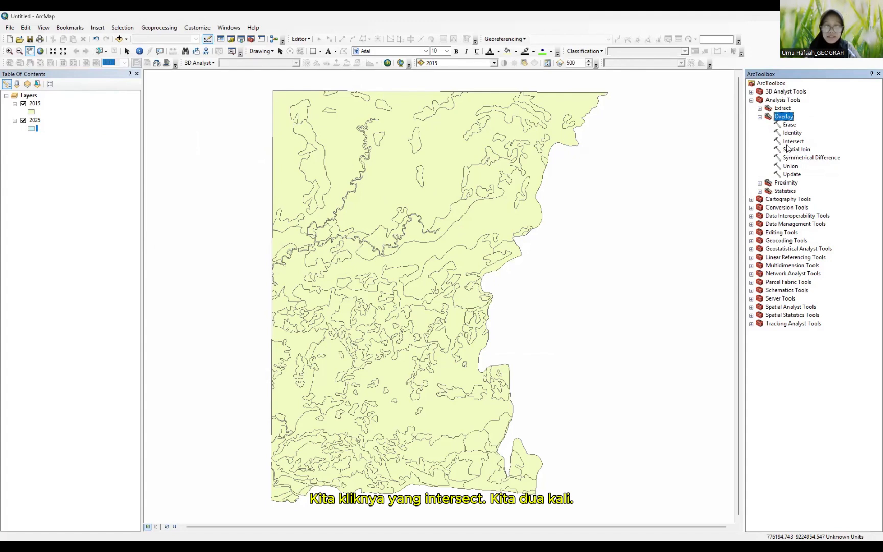
click(790, 141)
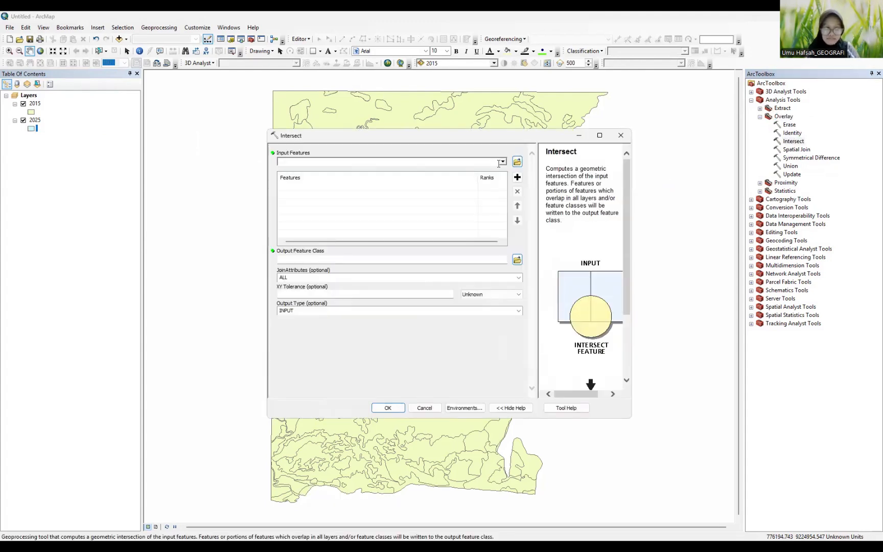
click(501, 162)
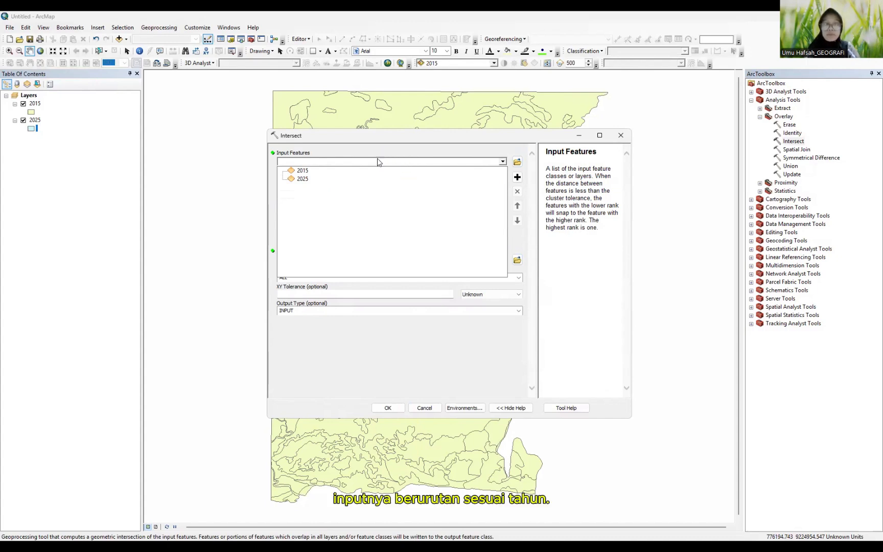
click(302, 170)
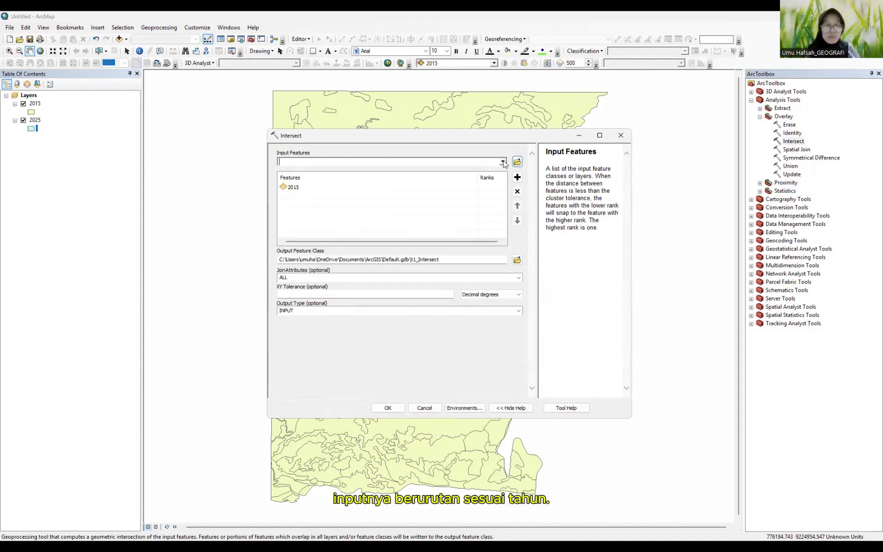
click(502, 162)
click(303, 178)
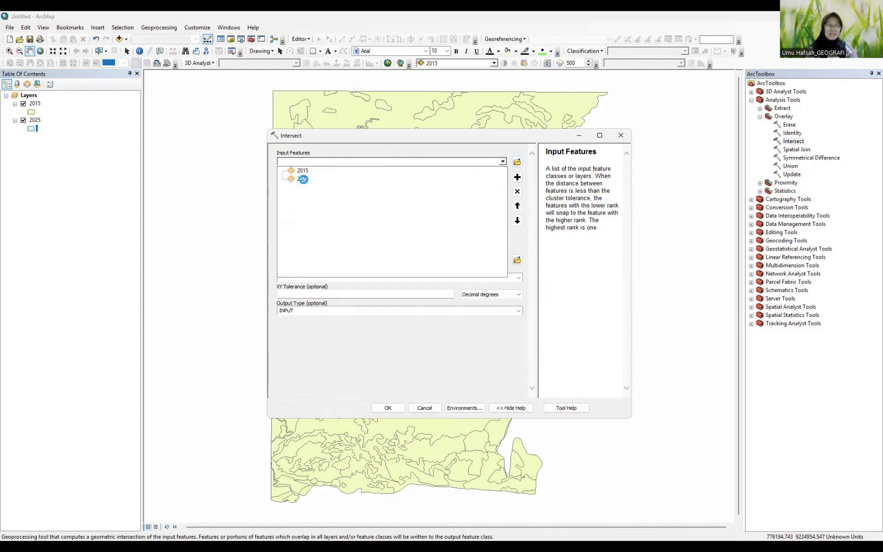
- Set the Intersect output to a feature class named intersTS in the DATA CREATE folder and run the tool
click(517, 258)
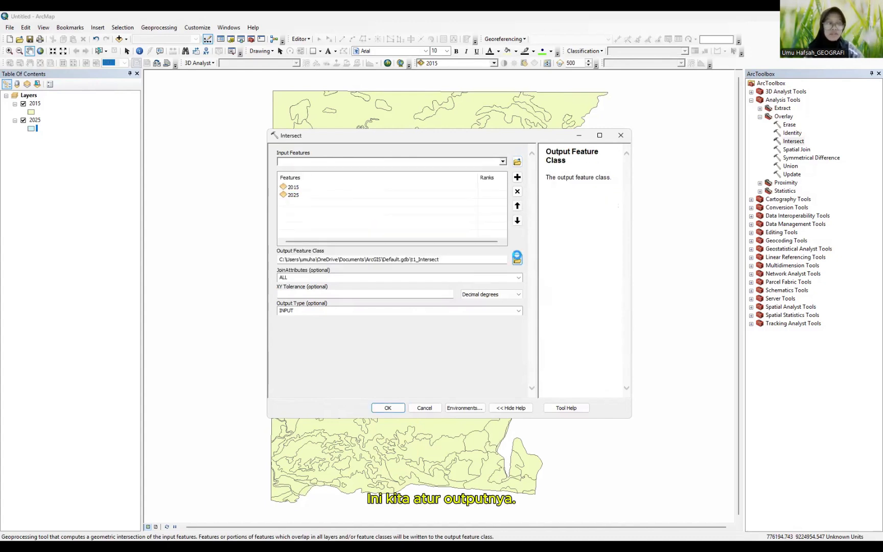
click(451, 219)
click(422, 272)
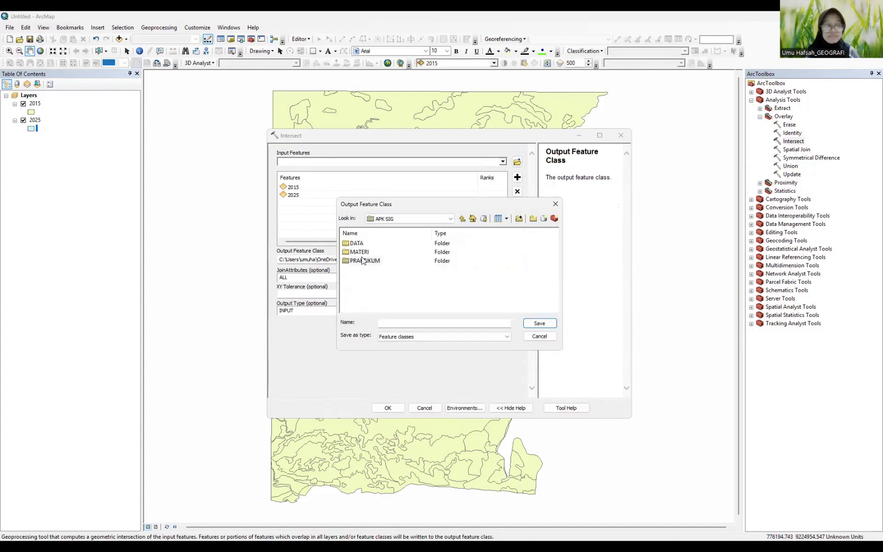
double_click(363, 259)
double_click(368, 253)
double_click(369, 252)
click(402, 323)
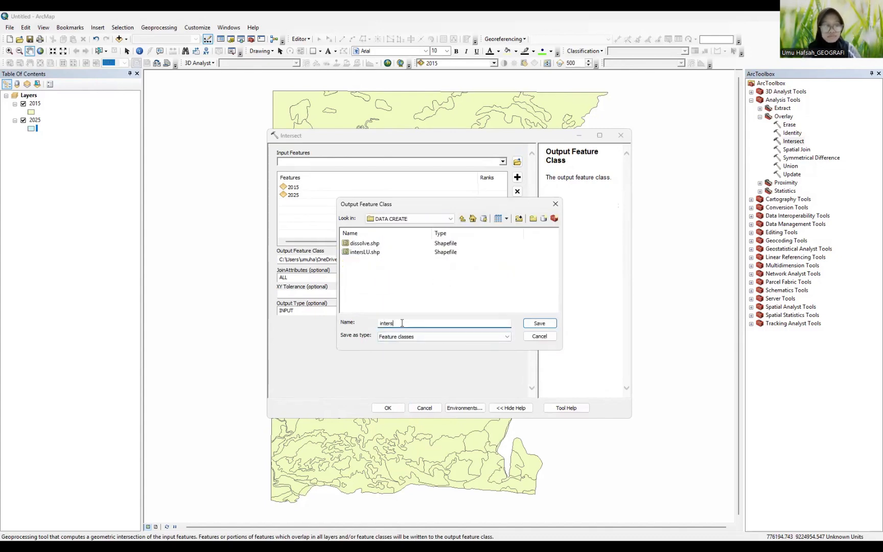
text(intersT)
key(Return)
key(Return)
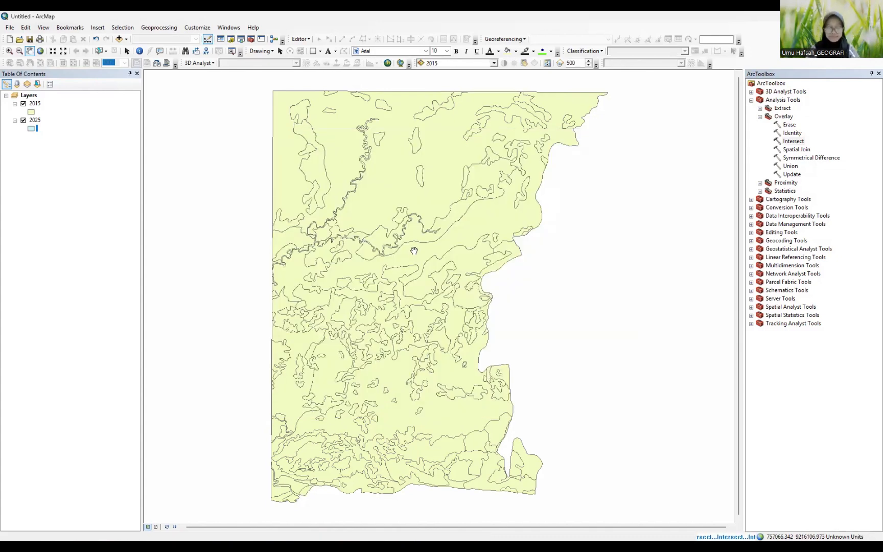
- Hide the 2015 and 2025 layers so that only the intersTS layer is displayed
click(23, 120)
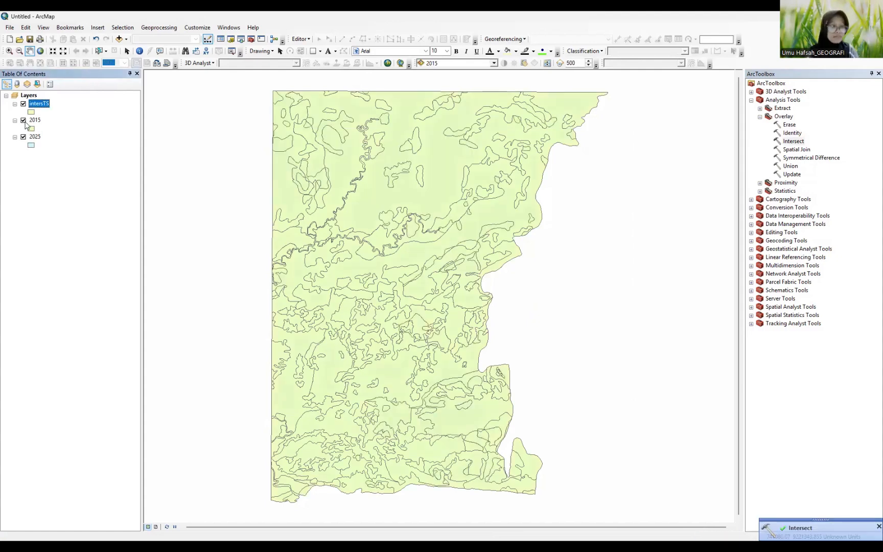
click(23, 136)
click(23, 120)
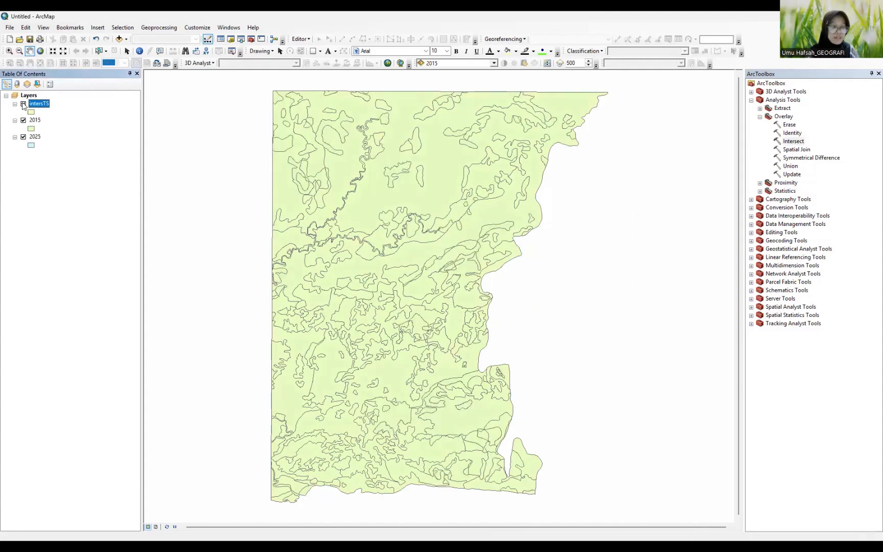
click(24, 136)
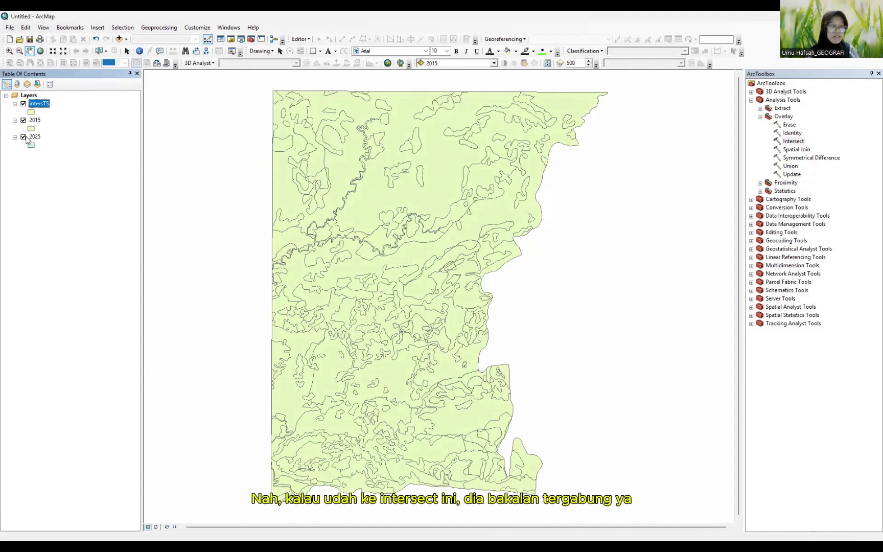
click(23, 136)
click(34, 120)
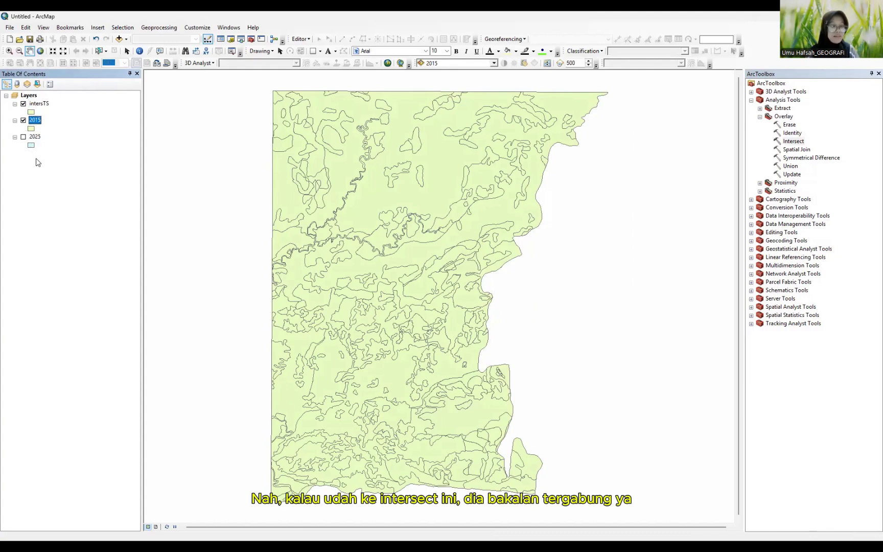
click(23, 120)
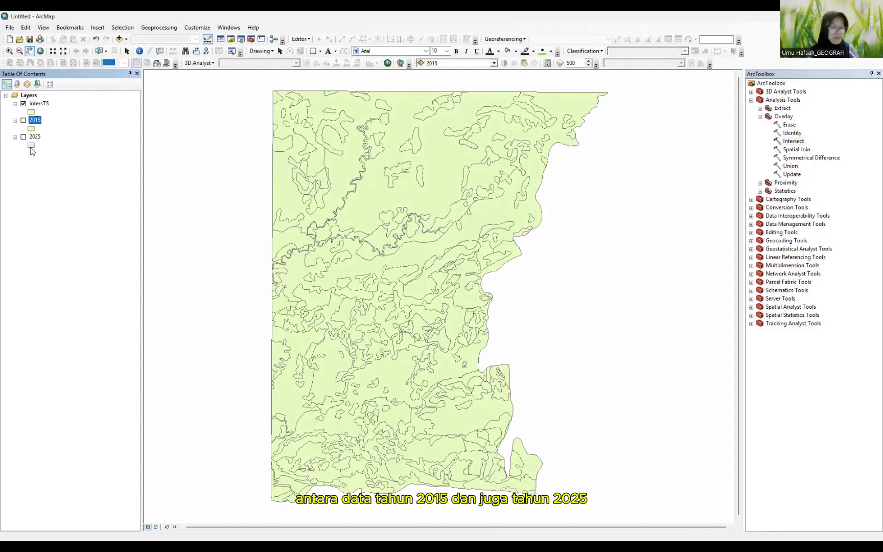
- Open the attribute table of the intersTS layer and examine its land use and status fields for both years
right_click(35, 105)
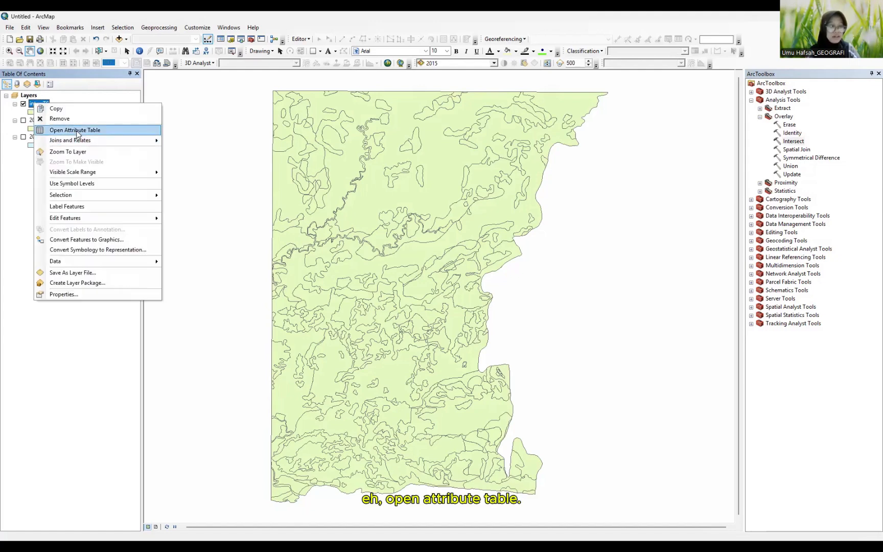
click(75, 131)
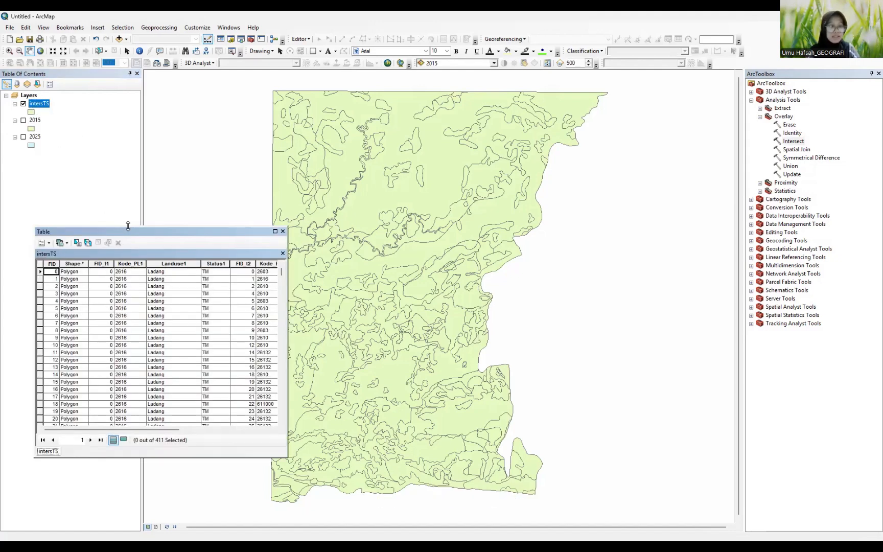
drag(130, 230, 165, 129)
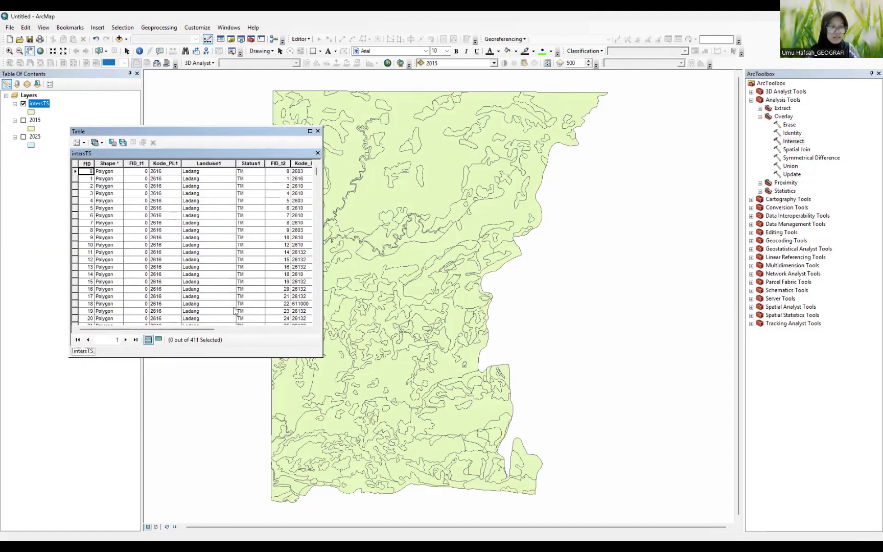
drag(212, 328, 317, 327)
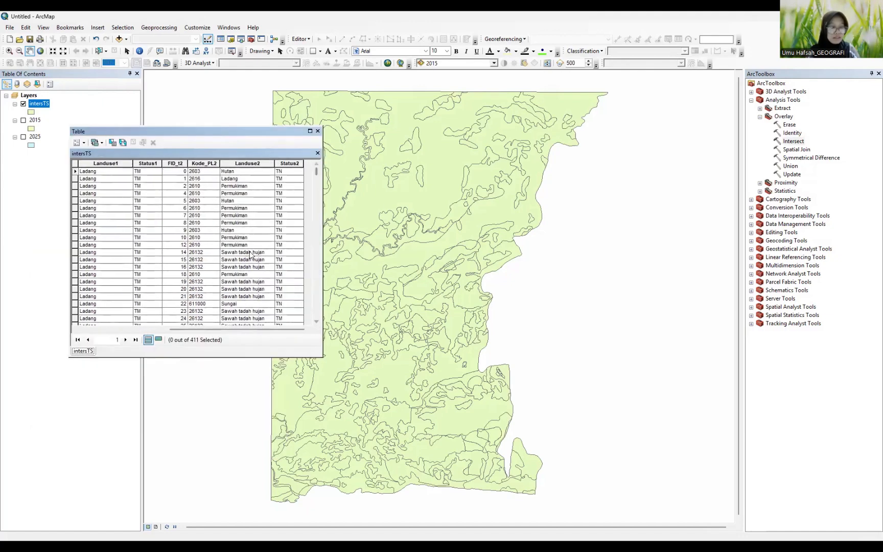
scroll(252, 307, down, 5)
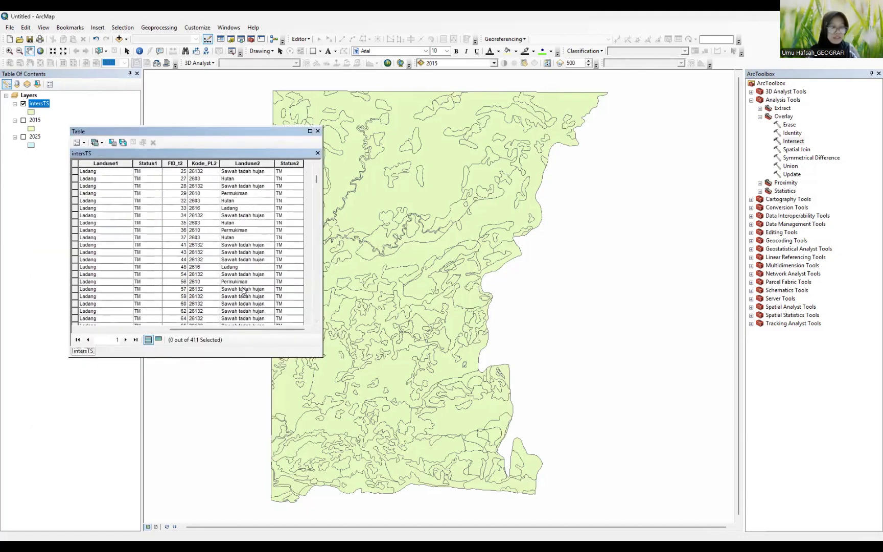
scroll(244, 294, up, 5)
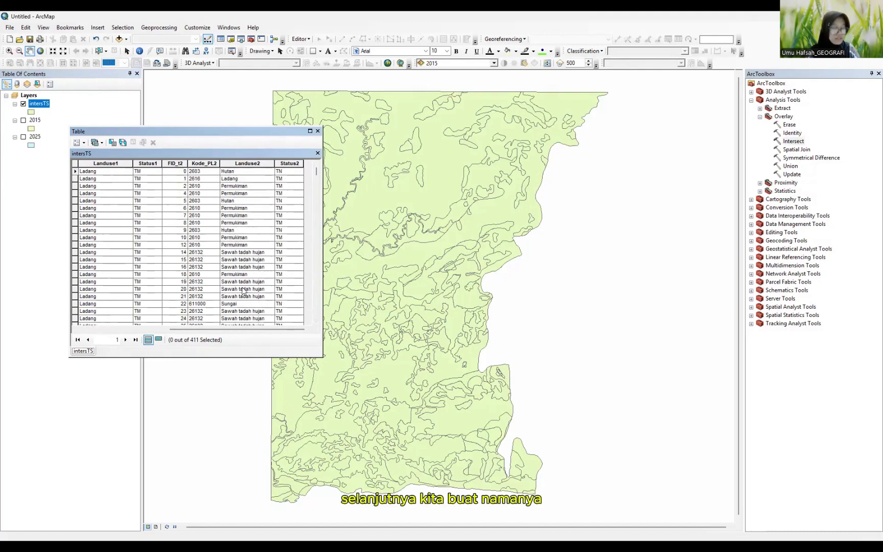
drag(203, 329, 113, 329)
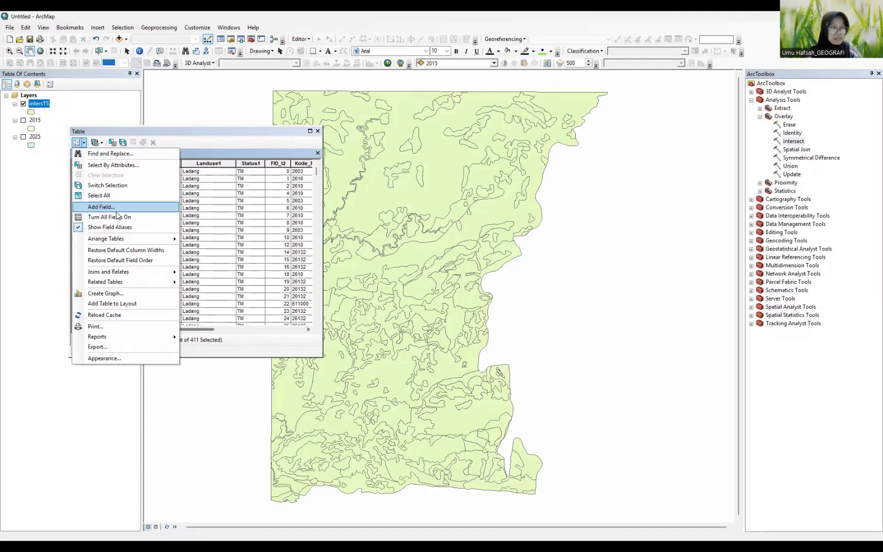
- Add a text field named Perubahan with length 50 to the intersTS attribute table and narrow its column
click(115, 207)
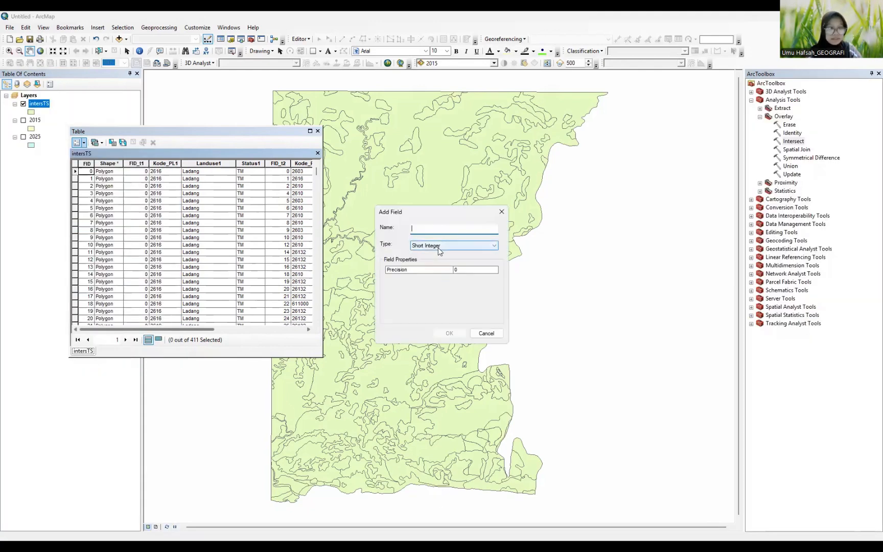
click(438, 246)
click(441, 278)
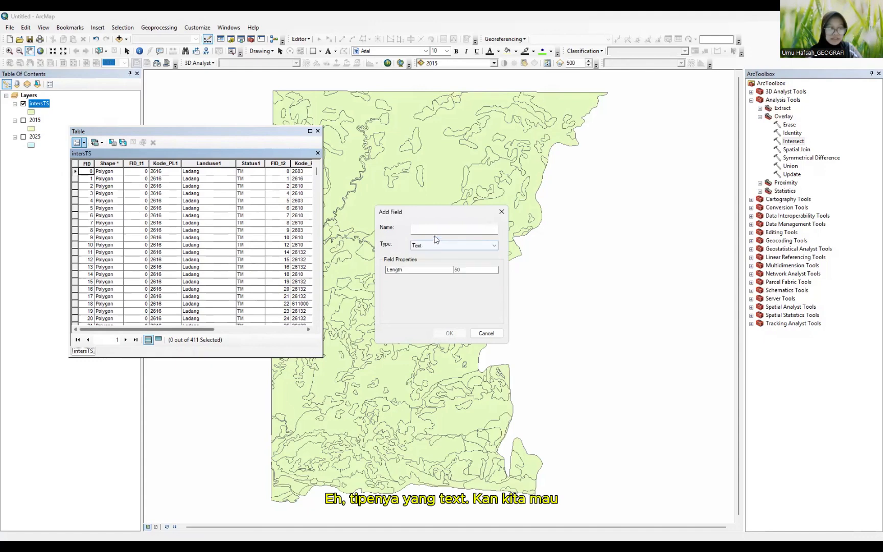
click(431, 229)
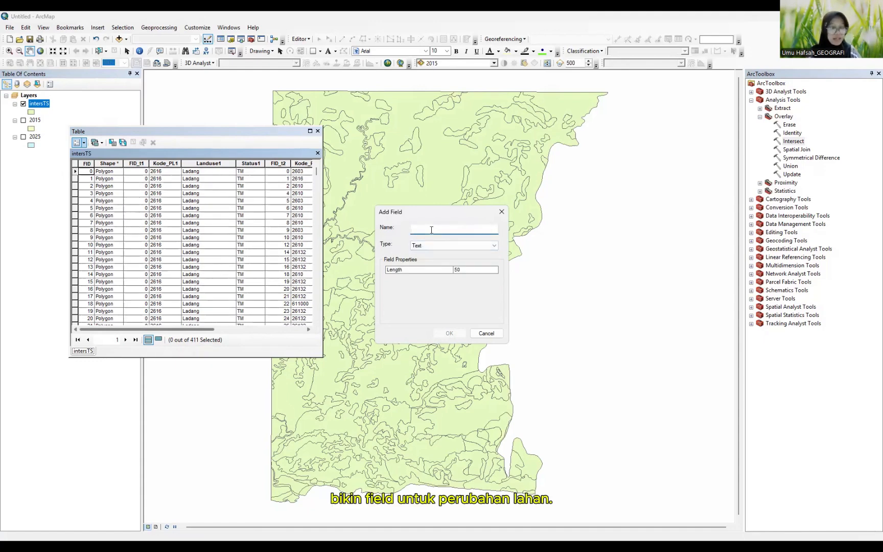
text(P)
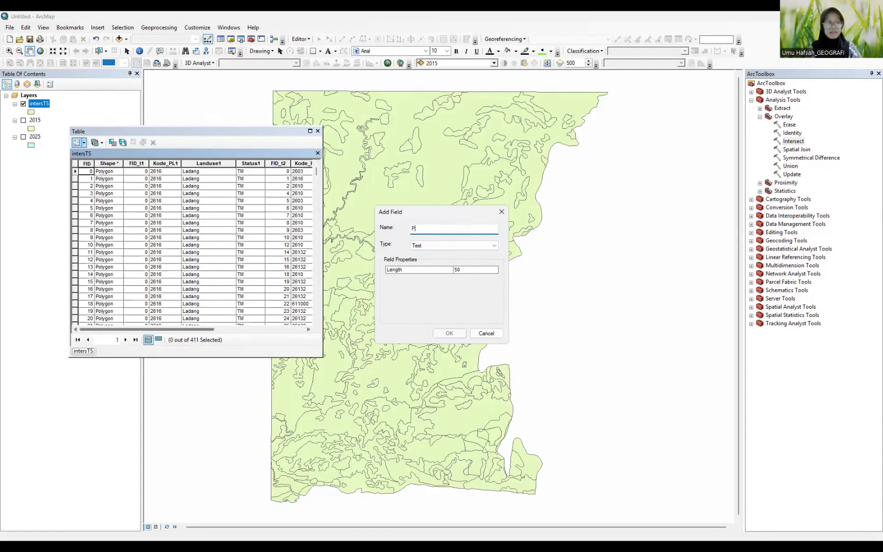
text(erubahan)
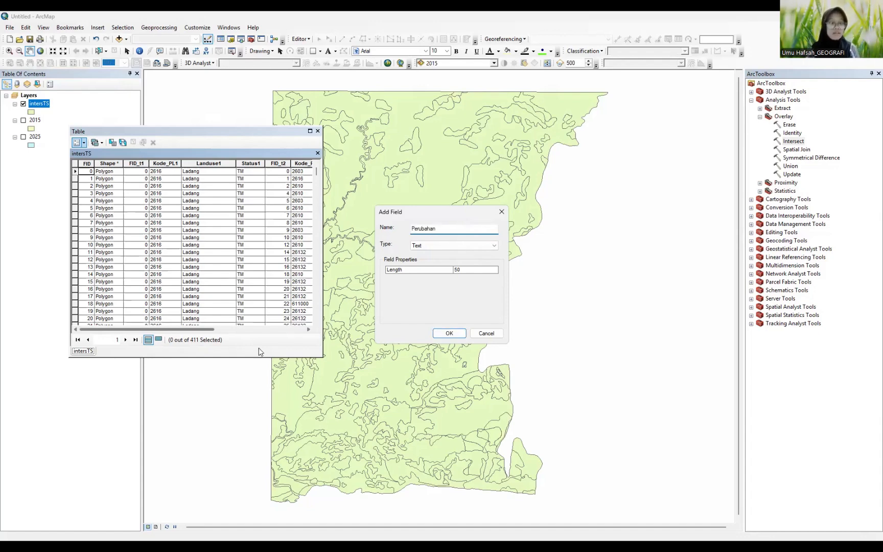
click(438, 333)
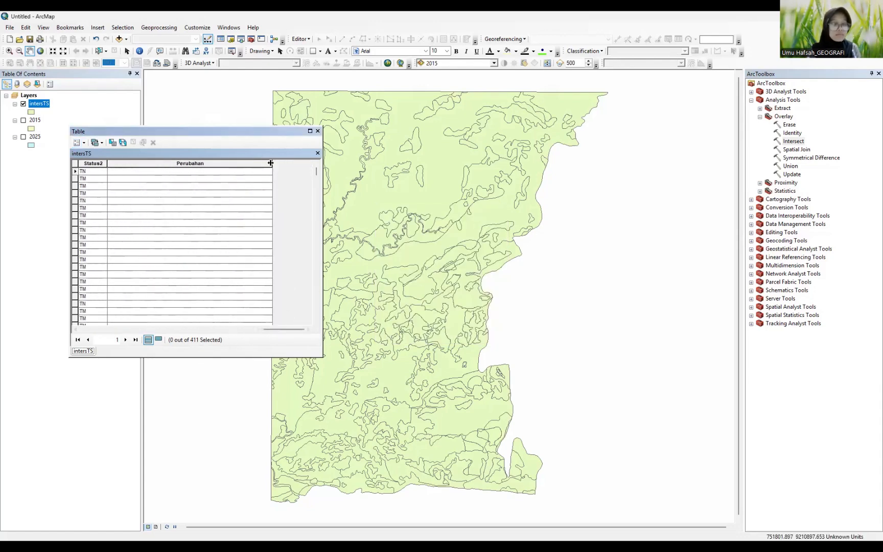
drag(272, 163, 165, 164)
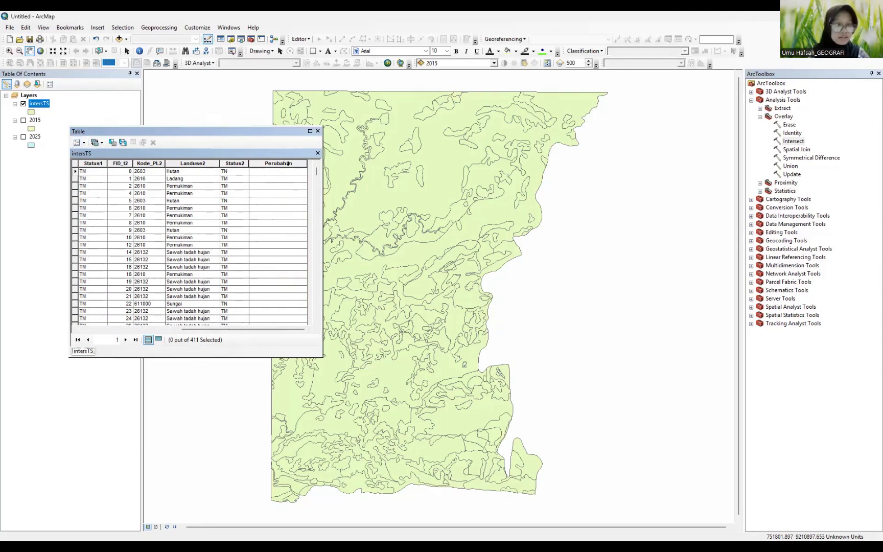
- Calculate the Perubahan field with the expression [Landuse1] & " Berubah Menjadi " & [Landuse2] for all records
click(288, 164)
right_click(289, 167)
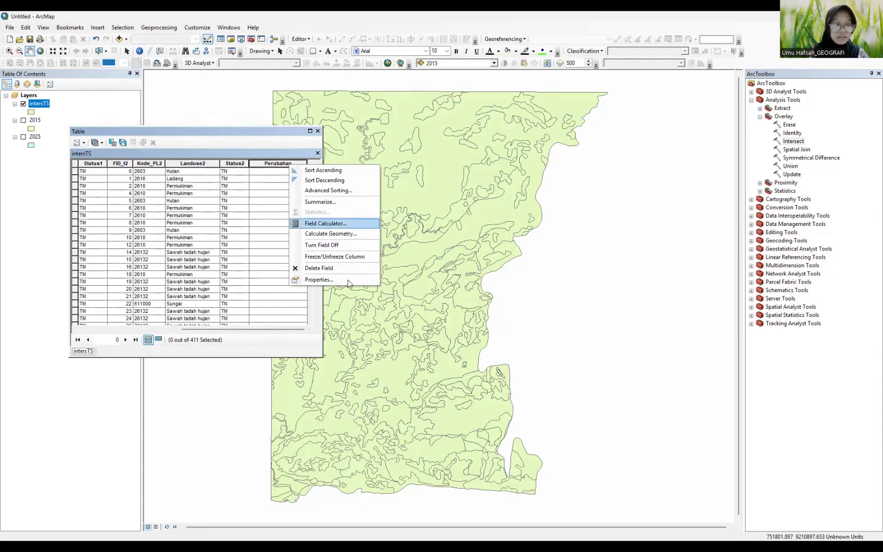
click(325, 224)
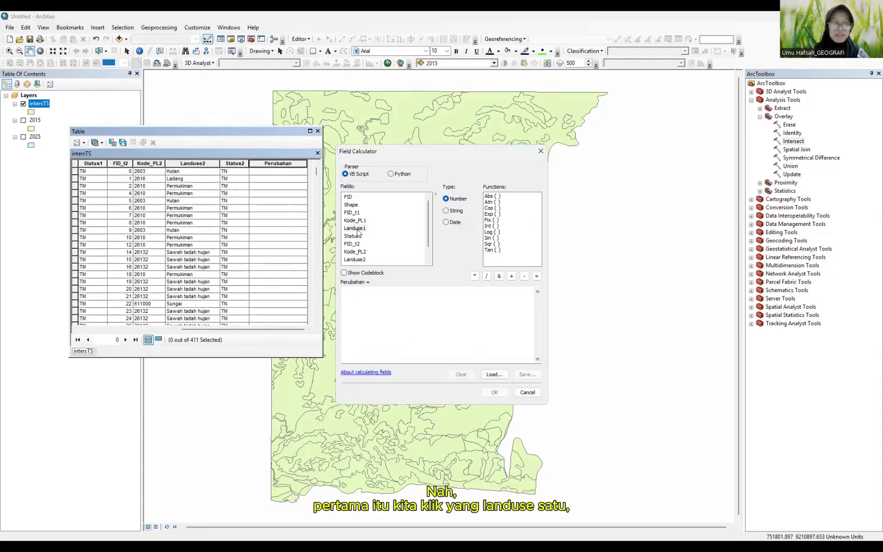
click(359, 232)
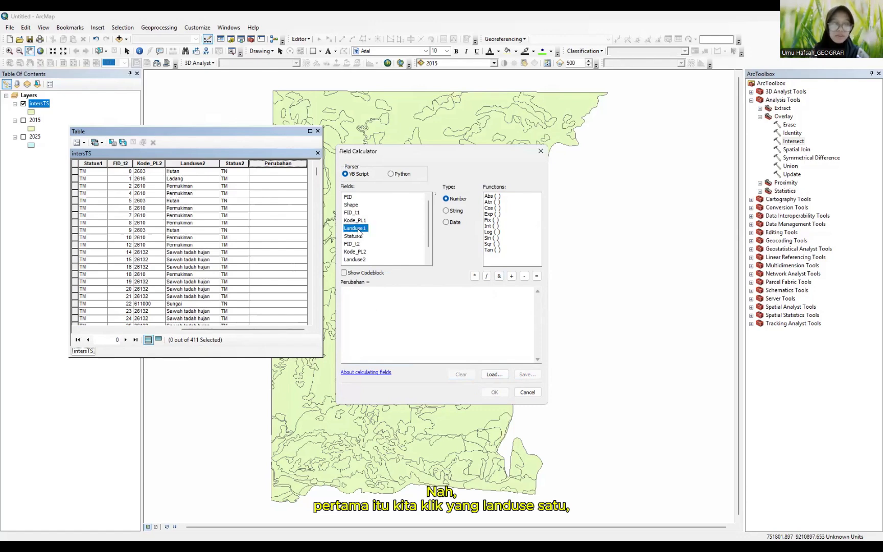
double_click(349, 231)
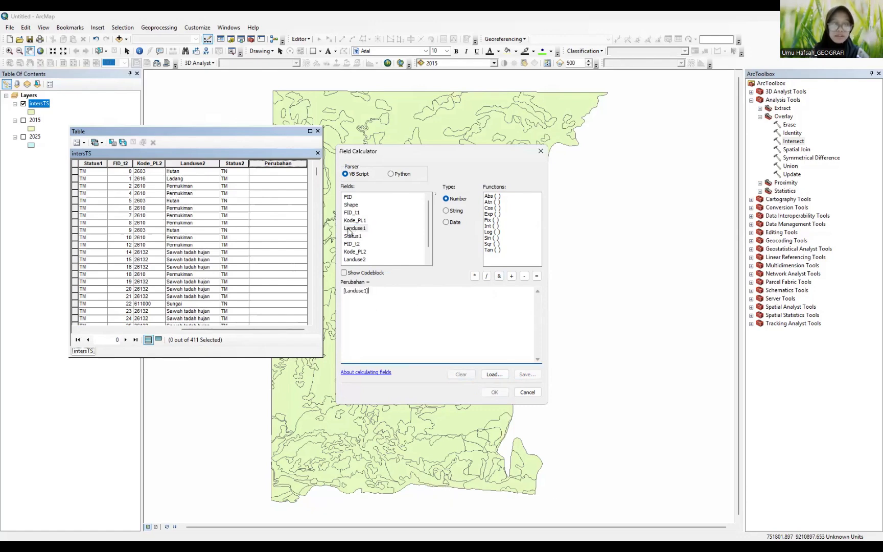
click(499, 276)
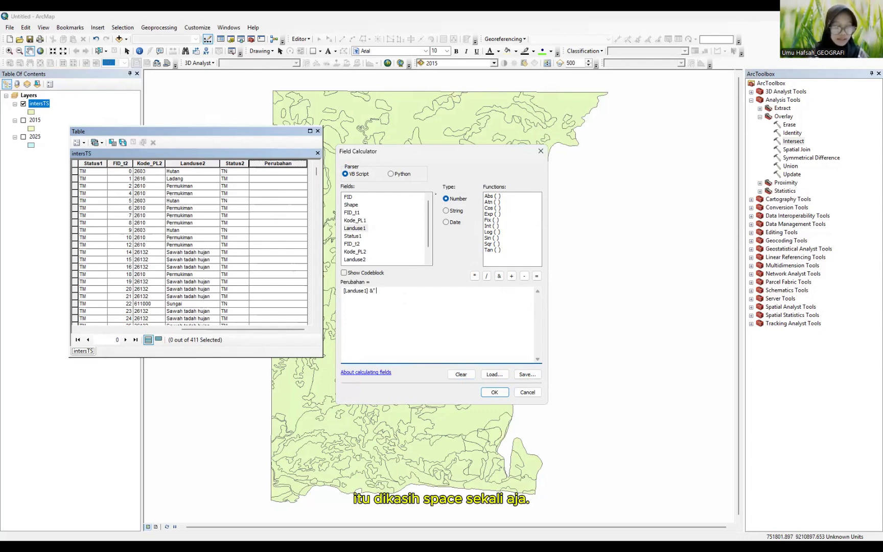
text(B)
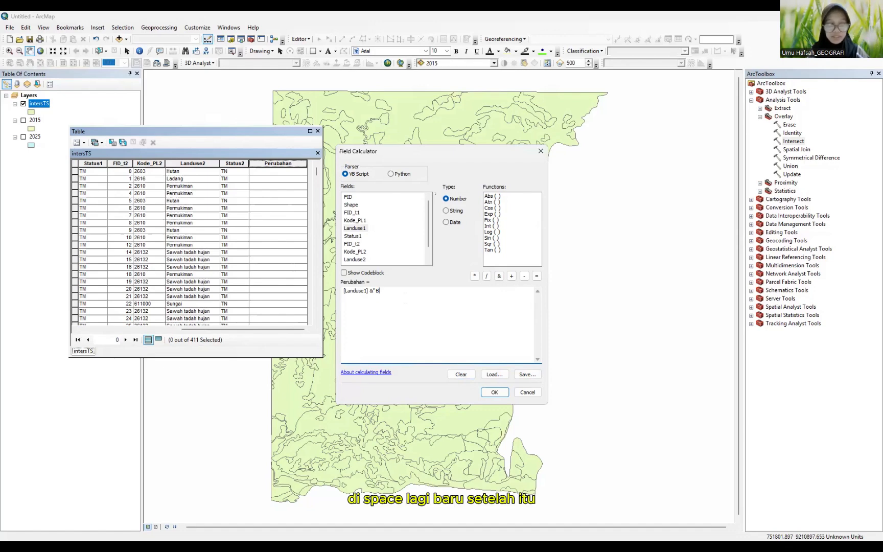
text(erubah Menjadi ")
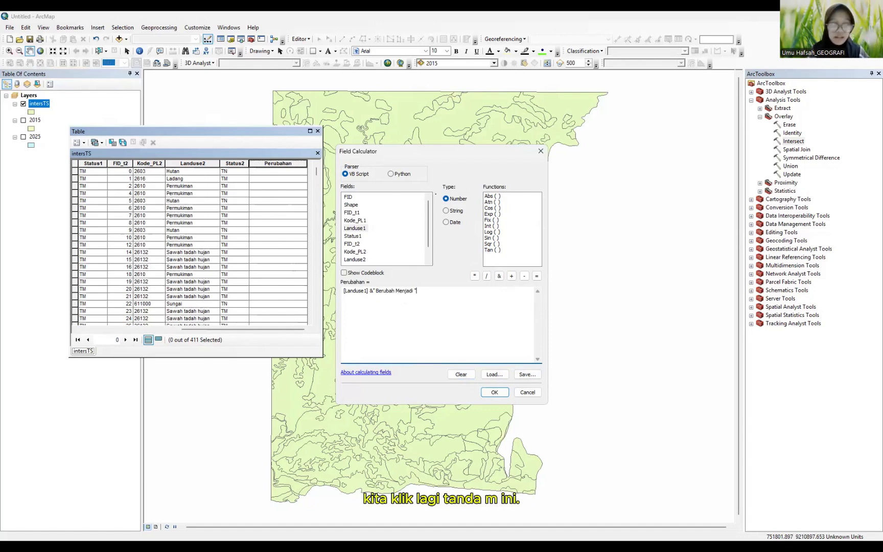
click(499, 276)
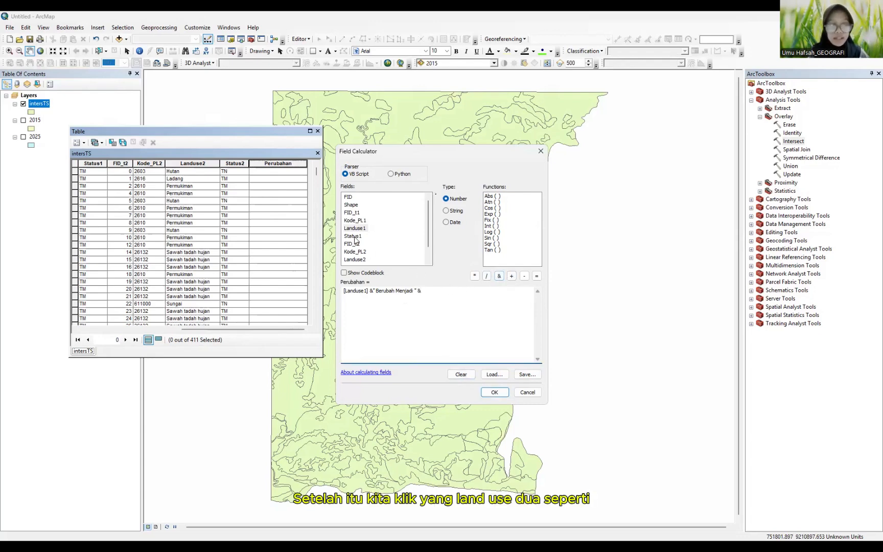
double_click(359, 259)
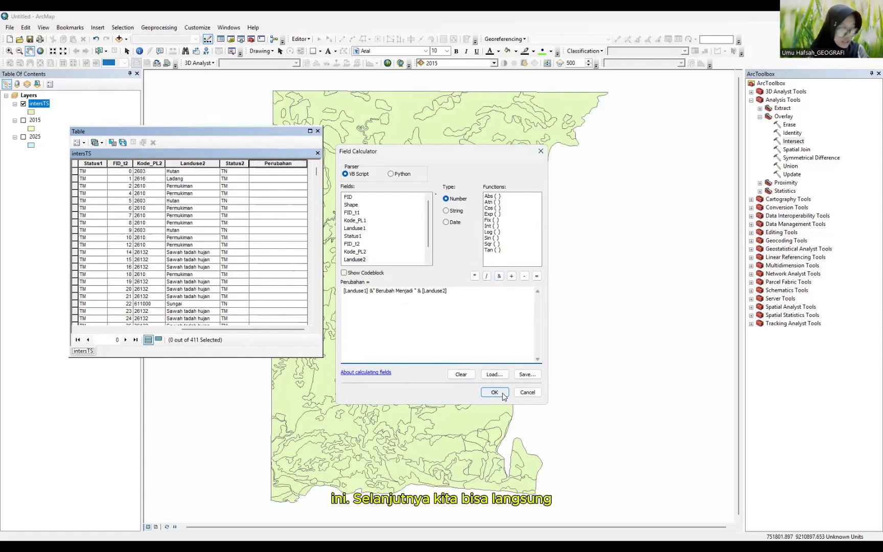
click(498, 394)
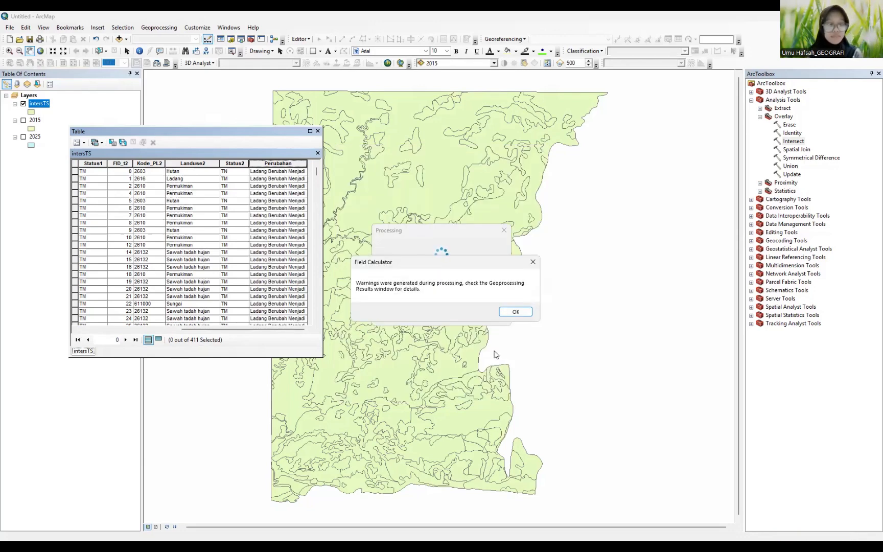
click(515, 312)
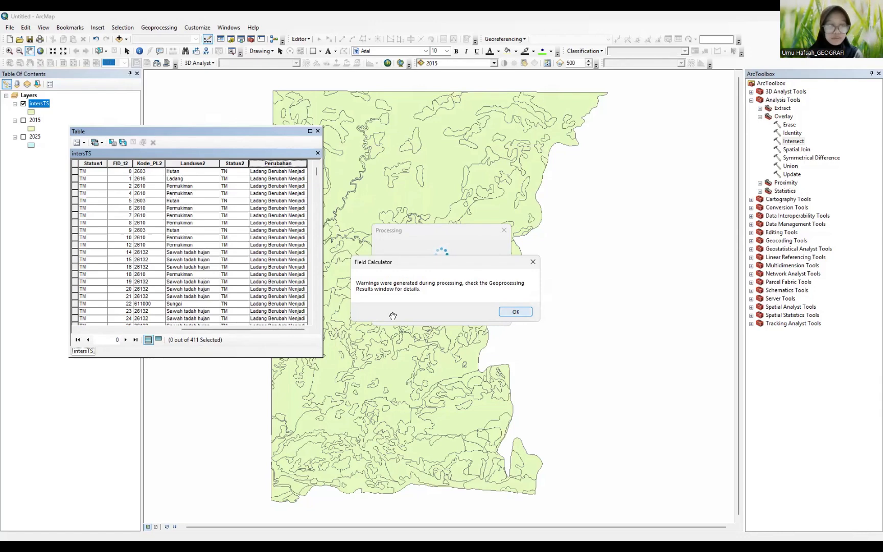
- Enlarge the attribute table and widen the Perubahan column to examine the full land use change descriptions, and close the table
scroll(275, 327, down, 4)
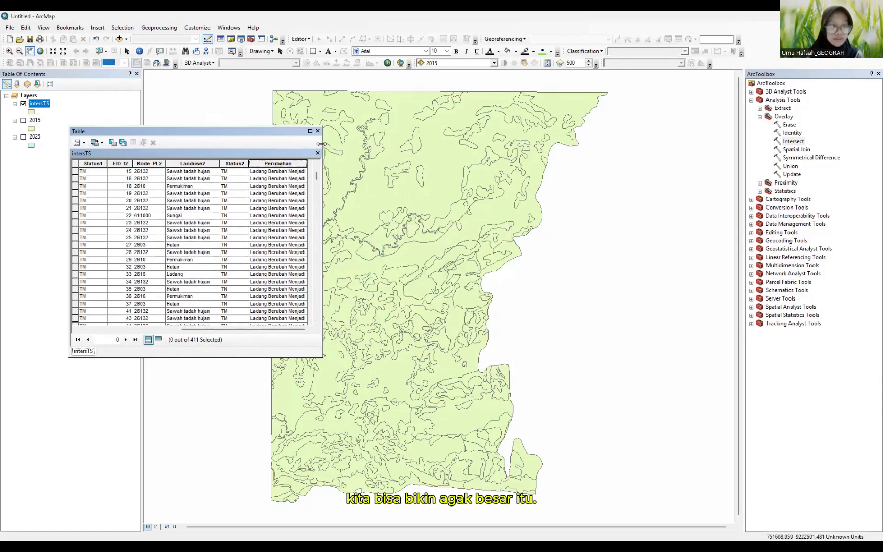
drag(321, 144, 489, 143)
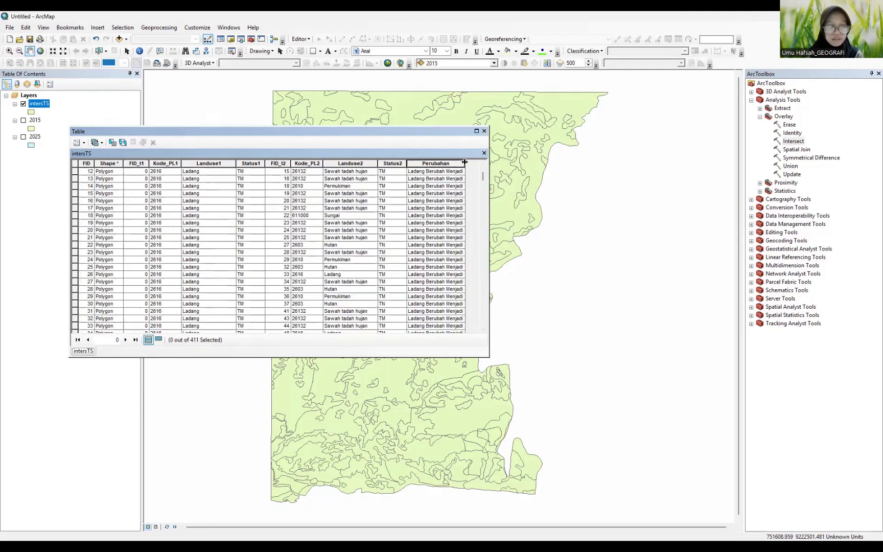
scroll(460, 256, up, 4)
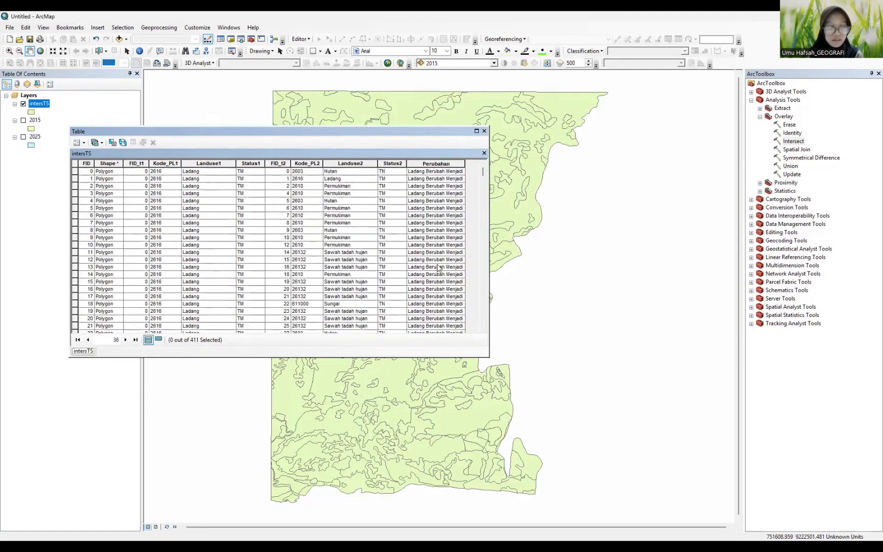
click(476, 131)
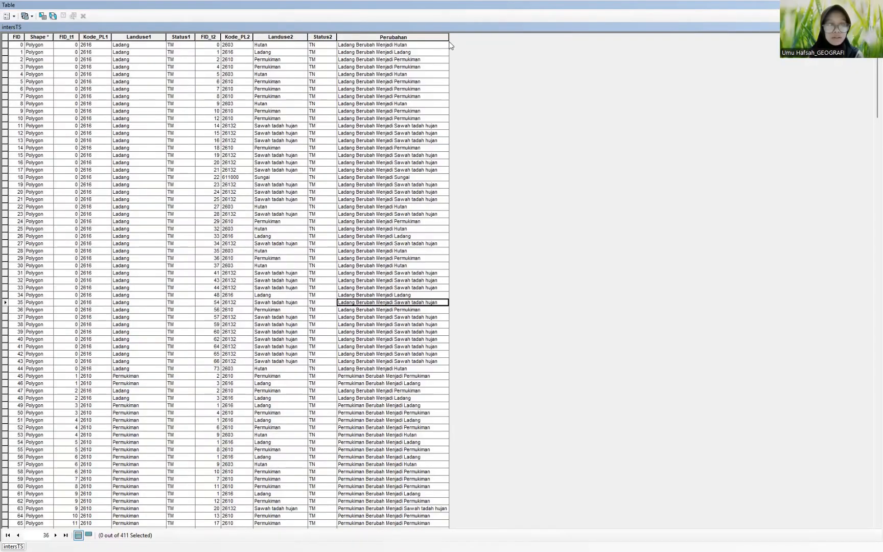
drag(448, 37, 484, 36)
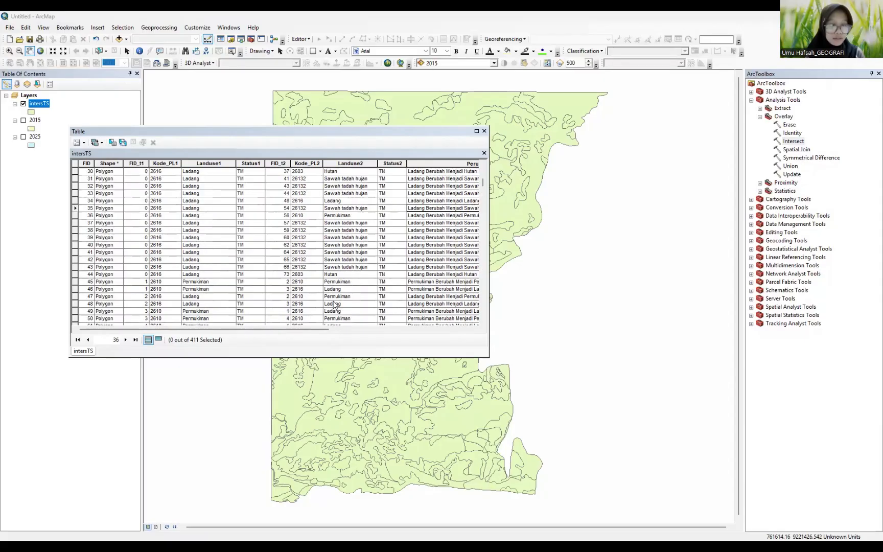
click(483, 131)
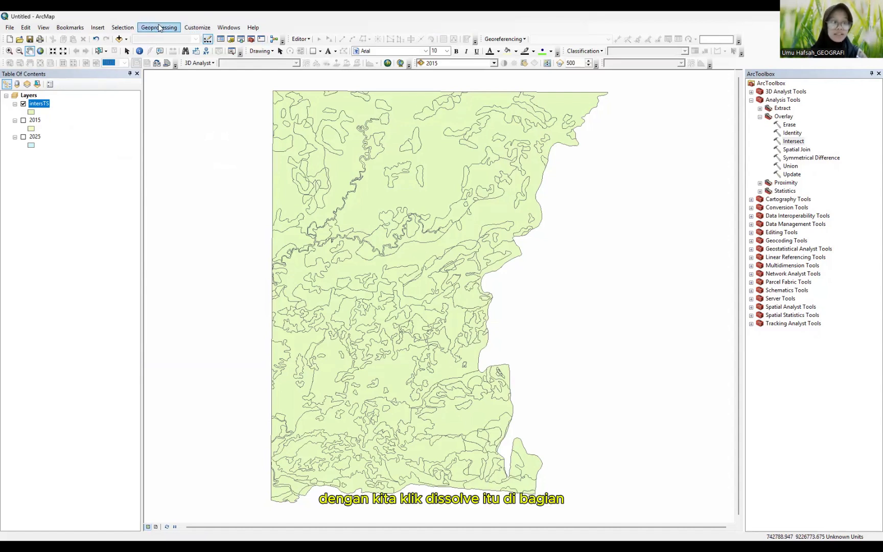
- Start the Dissolve tool with intersTS as input and set the output to a feature class named disslv in the DATA CREATE folder
click(160, 27)
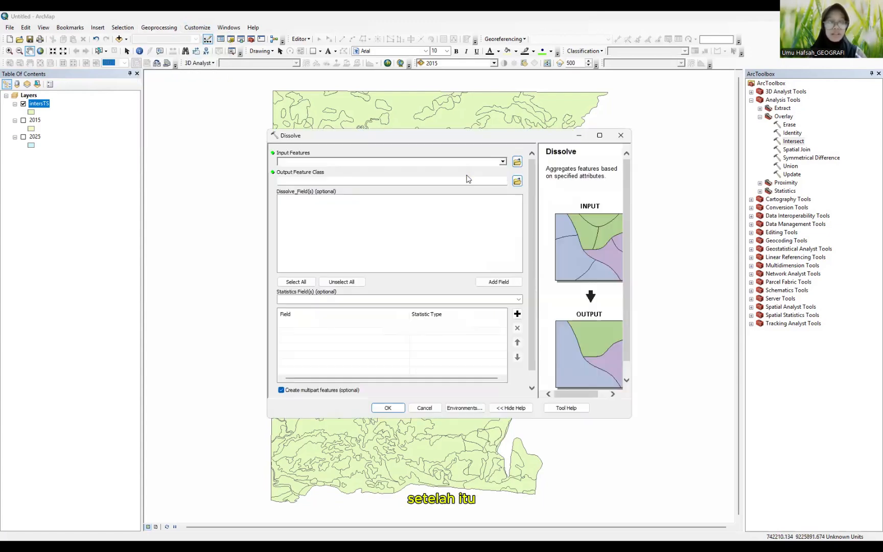
click(503, 163)
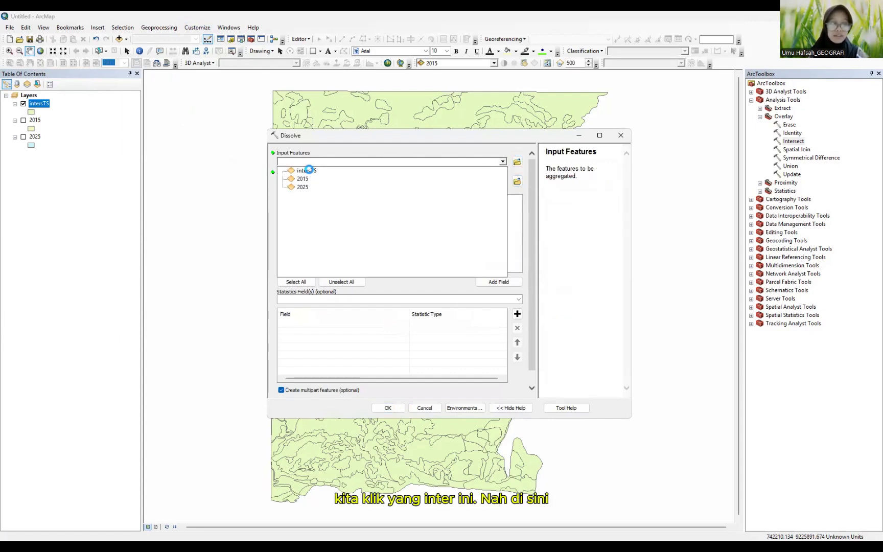
click(306, 170)
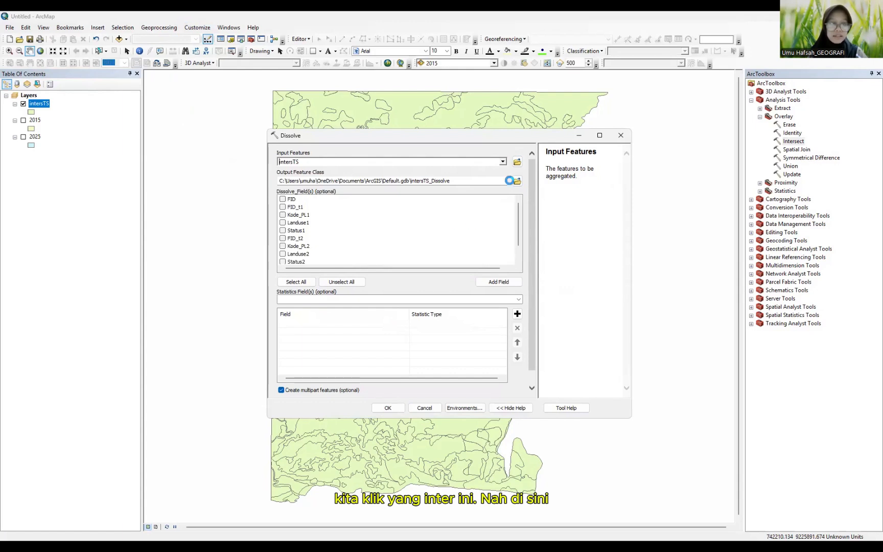
click(515, 181)
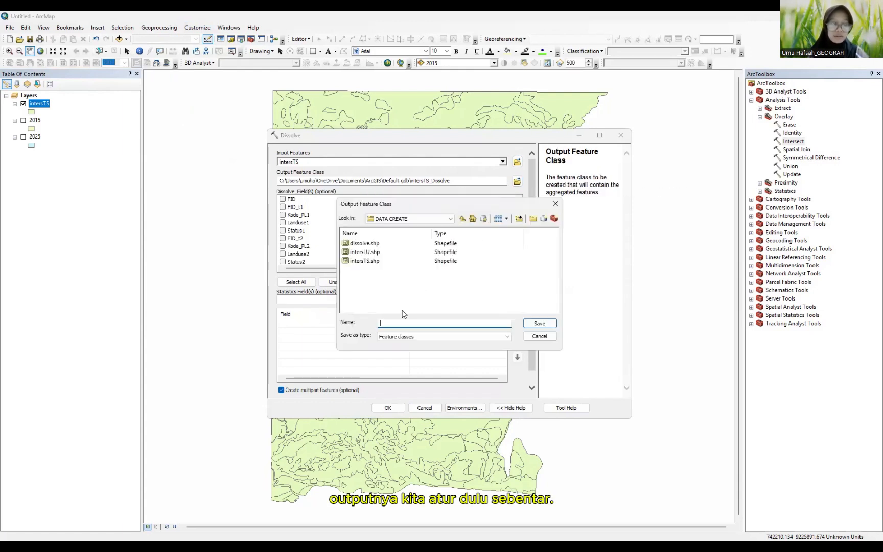
text(d)
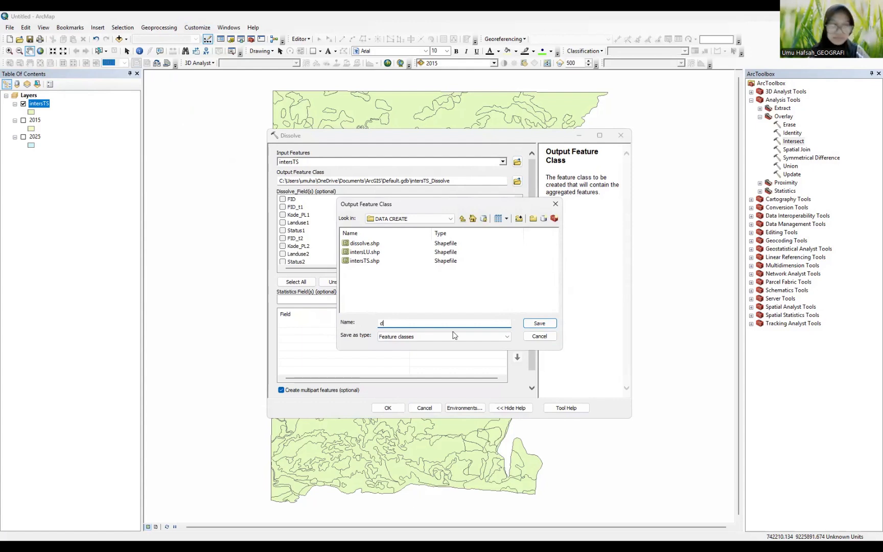
text(isslv)
click(551, 327)
- Run the Dissolve with Perubahan as the dissolve field and hide the intersTS layer
scroll(306, 237, down, 1)
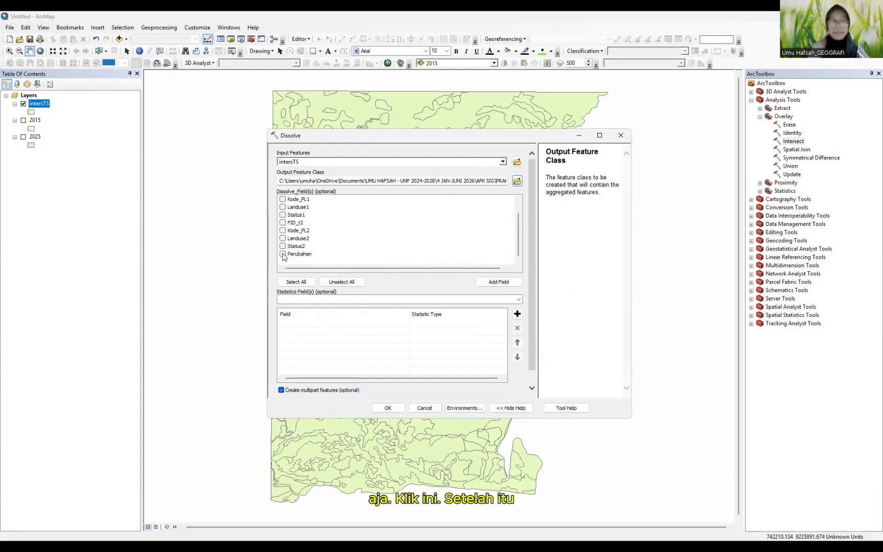
click(283, 253)
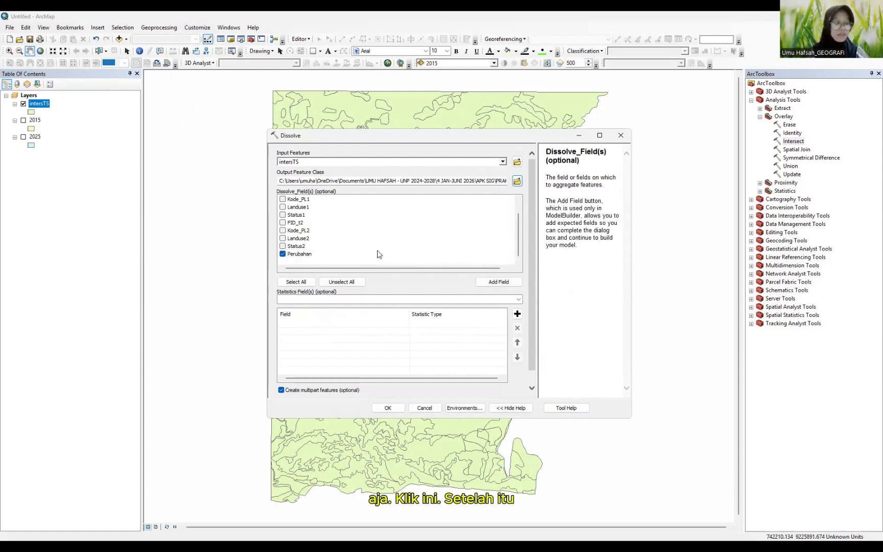
scroll(382, 258, down, 1)
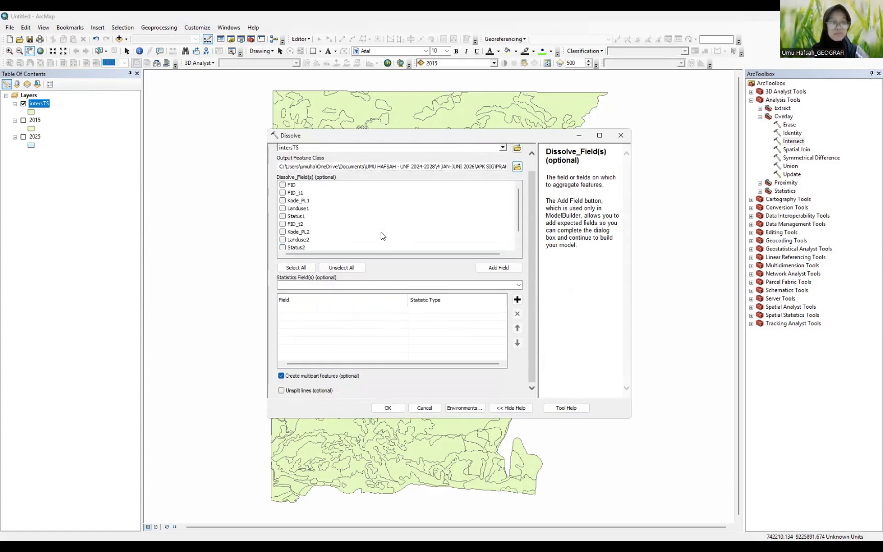
scroll(383, 236, down, 1)
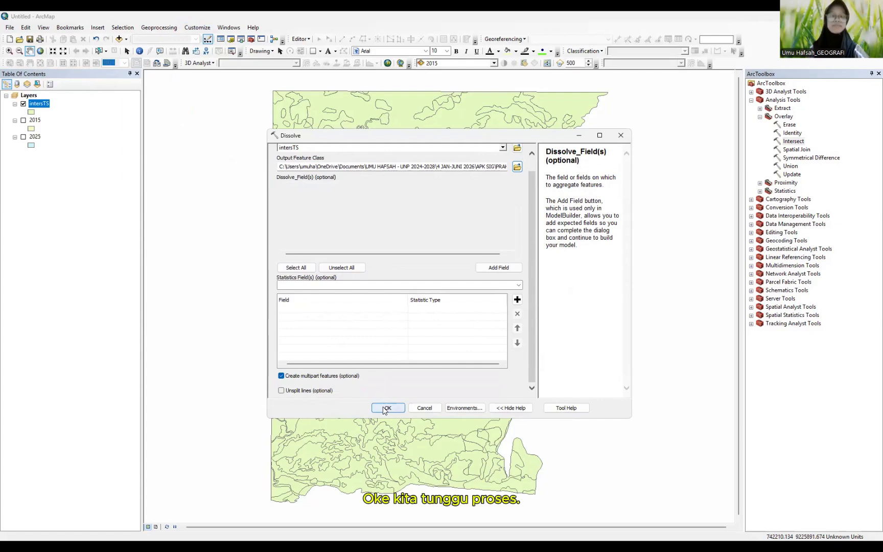
click(385, 409)
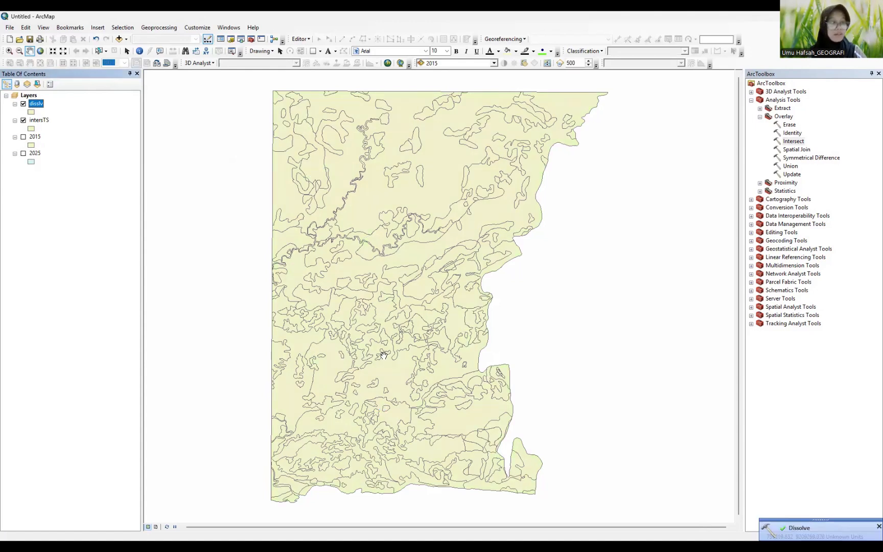
click(23, 120)
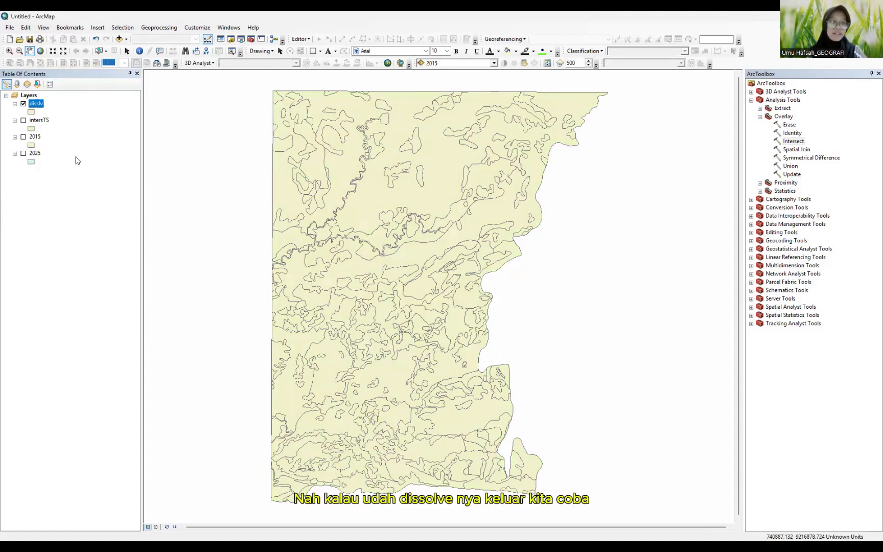
- Open the disslv layer's attribute table to examine the dissolved Perubahan categories, and close the table
right_click(35, 105)
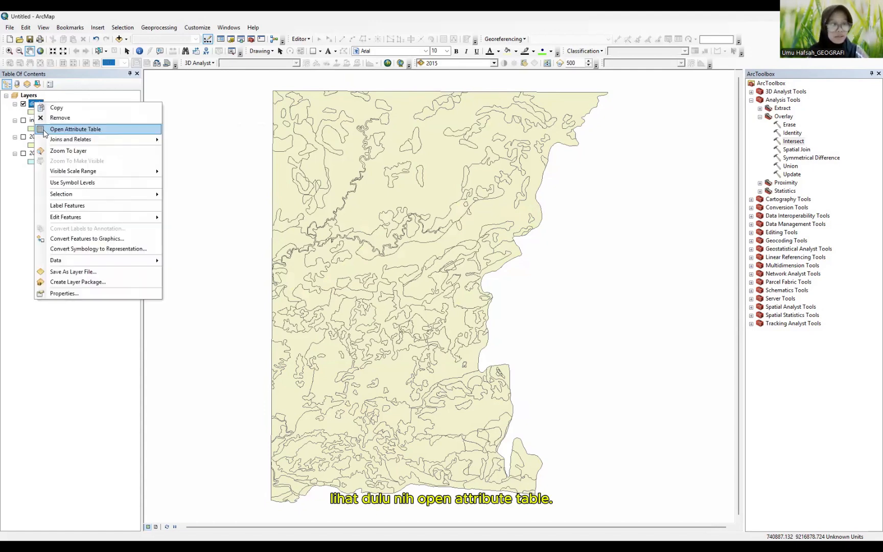
click(43, 128)
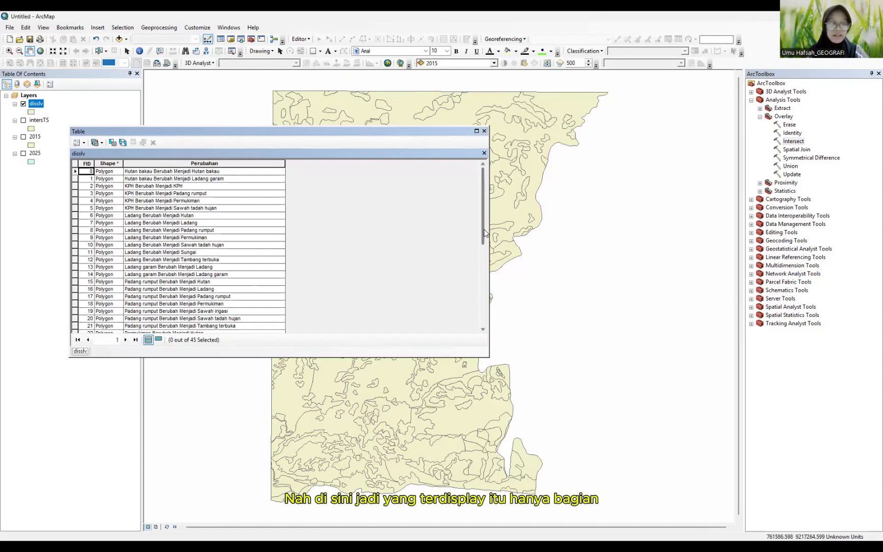
drag(484, 233, 476, 203)
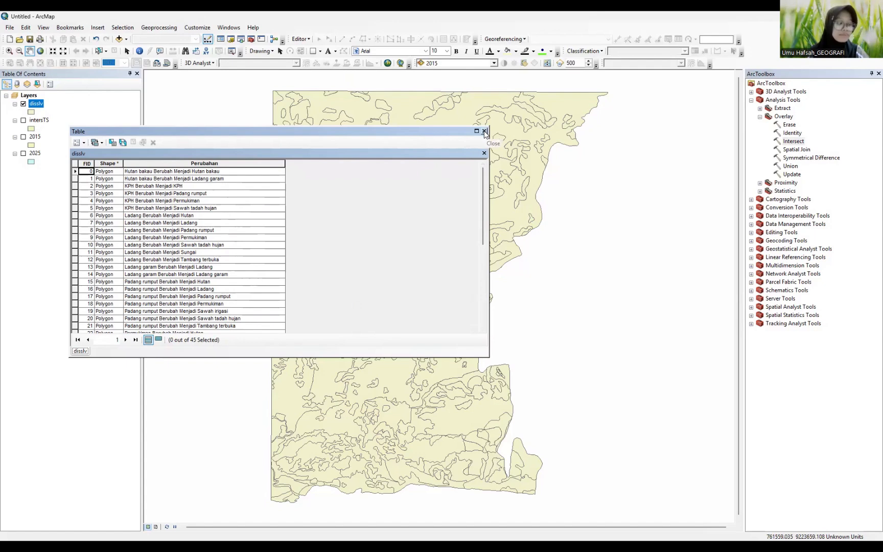
click(483, 131)
- Set the disslv layer's symbology to unique values of the Perubahan field and add all values
click(32, 105)
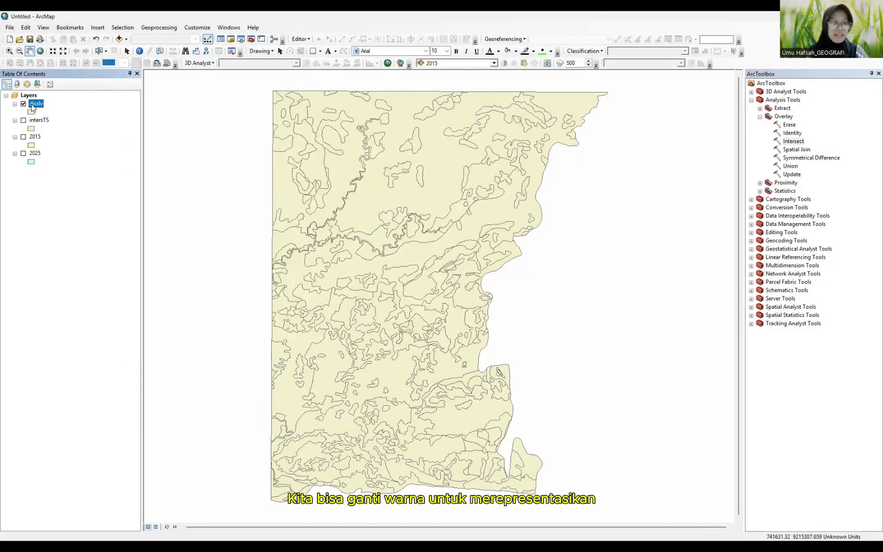
right_click(40, 105)
click(97, 289)
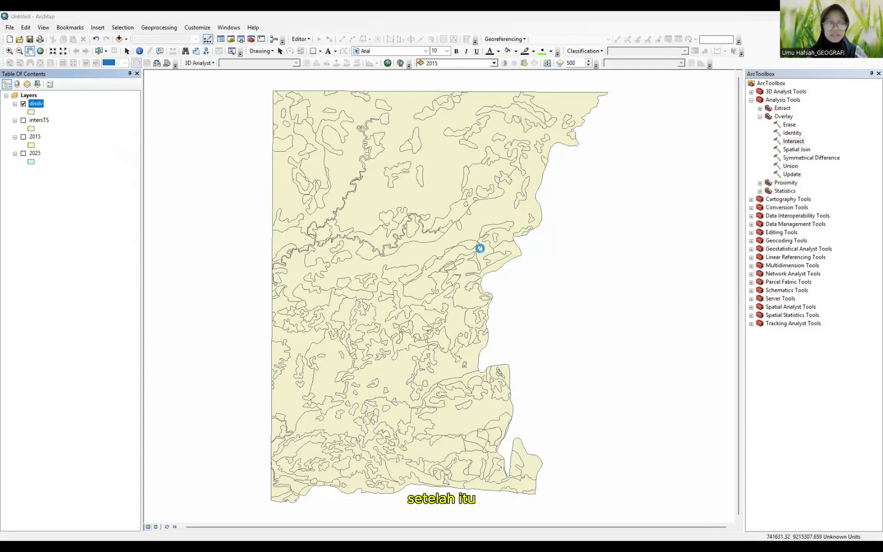
click(417, 173)
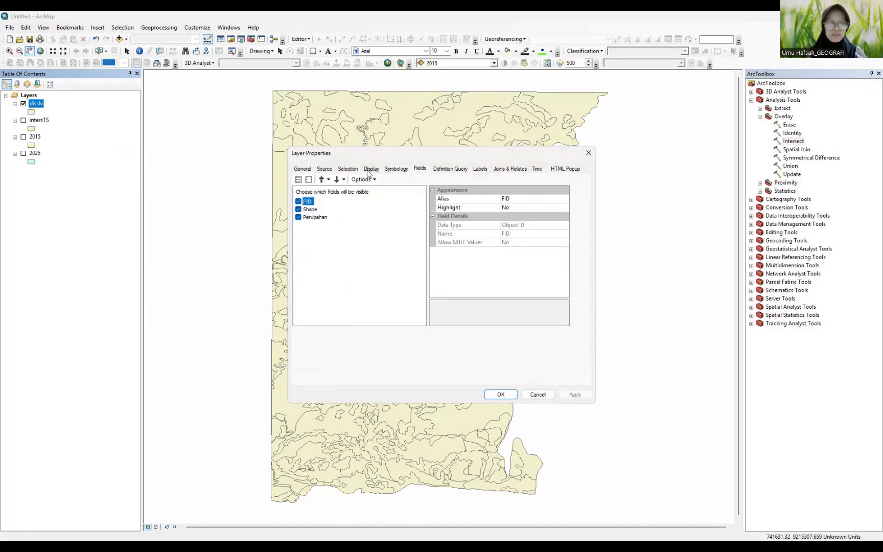
click(368, 169)
click(390, 168)
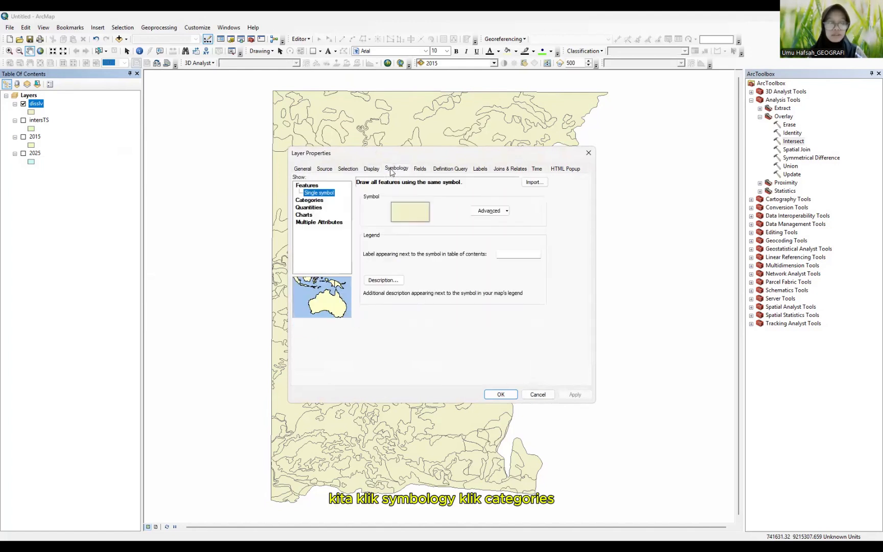
click(310, 199)
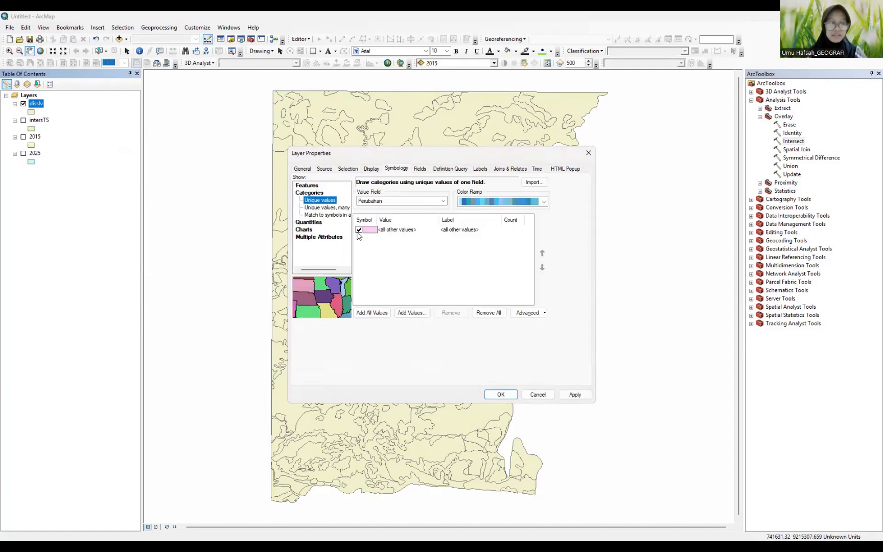
click(369, 312)
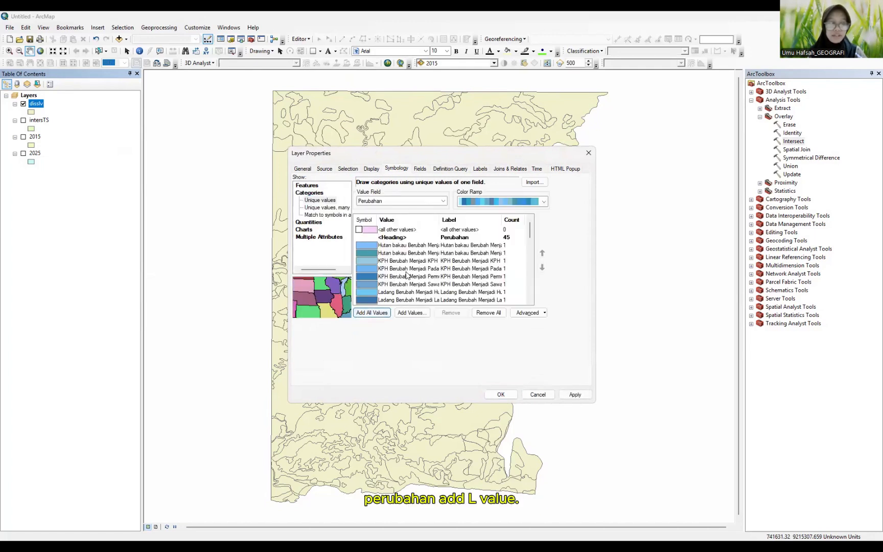
- Review the category list and color ramps, and apply the unique-value symbology to disslv with the blue ramp
scroll(407, 274, down, 5)
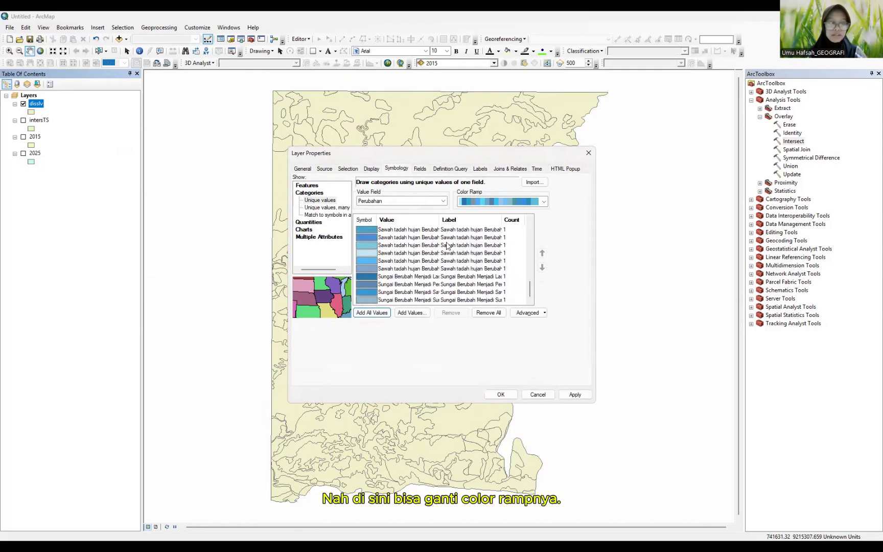
click(545, 203)
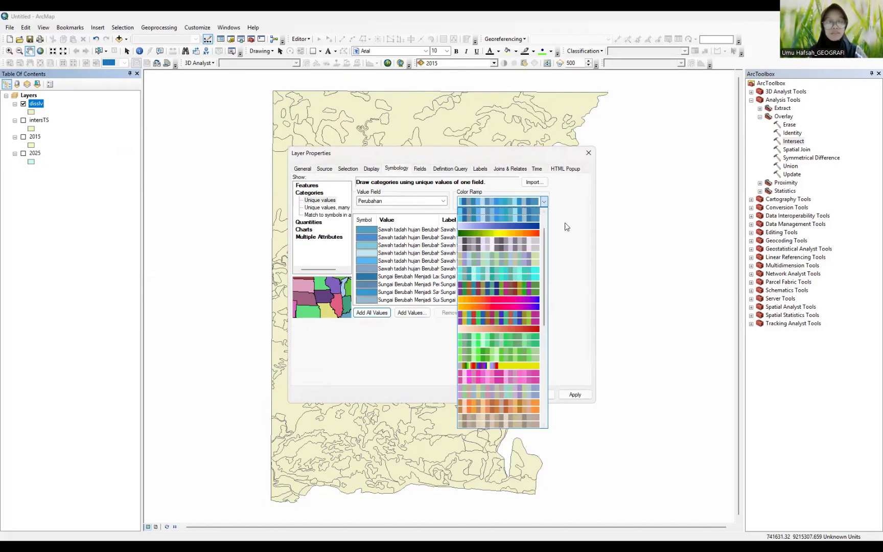
click(575, 395)
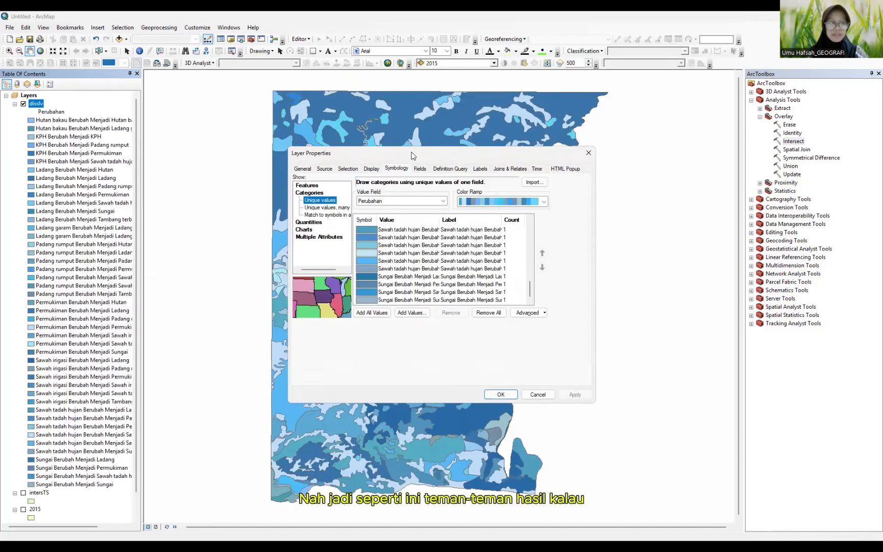
drag(413, 155, 345, 166)
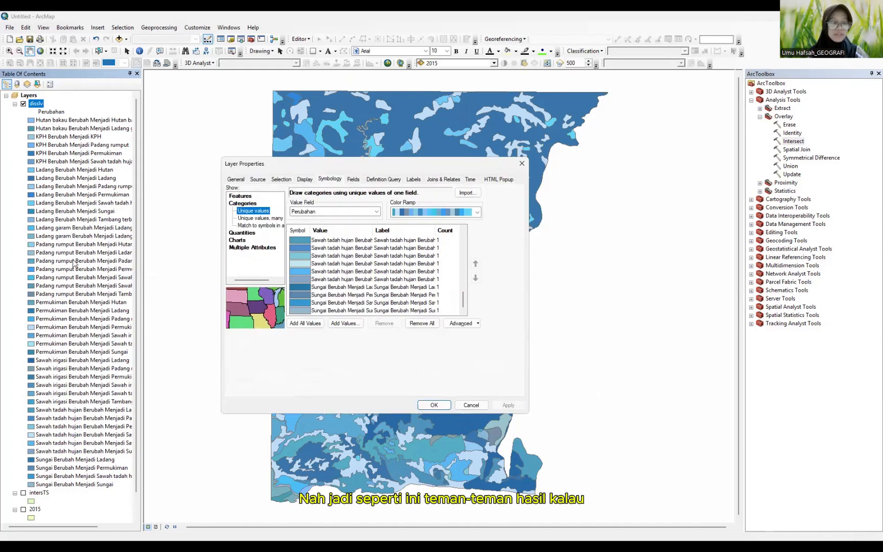
click(433, 405)
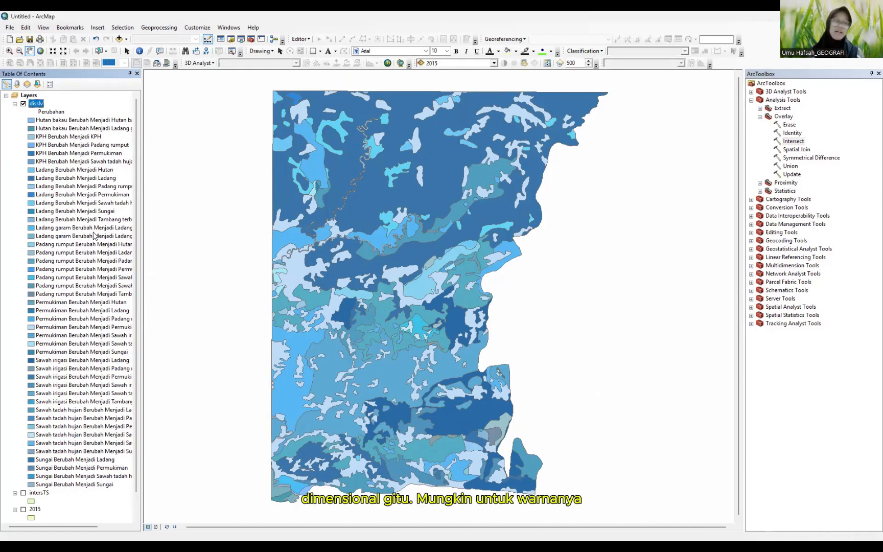
drag(360, 266, 361, 268)
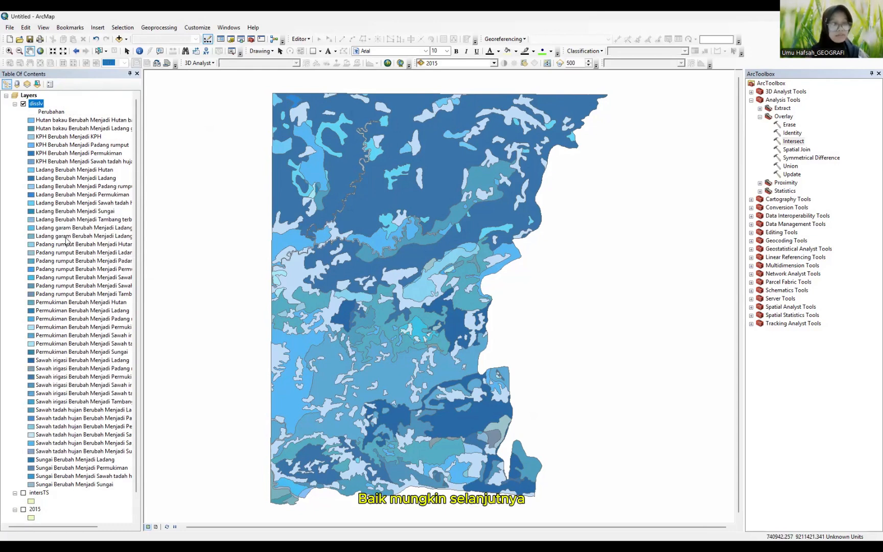
- Start saving the map document and browse to the MINGGU 10 folder inside APK SIG and PRAKTIKUM
click(29, 39)
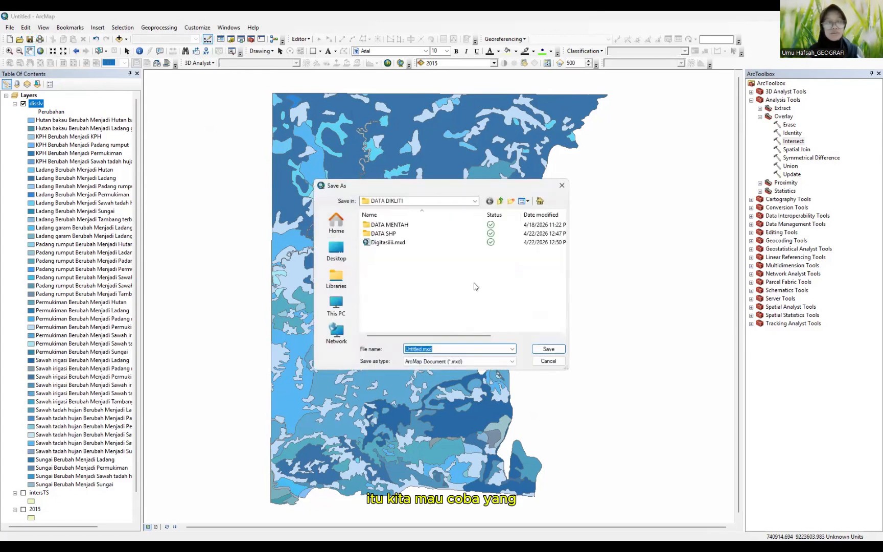
click(475, 201)
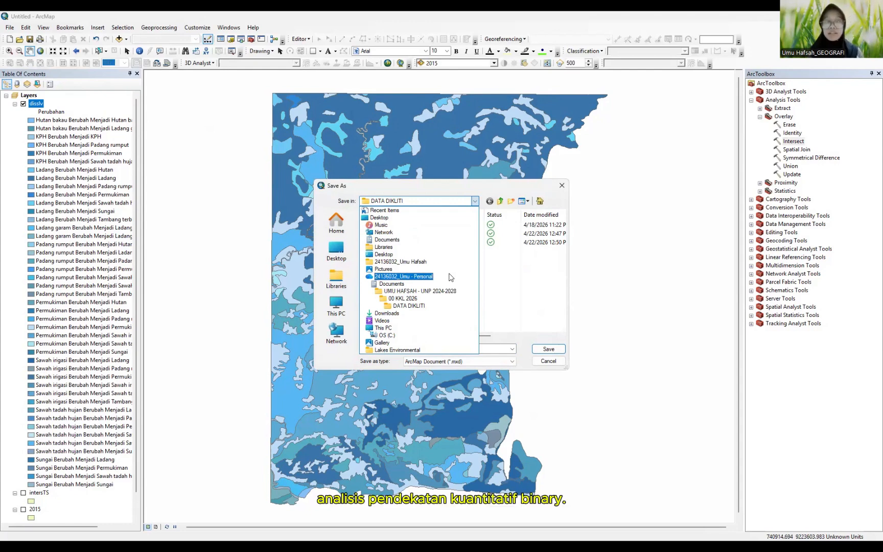
click(410, 291)
double_click(388, 233)
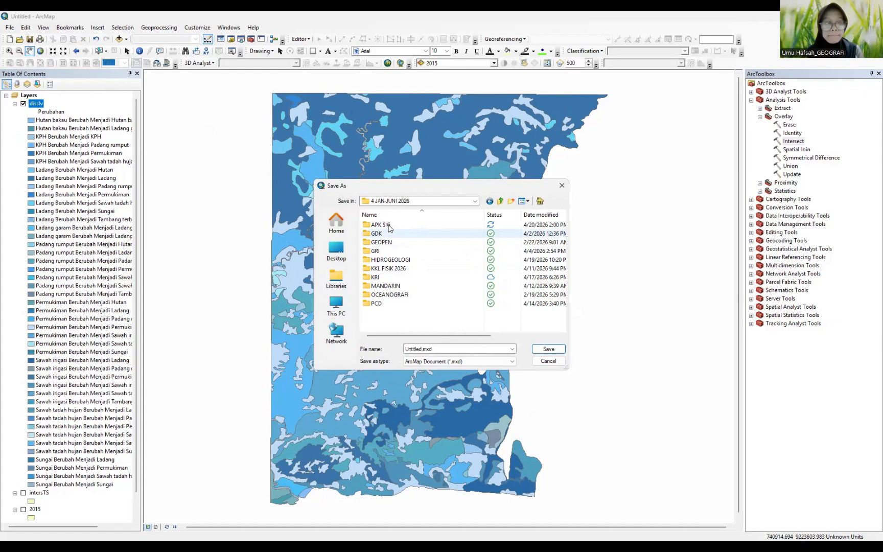
double_click(388, 225)
double_click(391, 242)
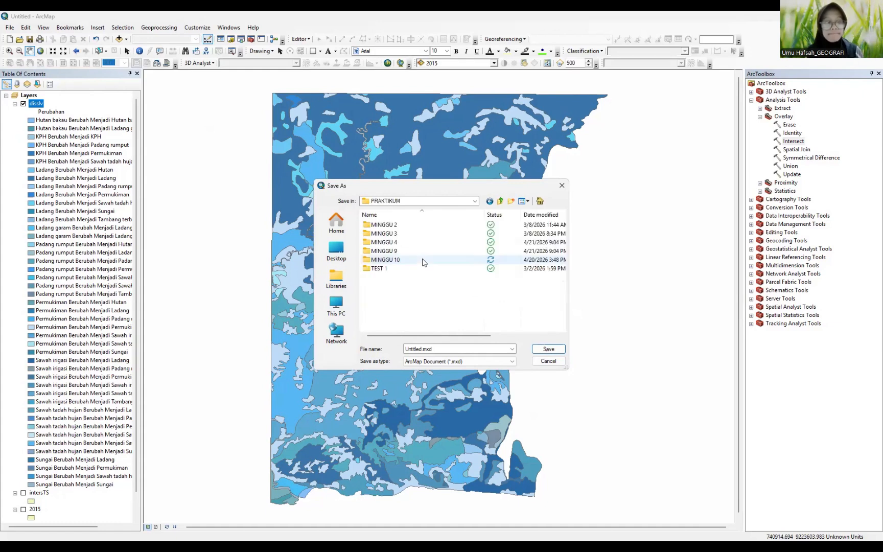
double_click(422, 260)
- Name the map document ovrlay.mxd and save it in the MINGGU 10 folder
click(421, 349)
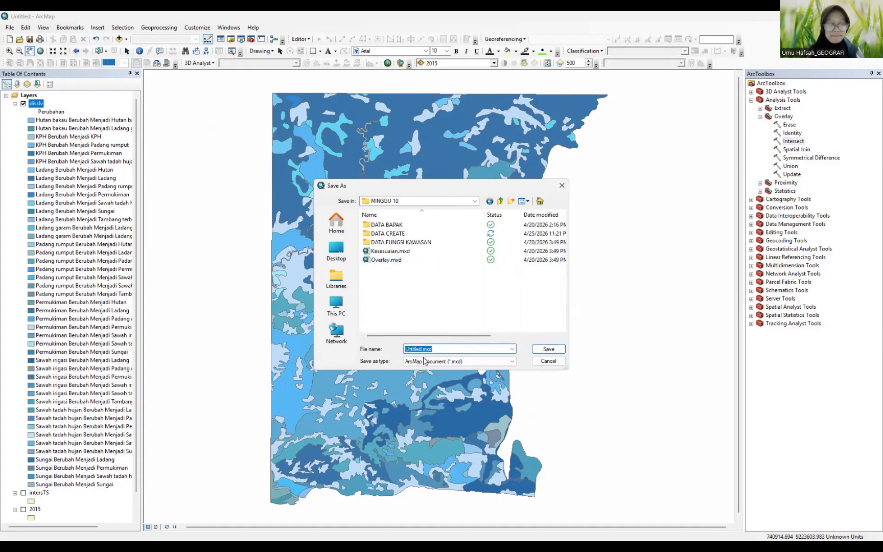
click(421, 349)
key(BackSpace)
key(BackSpace)
key(BackSpace)
key(BackSpace)
key(BackSpace)
key(BackSpace)
key(BackSpace)
key(BackSpace)
text(o)
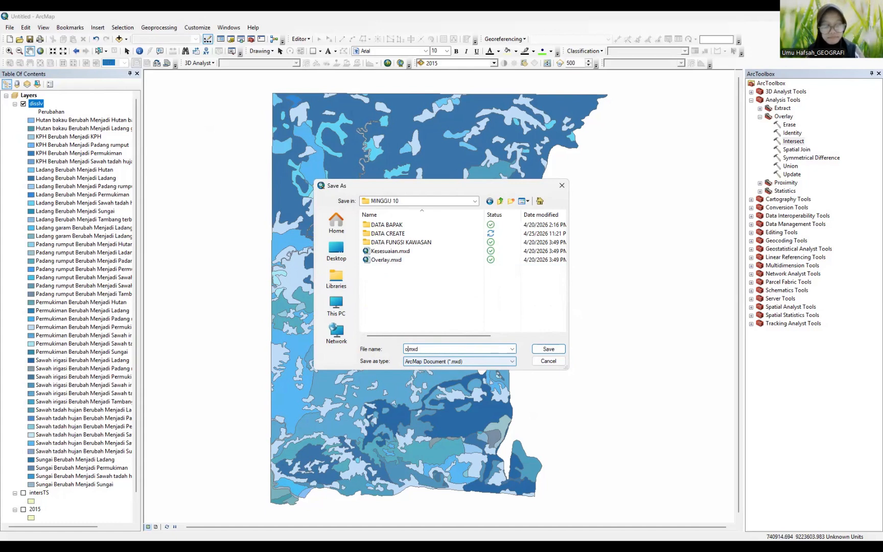
text(vrlay)
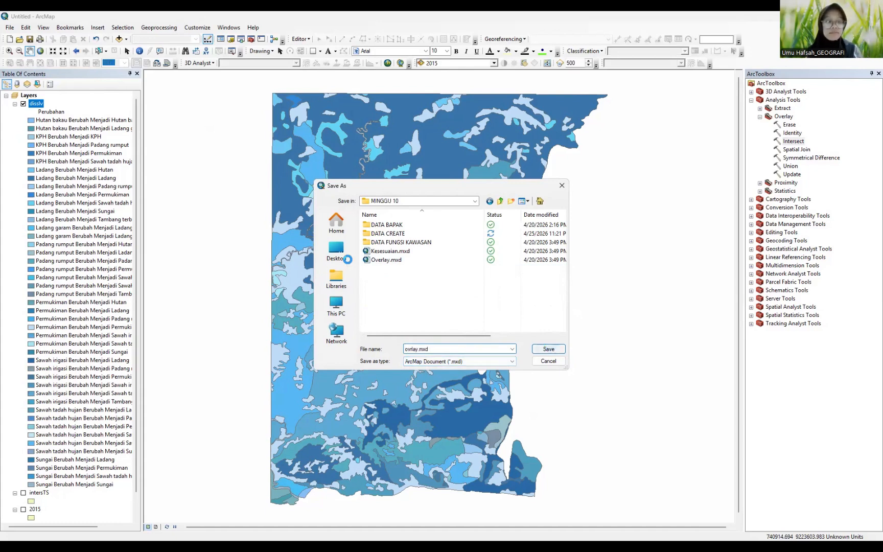
click(548, 348)
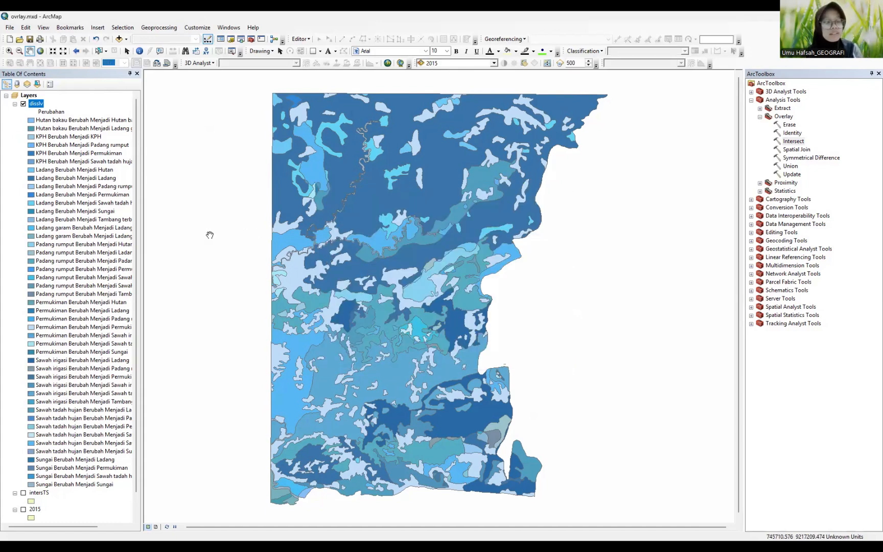
- Create a new map document from the Blank Map template
click(9, 40)
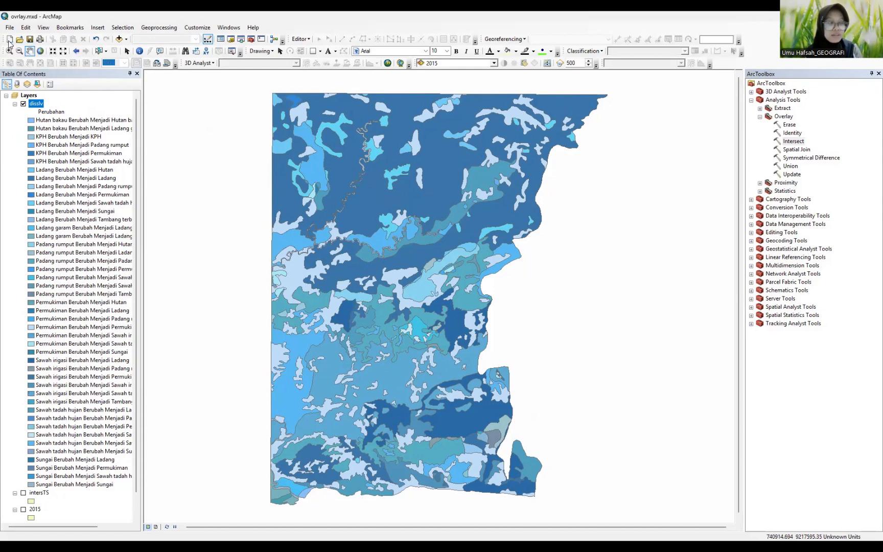
click(383, 248)
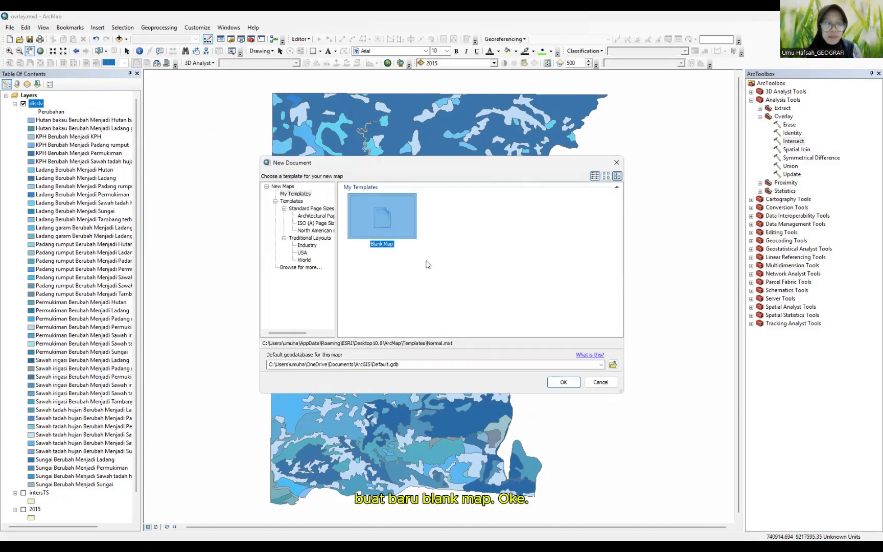
click(562, 383)
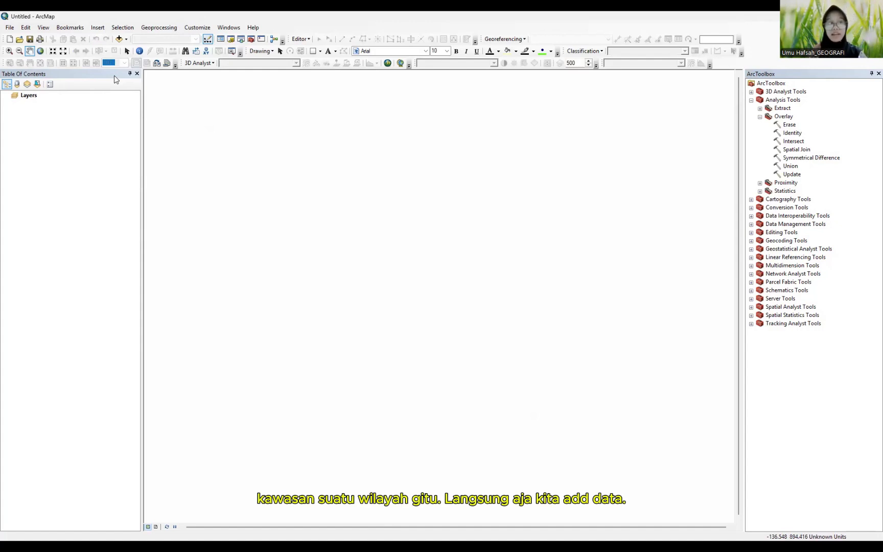
- Add the bentuklahan, fungsi_kawasan and kemiringan_lereng shapefiles from the Study Area folder to the map
click(119, 39)
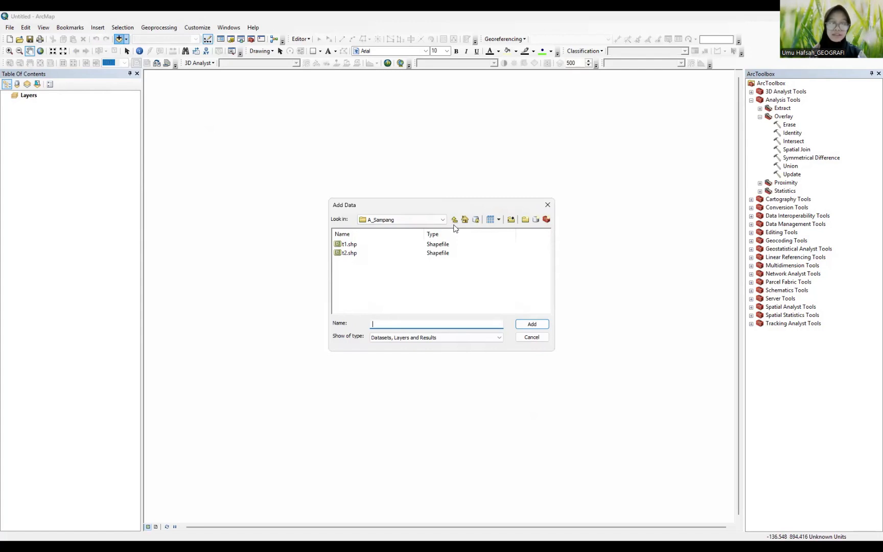
click(454, 219)
double_click(360, 271)
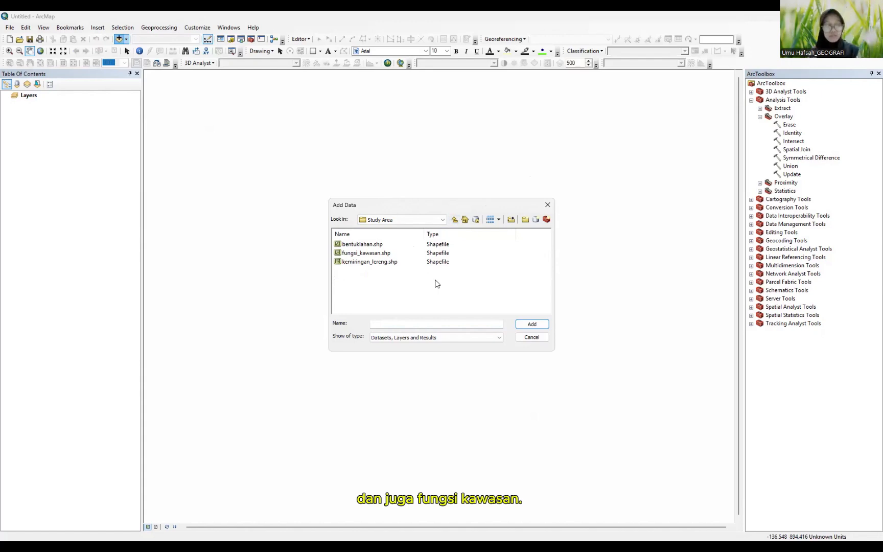
drag(435, 279, 369, 245)
click(531, 324)
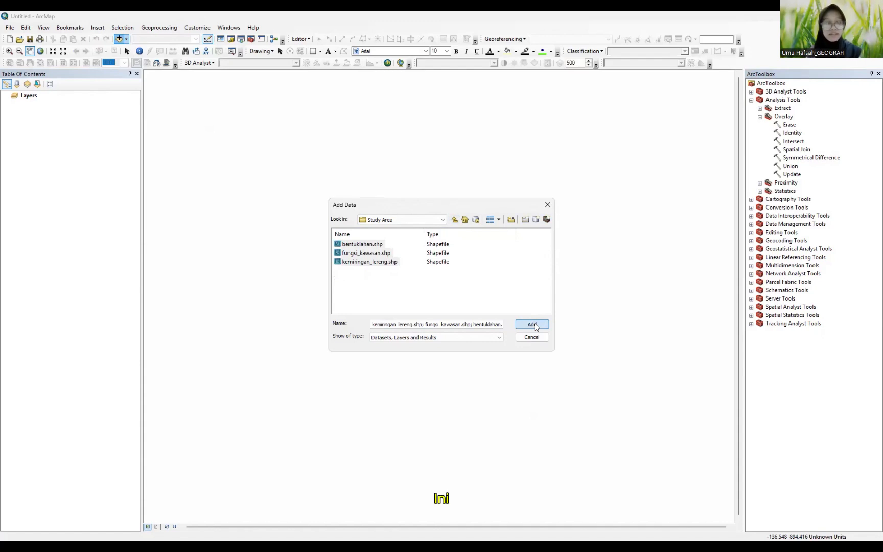
- Hide kemiringan_lereng and fungsi_kawasan to examine bentuklahan, and show them again one by one to compare the three layers
click(41, 183)
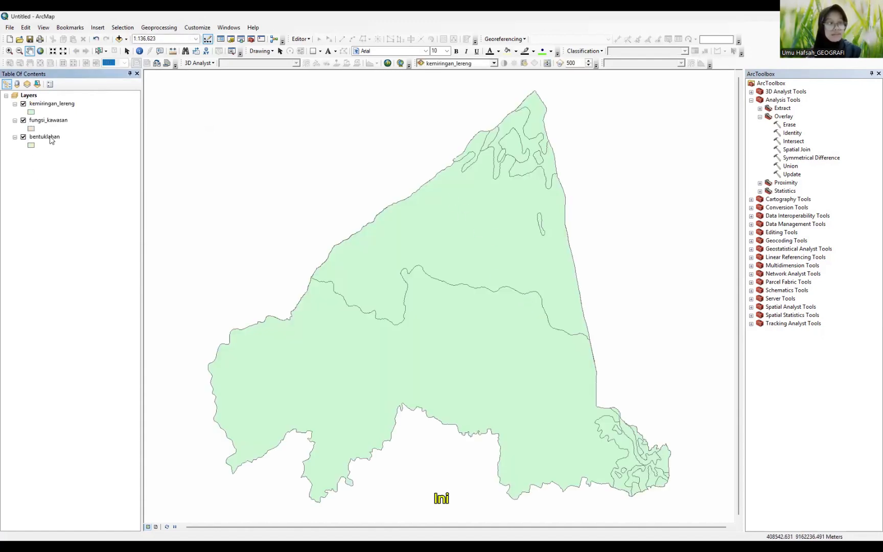
click(23, 103)
click(22, 120)
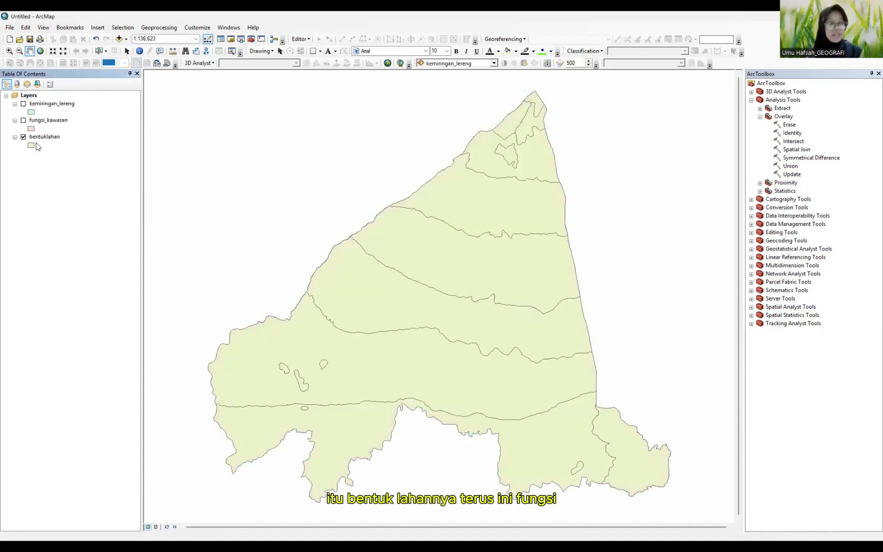
click(14, 120)
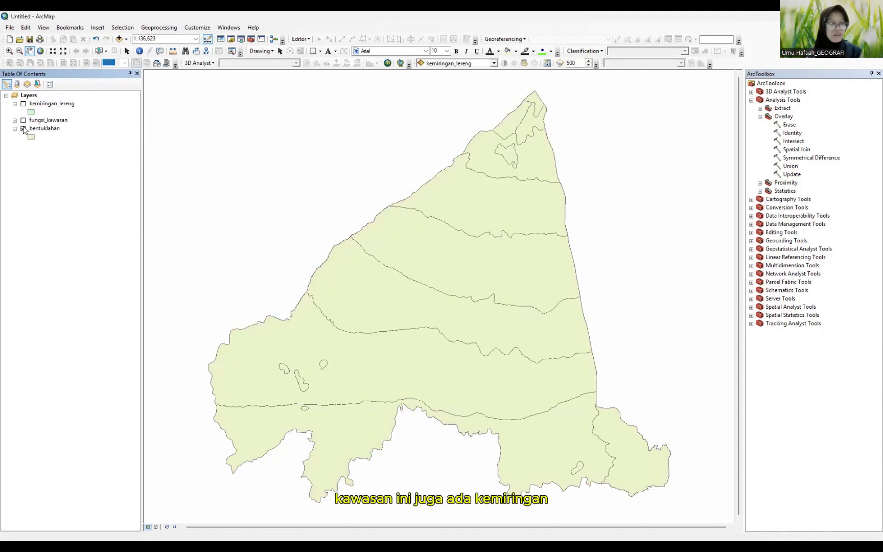
click(23, 124)
click(23, 121)
click(15, 121)
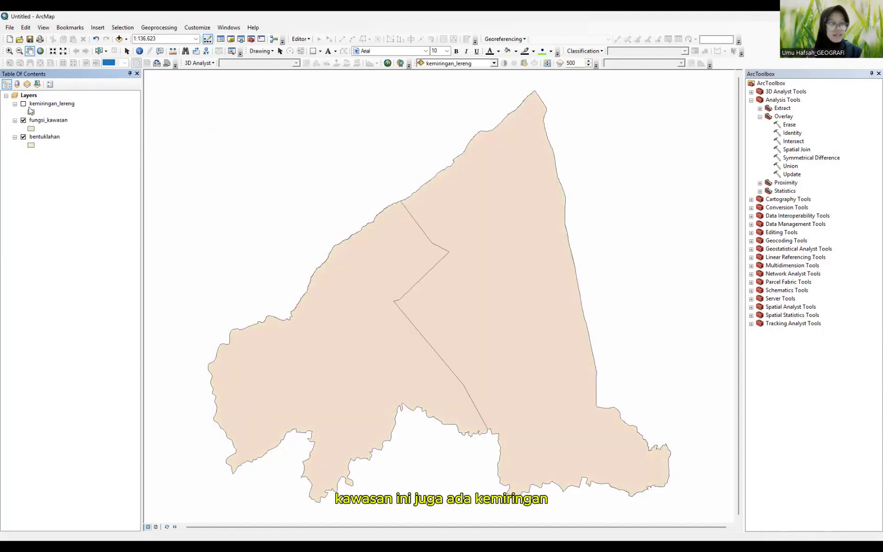
click(23, 103)
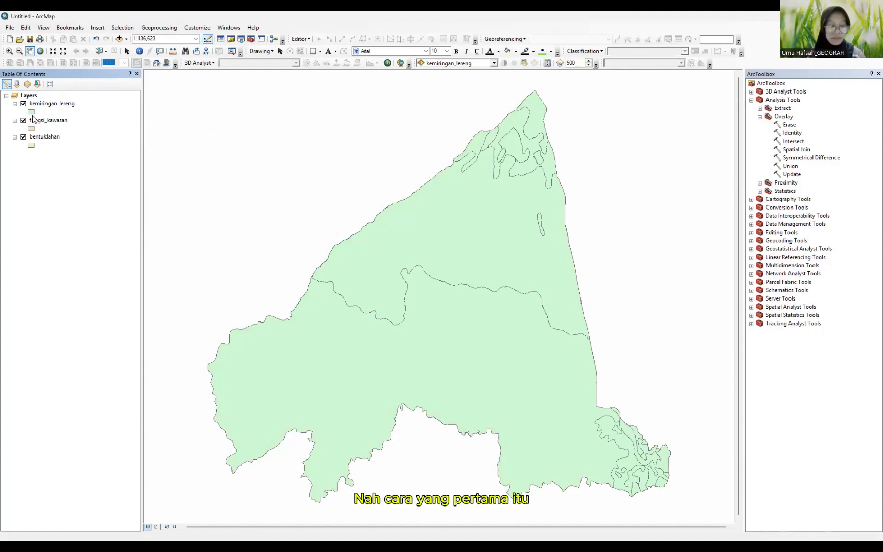
- Examine the KETERANGAN and Bobot fields in the attribute tables of kemiringan_lereng, fungsi_kawasan and bentuklahan, one after another
right_click(50, 105)
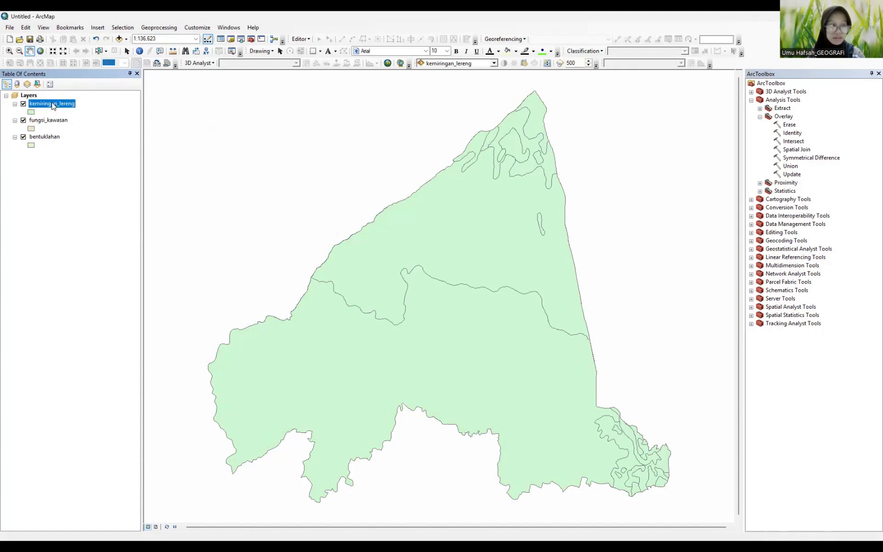
click(80, 133)
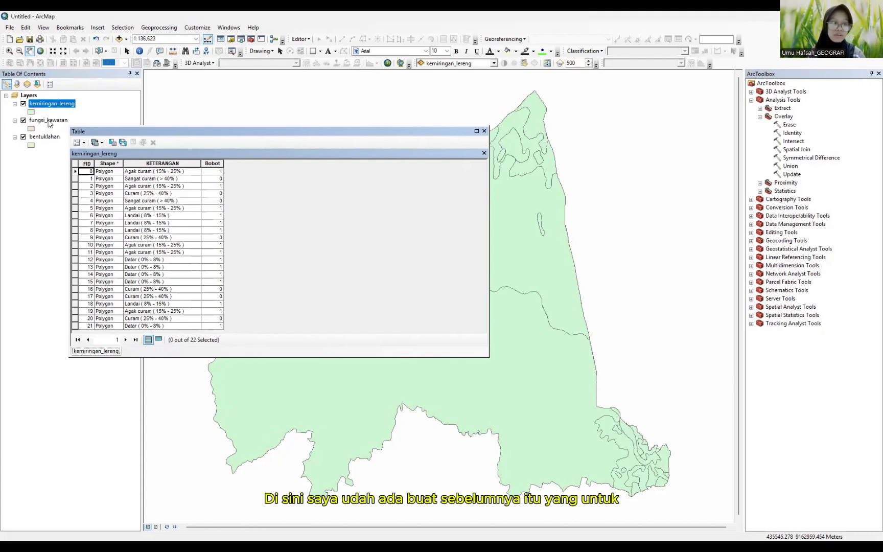
click(484, 131)
click(46, 120)
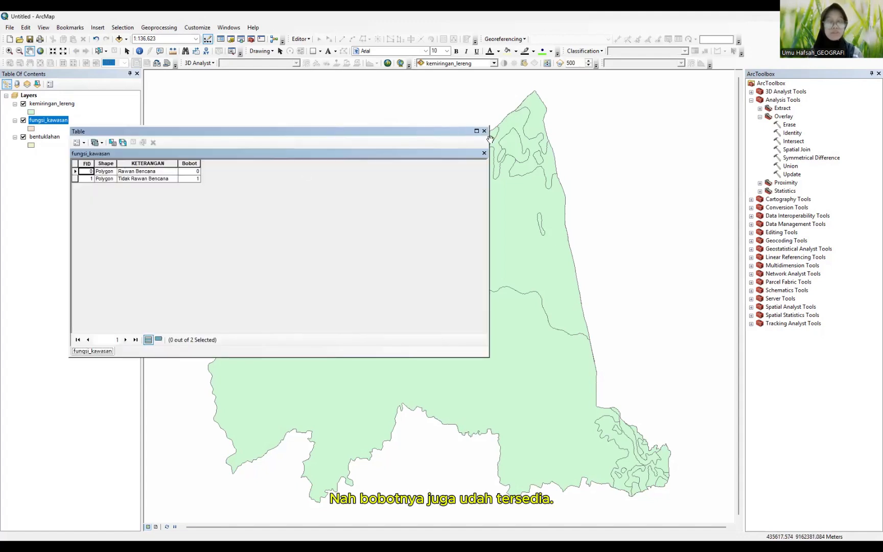
click(483, 130)
right_click(42, 137)
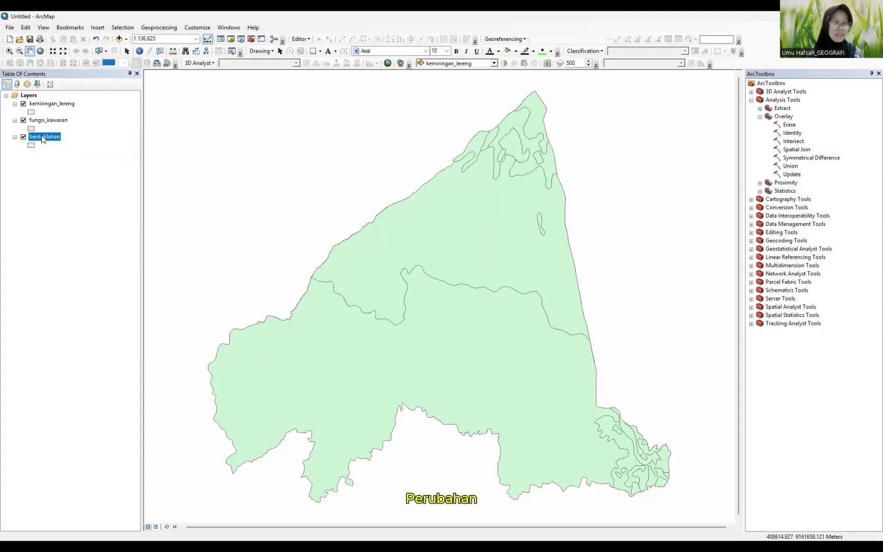
click(84, 162)
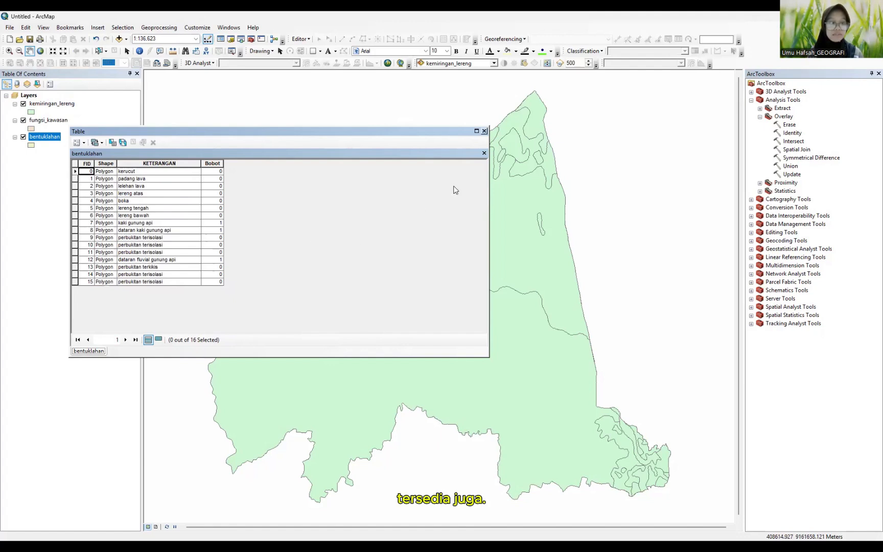
click(484, 130)
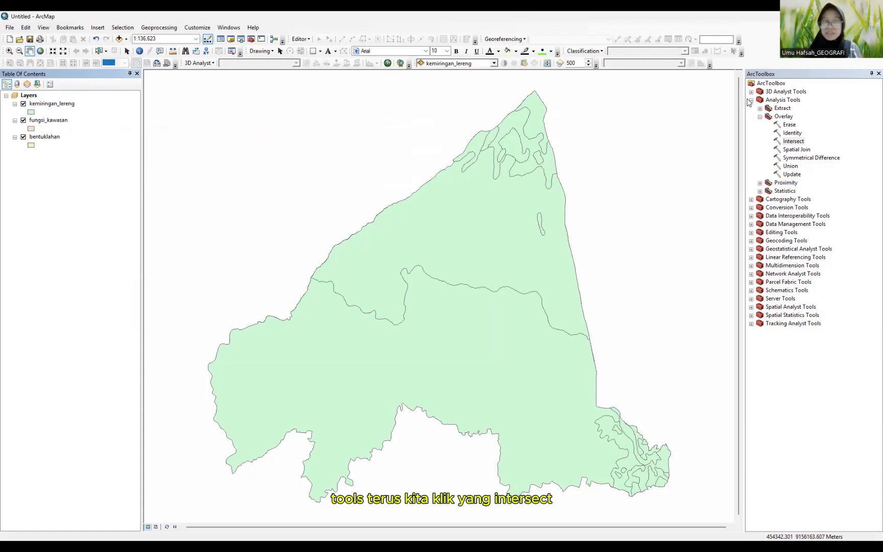
- Set up an Intersect overlay with kemiringan_lereng, fungsi_kawasan and bentuklahan as input features
click(792, 133)
click(794, 141)
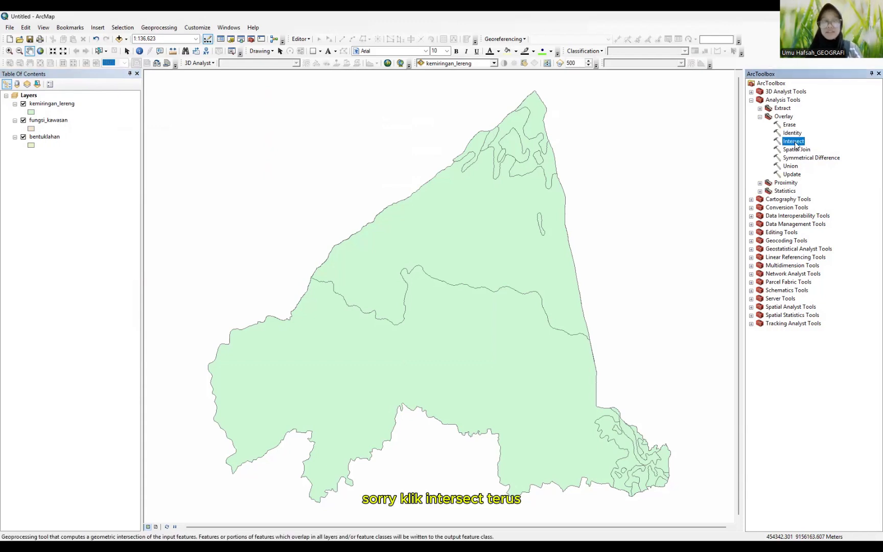
double_click(793, 141)
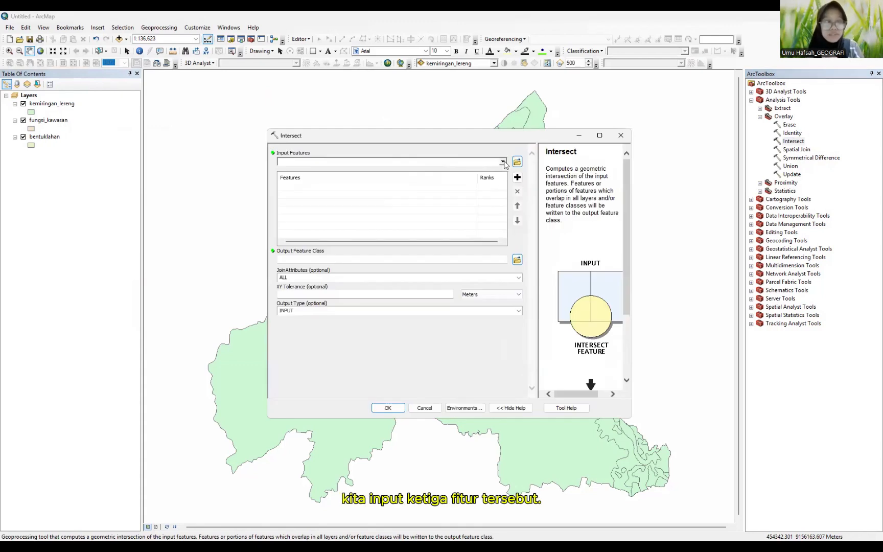
click(503, 163)
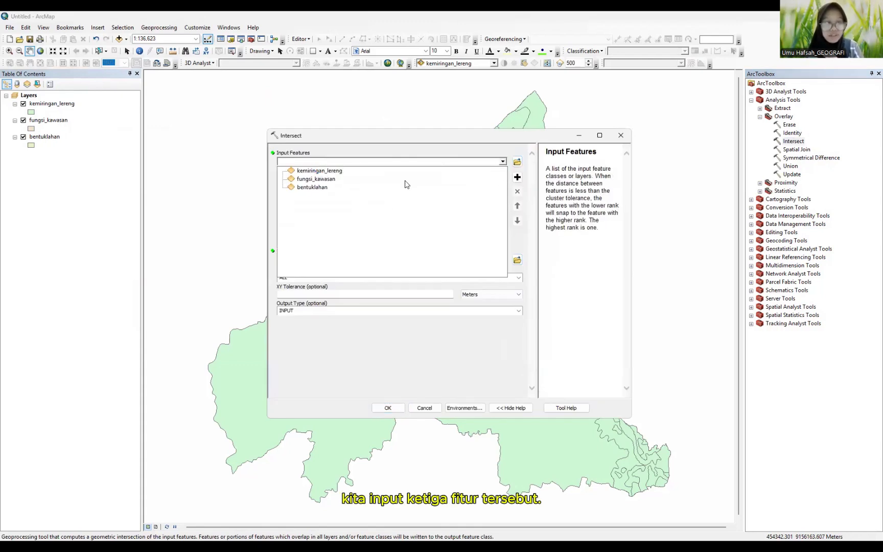
click(460, 170)
click(503, 161)
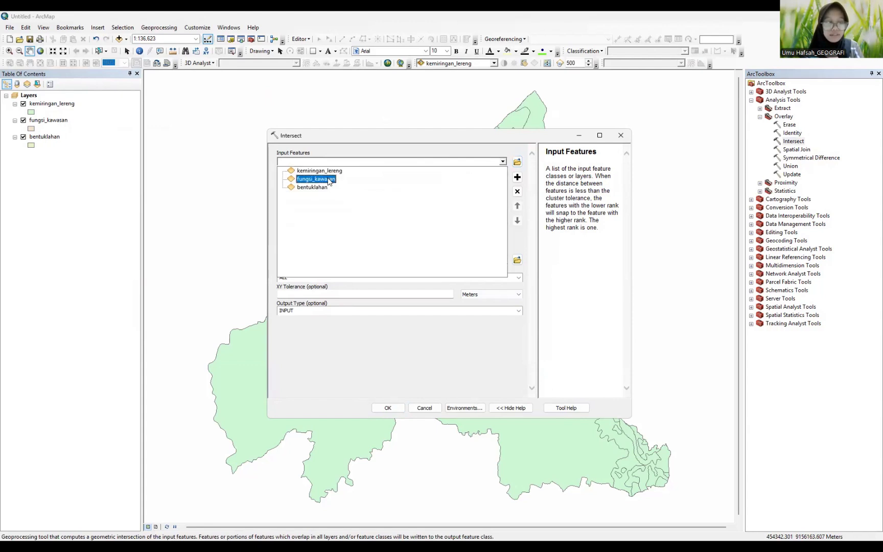
click(318, 178)
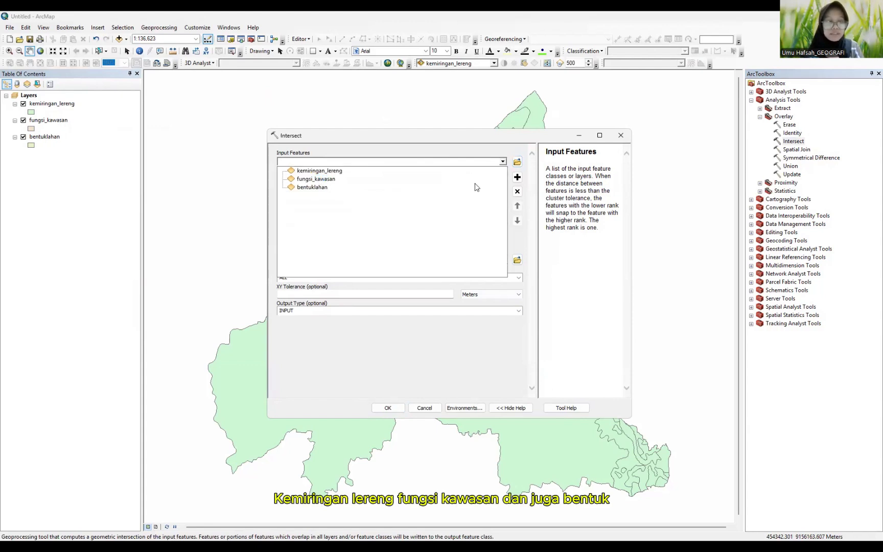
click(314, 186)
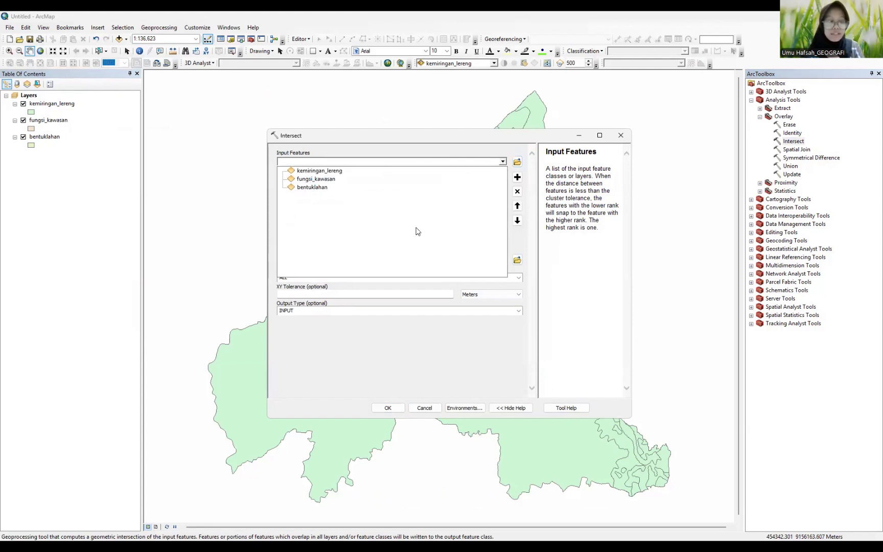
- Set the Intersect output to inter3bin in the DATA CREATE folder and run the tool
click(517, 259)
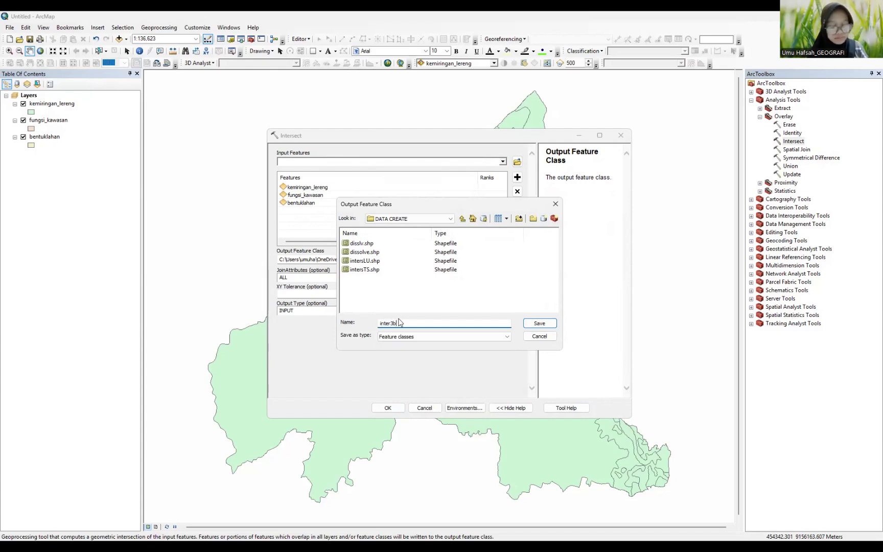
click(540, 323)
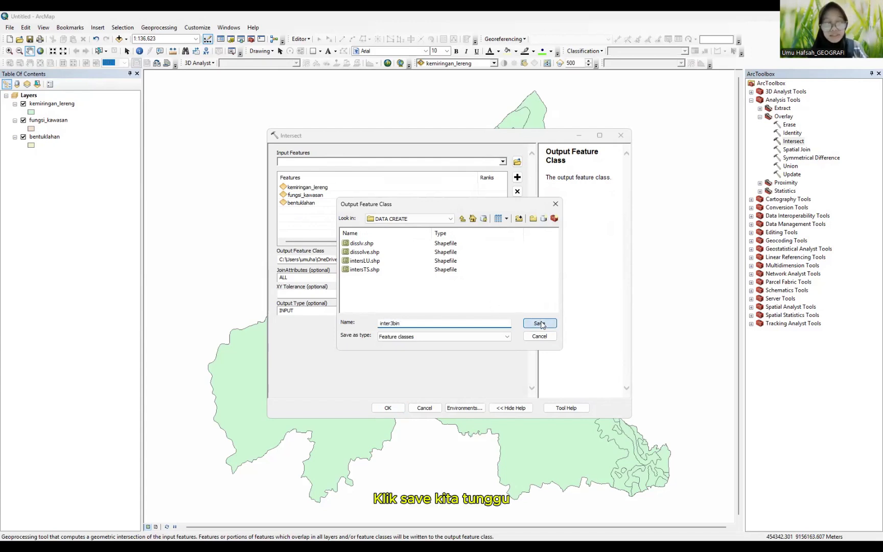
click(389, 408)
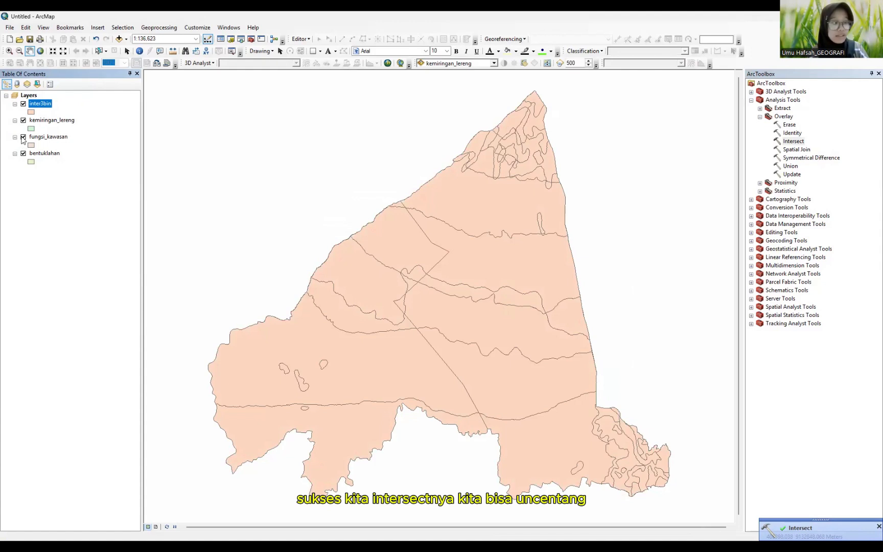
- Hide the bentuklahan, fungsi_kawasan and kemiringan_lereng layers, leaving only inter3bin shown on the map
click(23, 153)
click(23, 137)
click(23, 120)
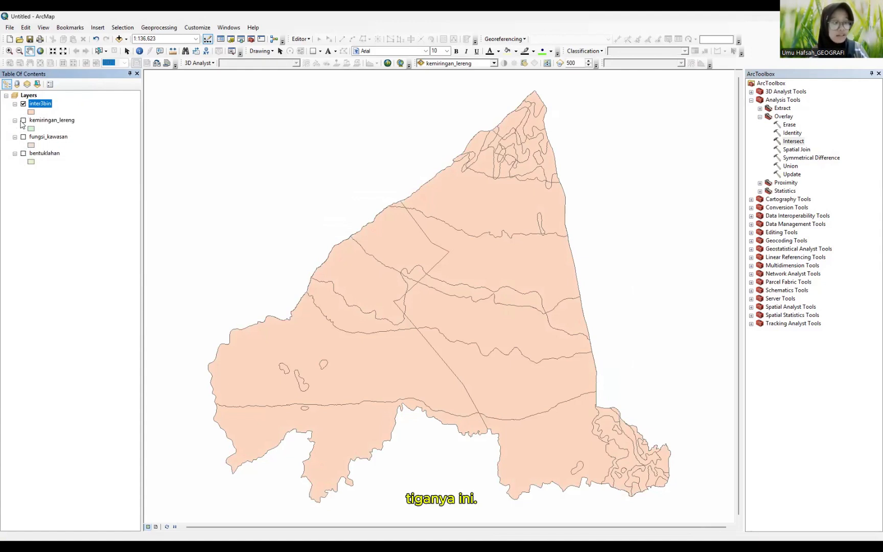
- Open the inter3bin attribute table and add a Short Integer field named Jml_Bobot
right_click(49, 110)
click(87, 132)
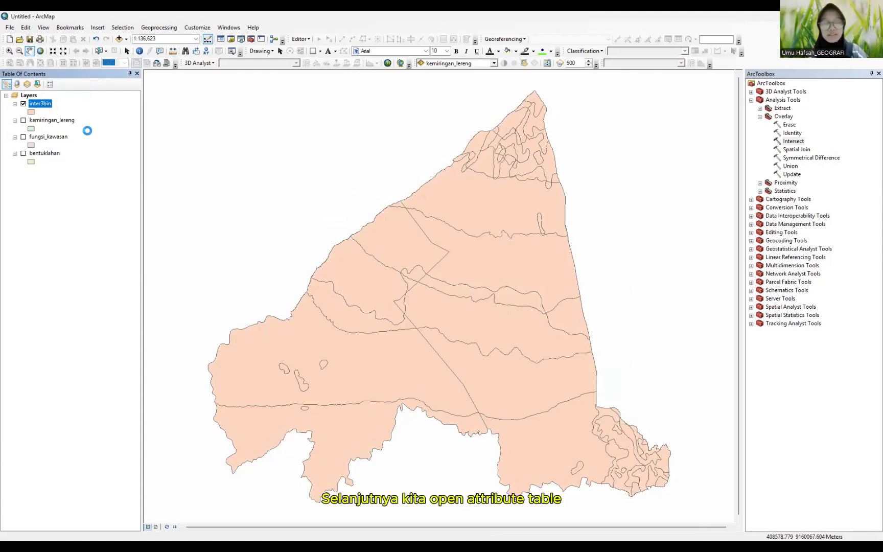
drag(239, 330, 403, 331)
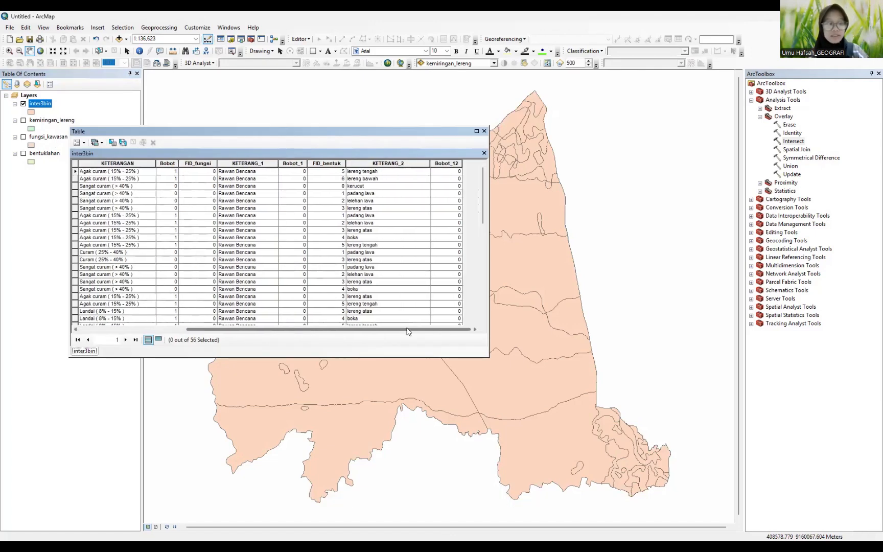
click(78, 142)
click(110, 200)
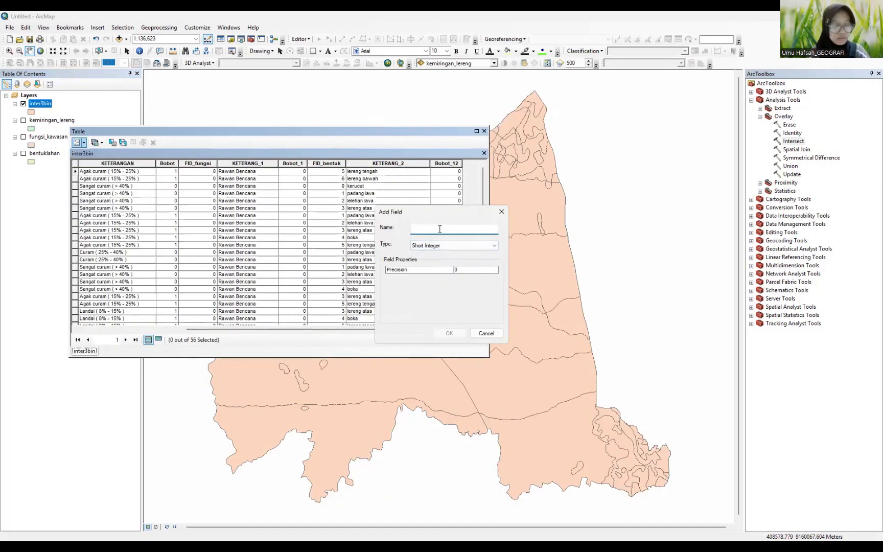
text(J)
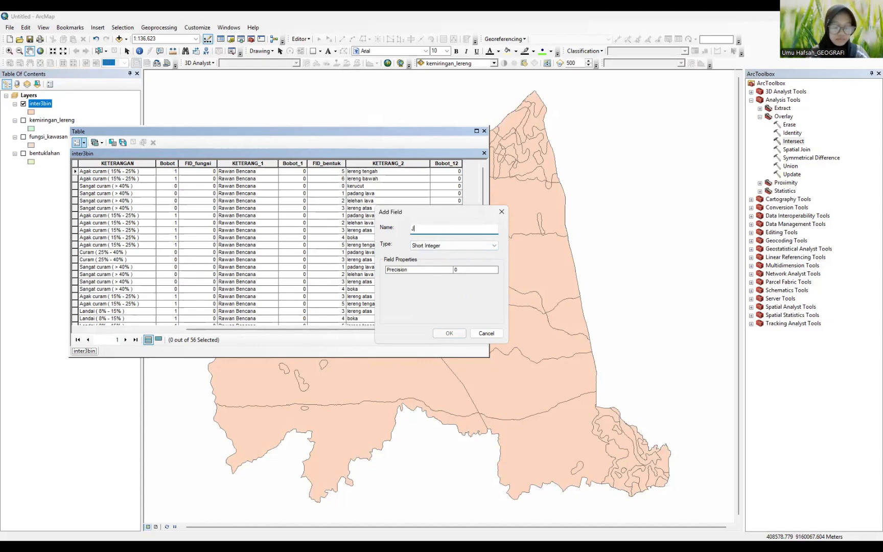
text(ml_)
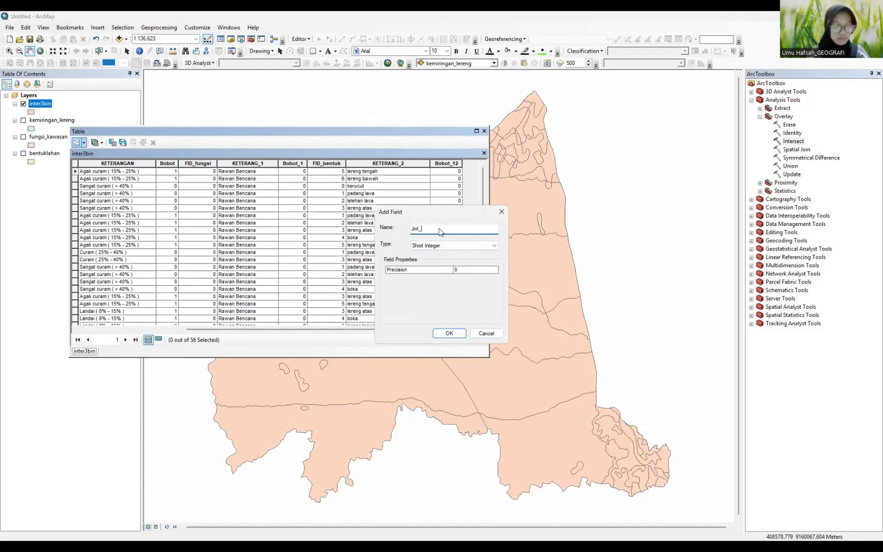
text(Bobot)
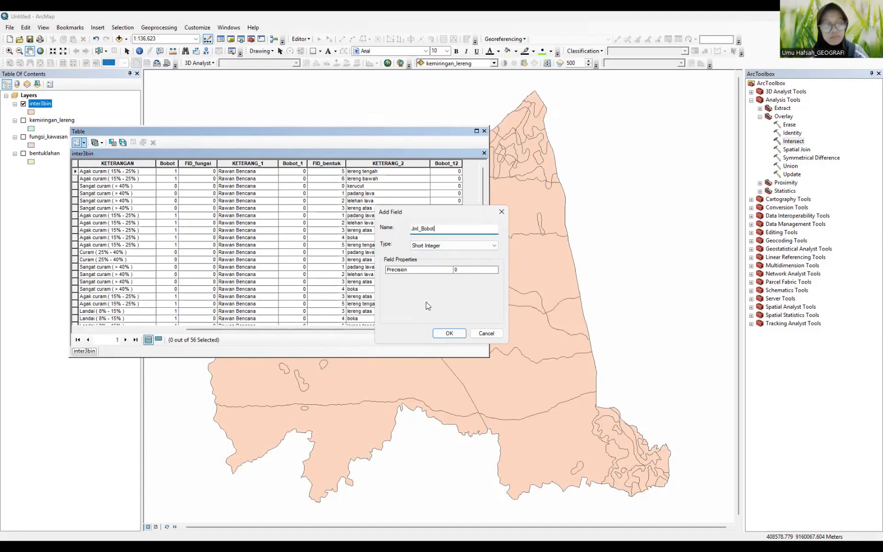
click(449, 333)
- Calculate the Jml_Bobot field as [Bobot] * [Bobot_1] * [Bobot_12] and check the results through the table
click(407, 178)
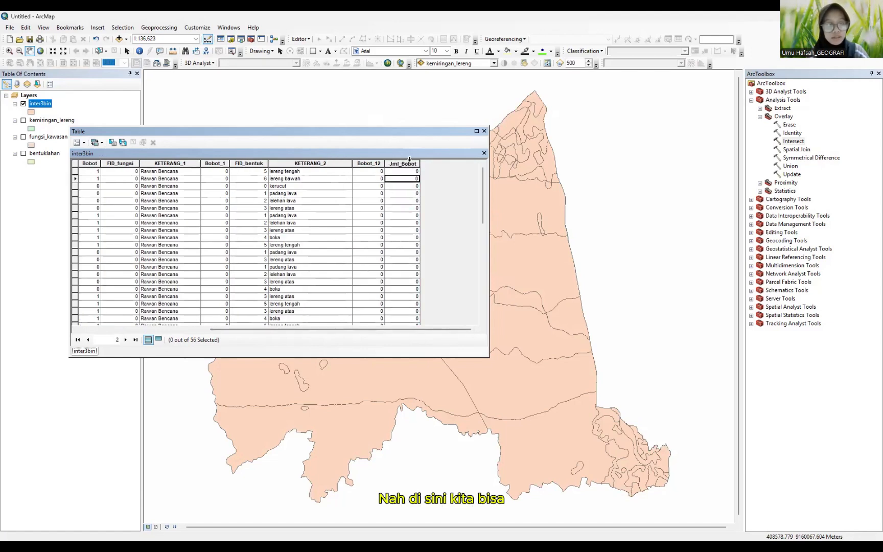
click(409, 160)
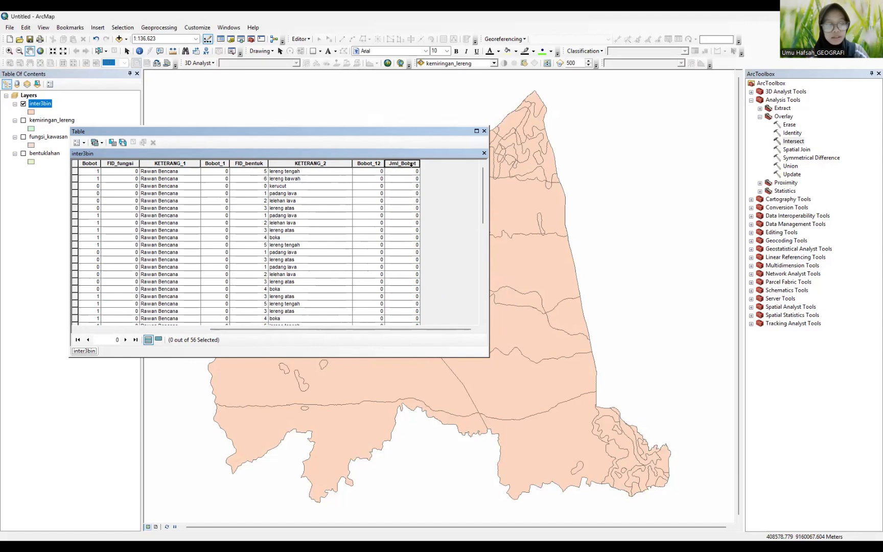
right_click(411, 164)
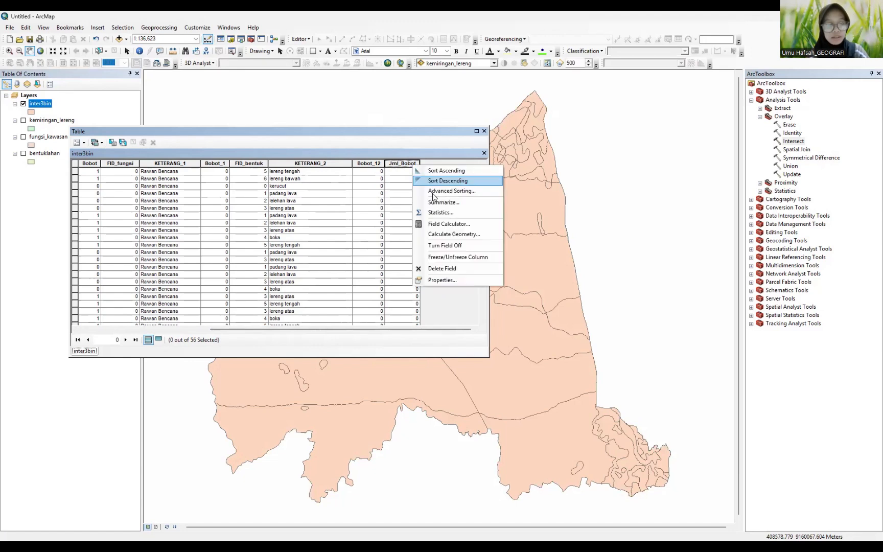
click(440, 227)
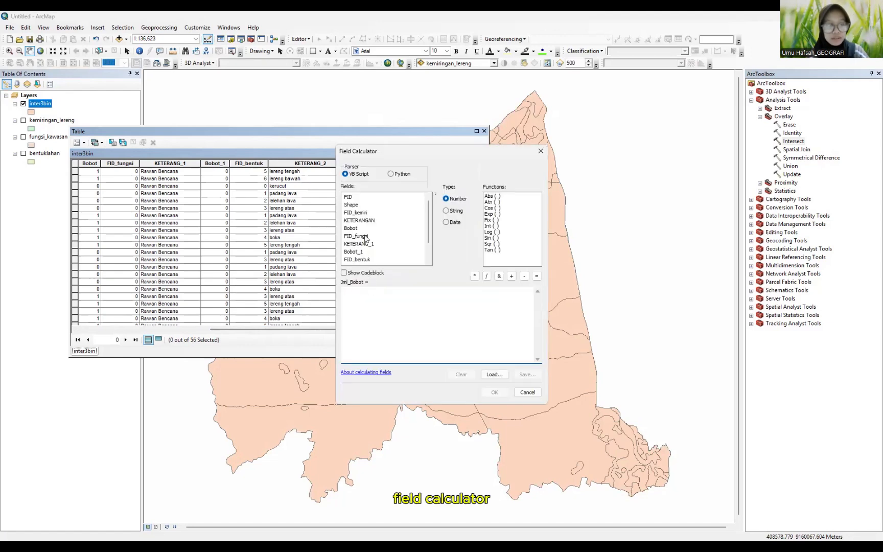
double_click(351, 228)
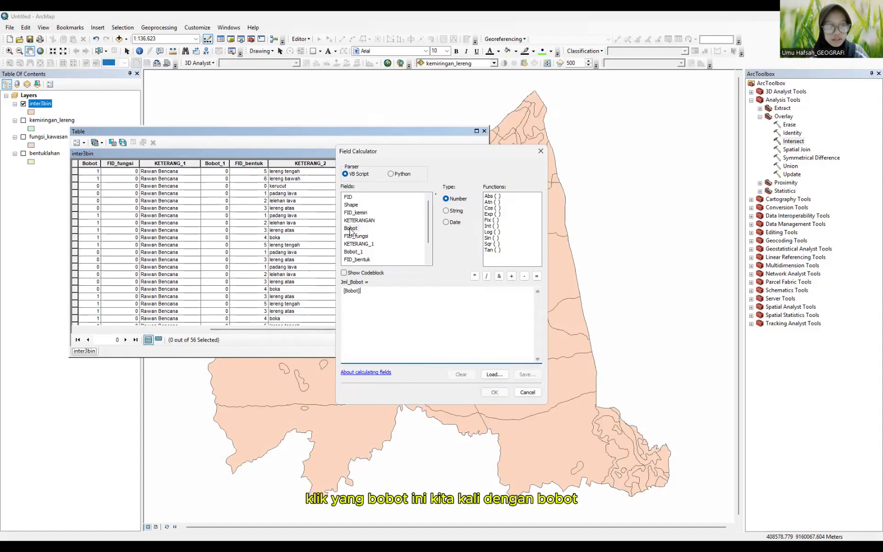
click(474, 277)
double_click(355, 252)
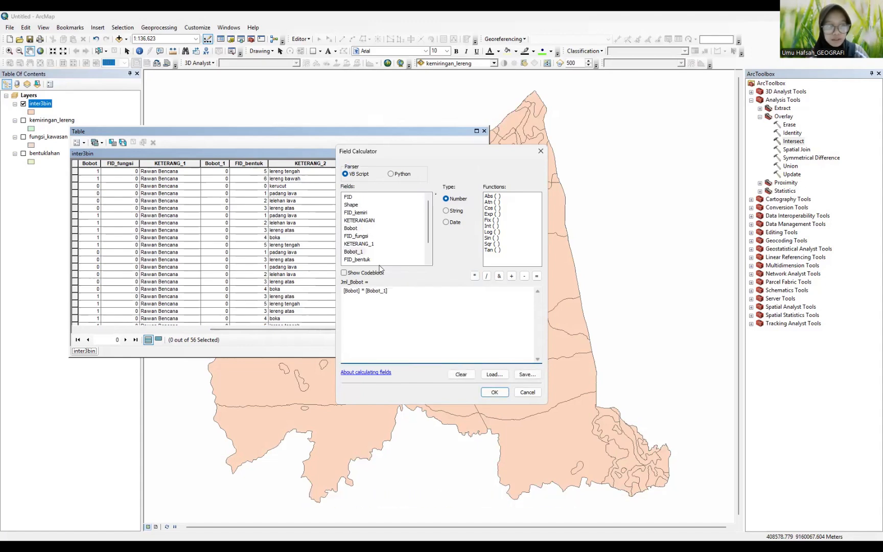
click(474, 276)
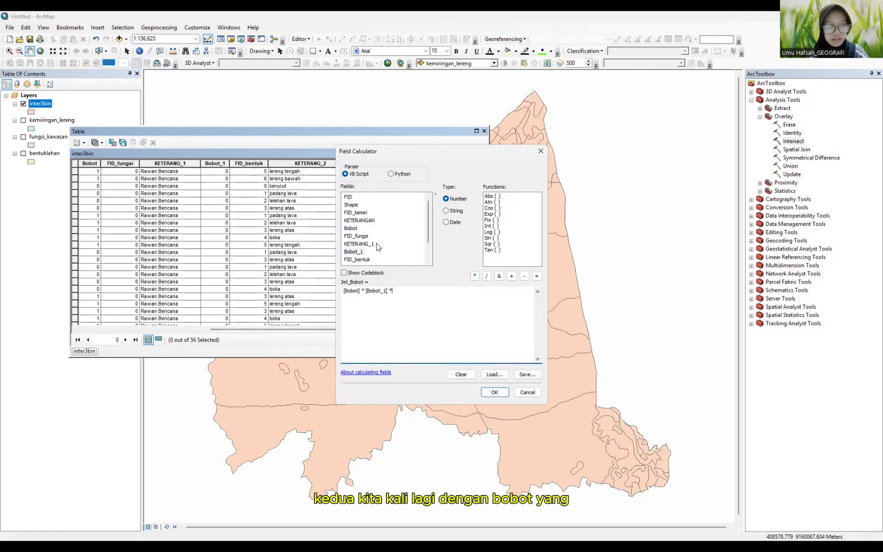
scroll(376, 246, down, 1)
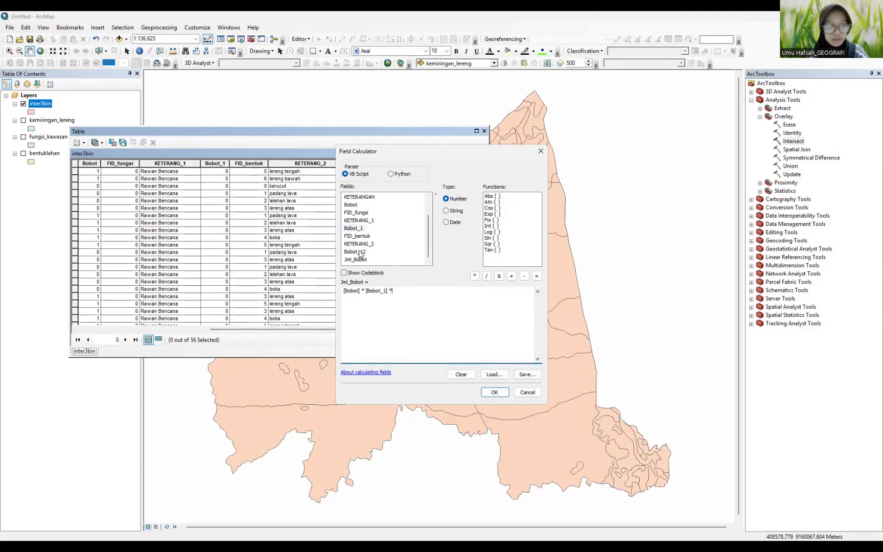
double_click(356, 251)
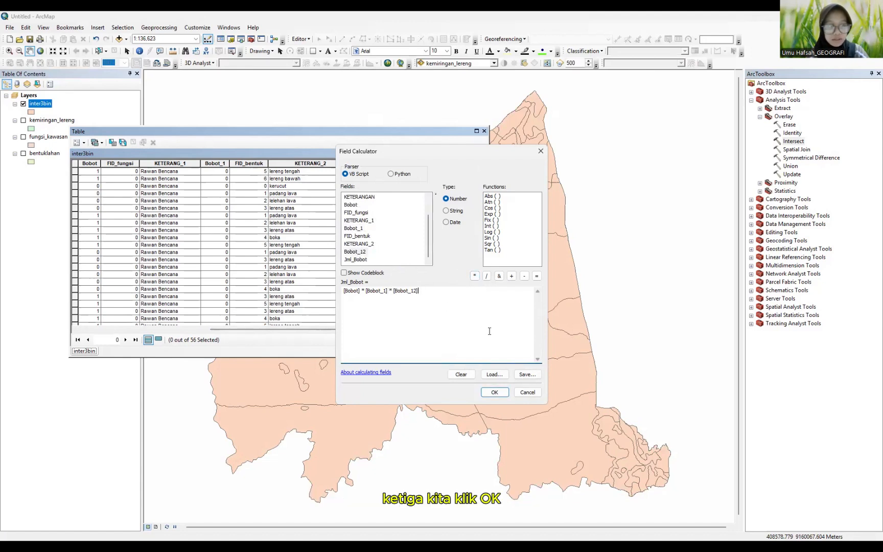
click(505, 397)
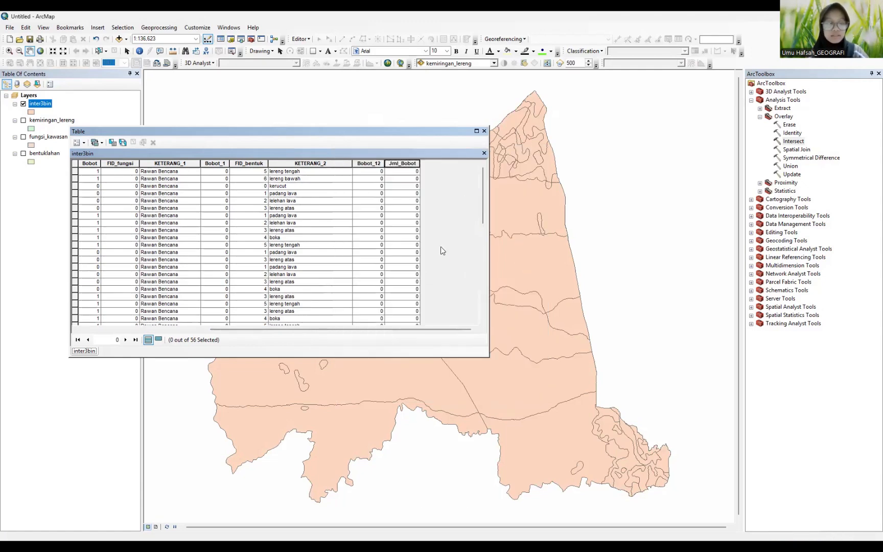
scroll(421, 258, down, 10)
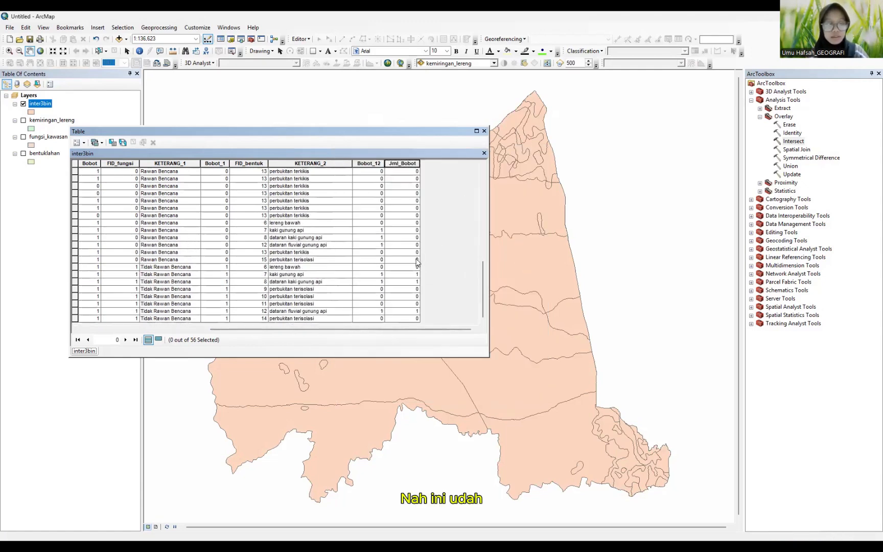
scroll(416, 262, up, 10)
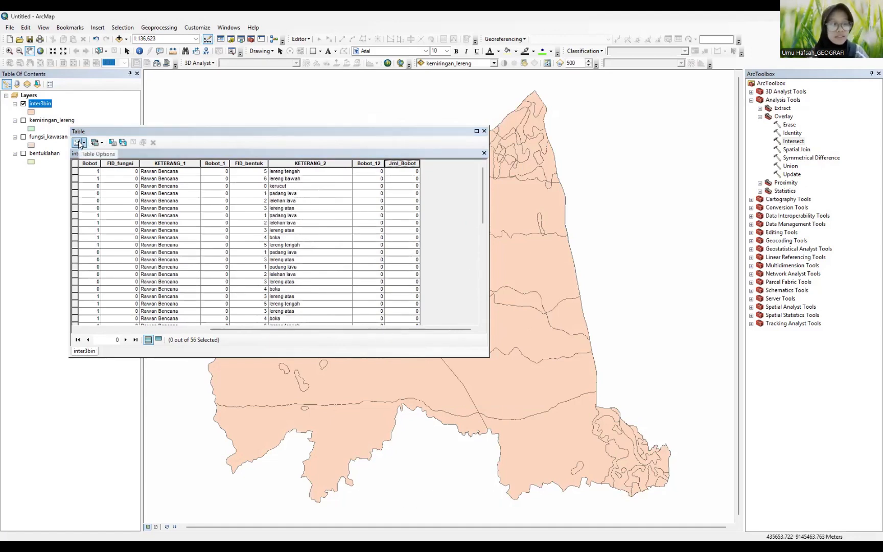
- Add a Text field of length 50 named Sesuaian_Lh to the inter3bin table, accepting the shortened name Sesuaian_L
click(79, 143)
click(102, 207)
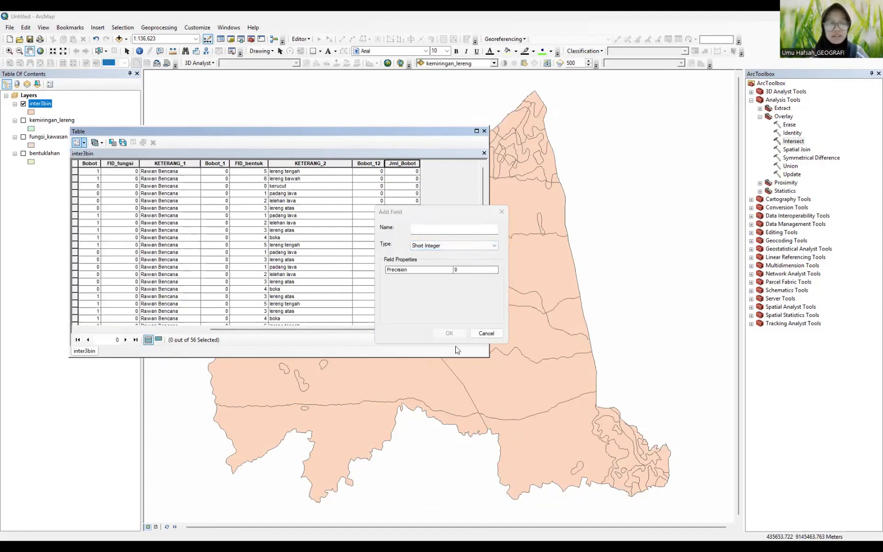
click(436, 230)
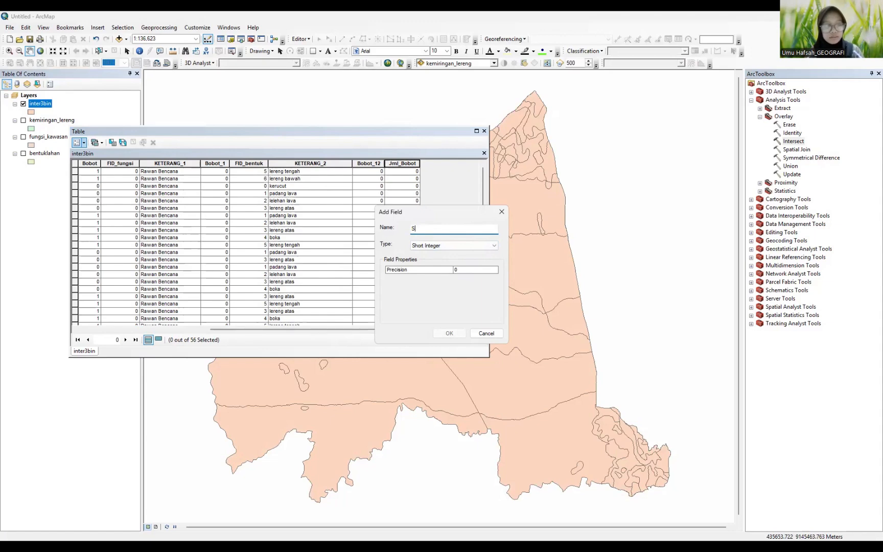
text(Sesuaian)
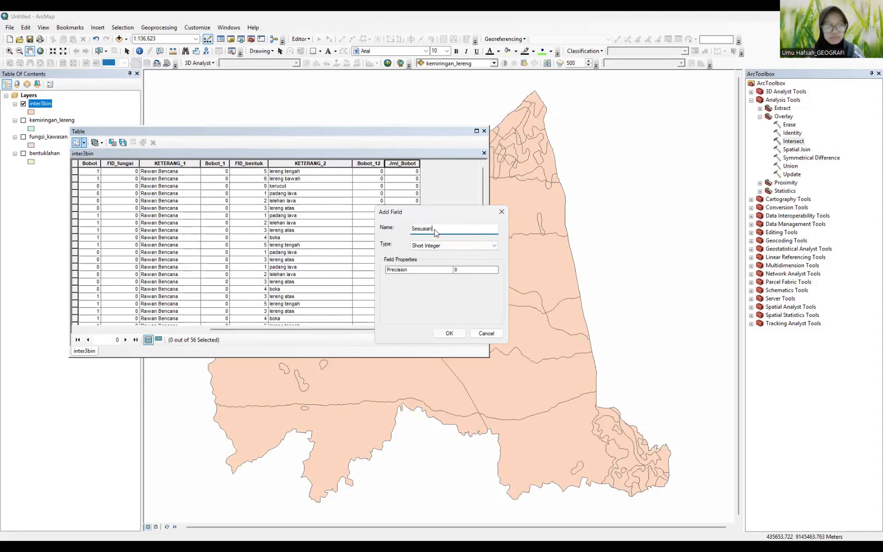
text(_Lh)
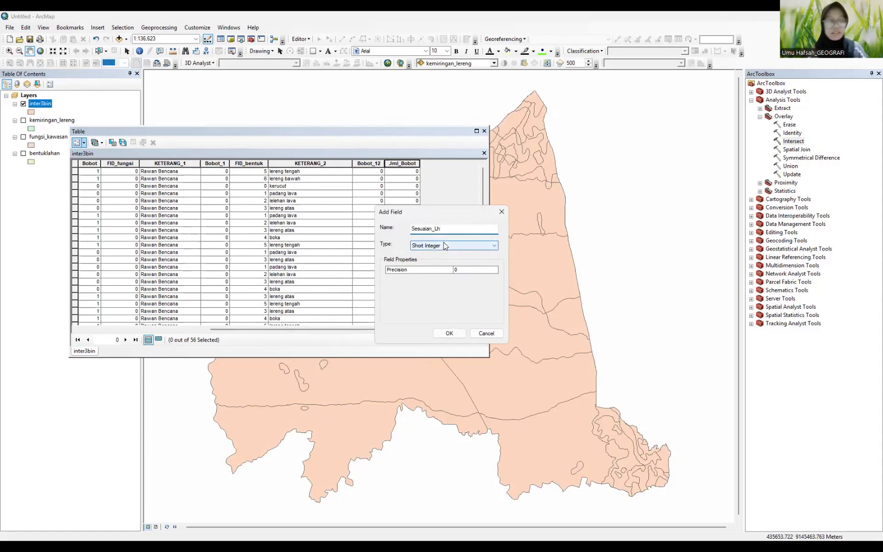
click(449, 245)
click(434, 278)
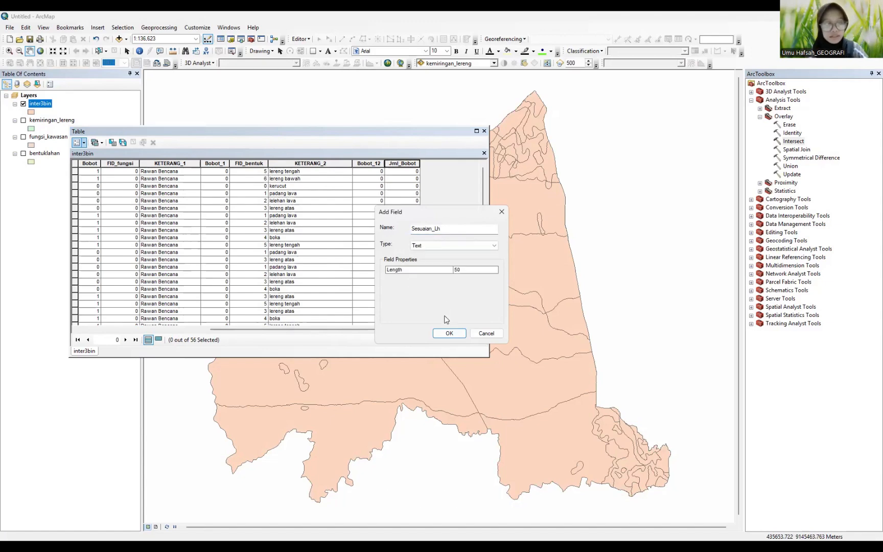
click(448, 334)
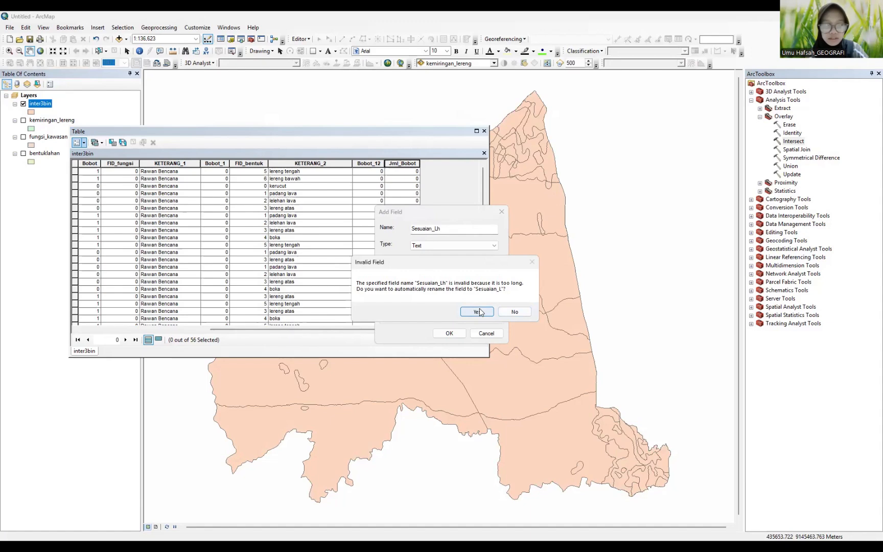
click(479, 312)
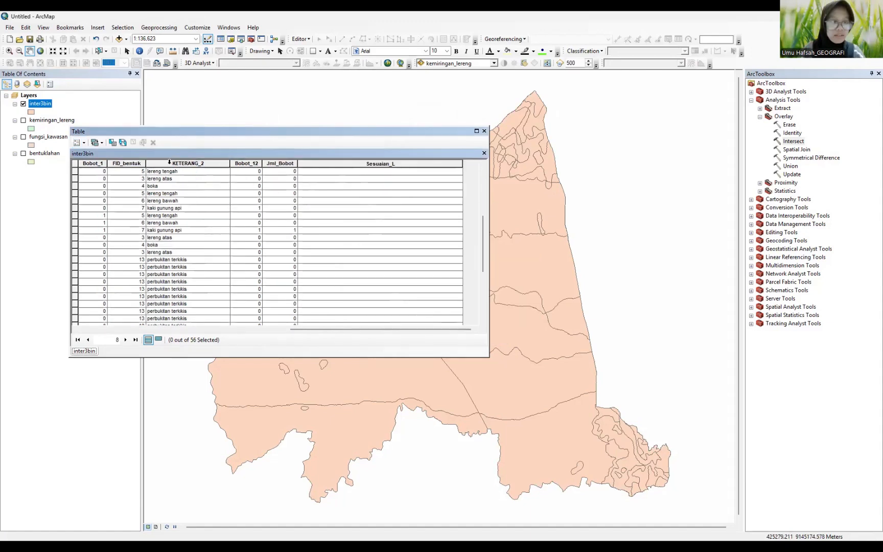
- Select the inter3bin records by attributes with the expression "Jml_Bobot" = 0, replacing the previous query
click(85, 143)
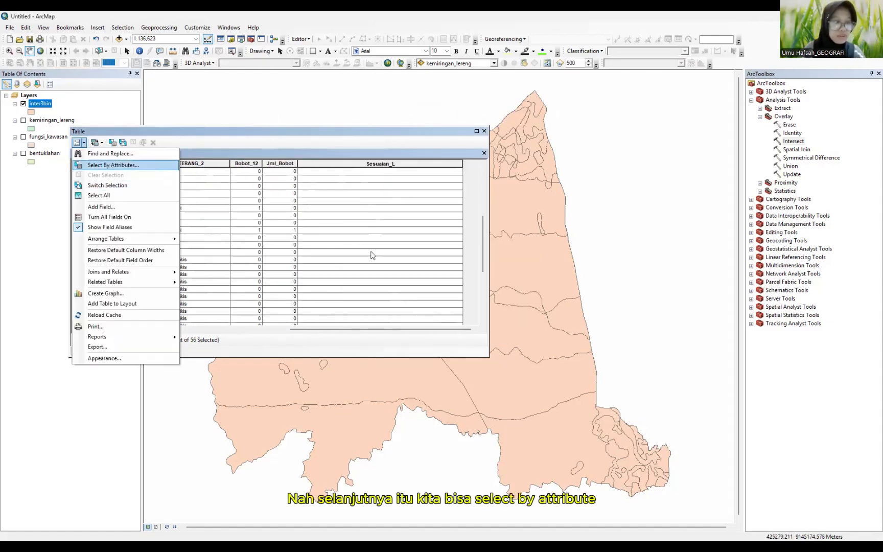
click(111, 165)
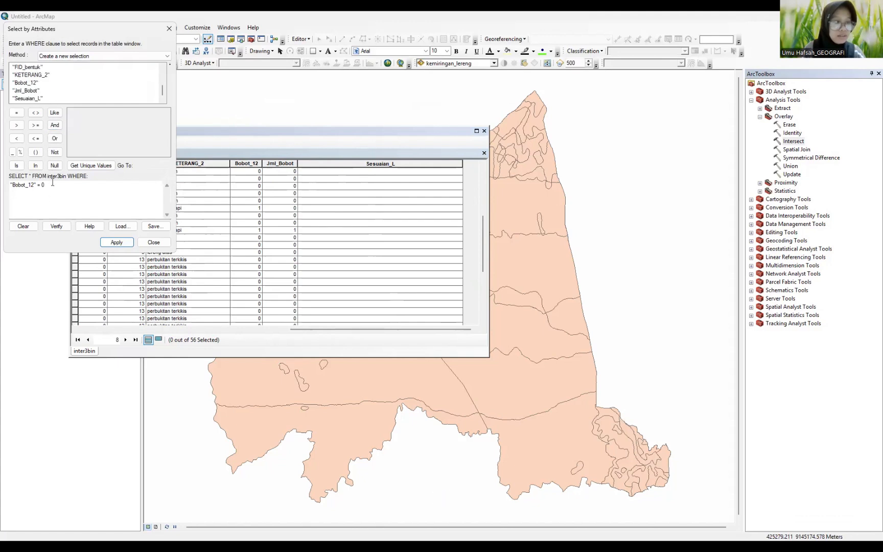
drag(53, 184, 10, 185)
key(Delete)
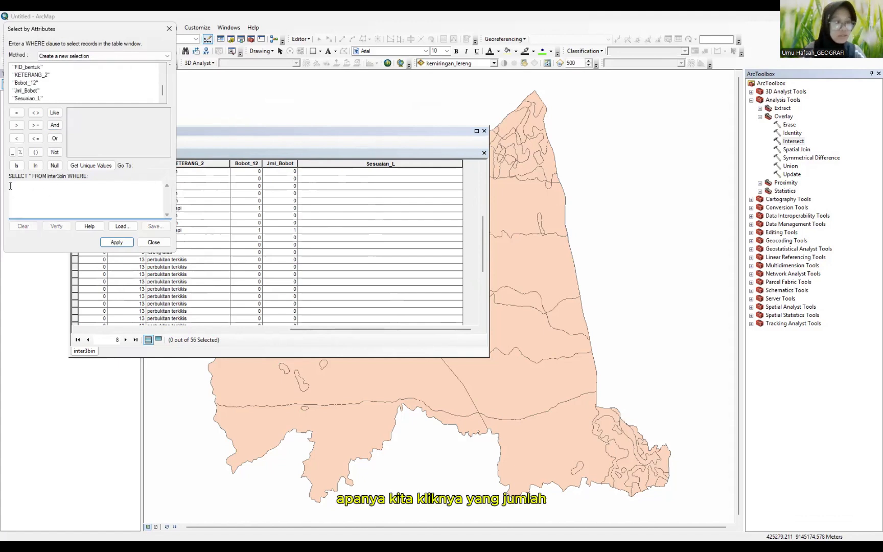
double_click(25, 91)
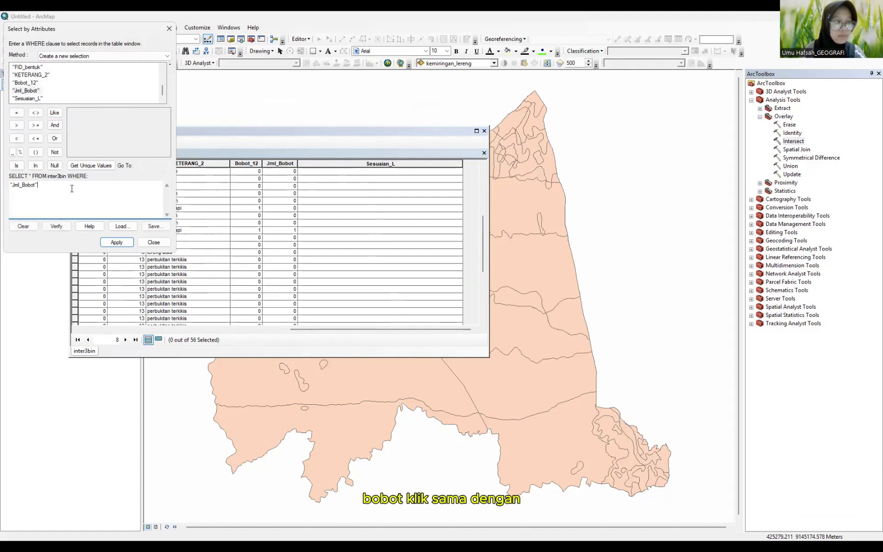
click(16, 112)
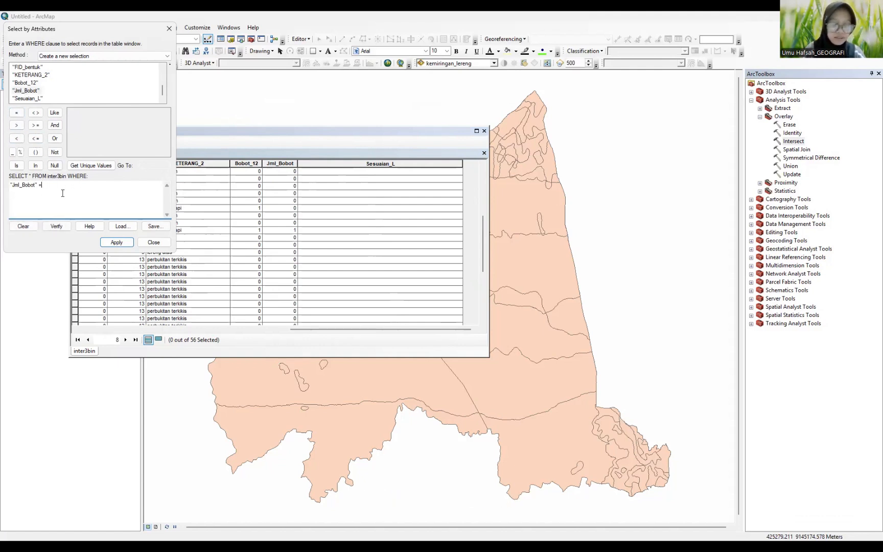
click(85, 166)
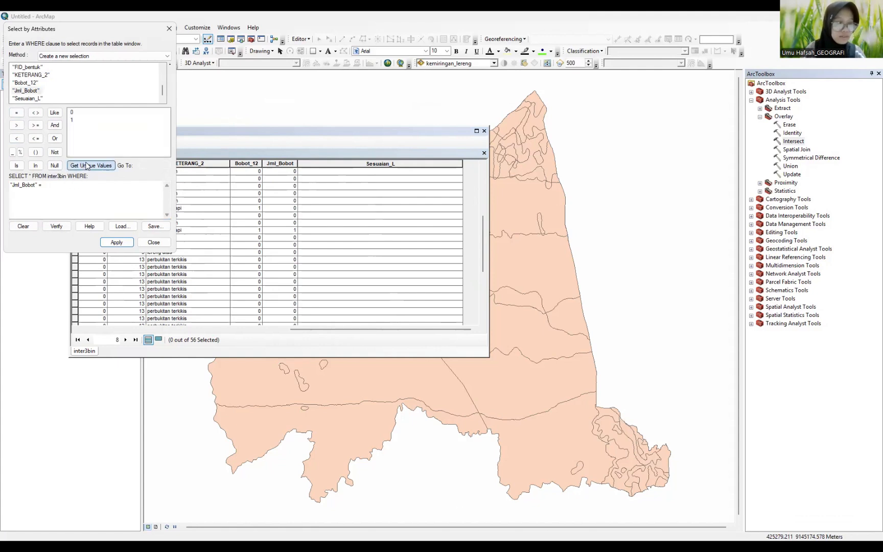
double_click(72, 112)
click(116, 242)
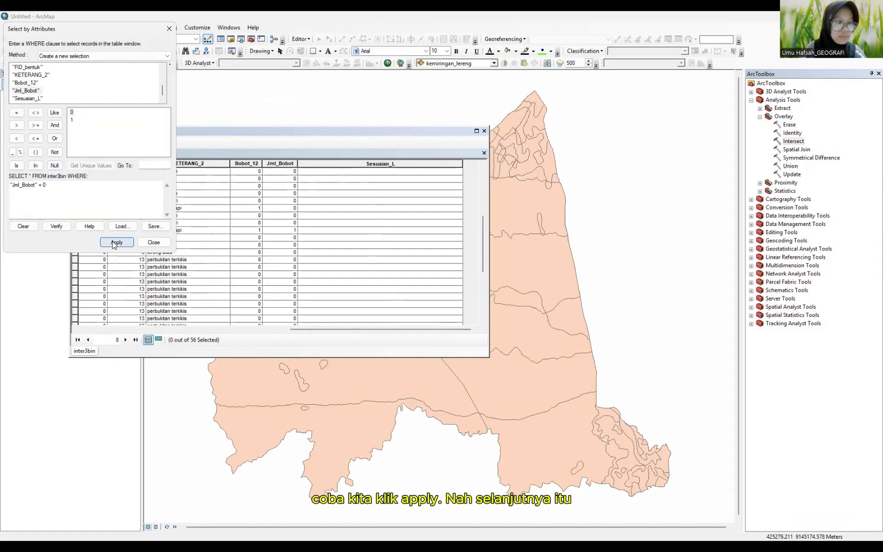
- Calculate the Sesuaian_L field as "Tidak Sesuai" for the selected records, replacing the old expression
right_click(333, 162)
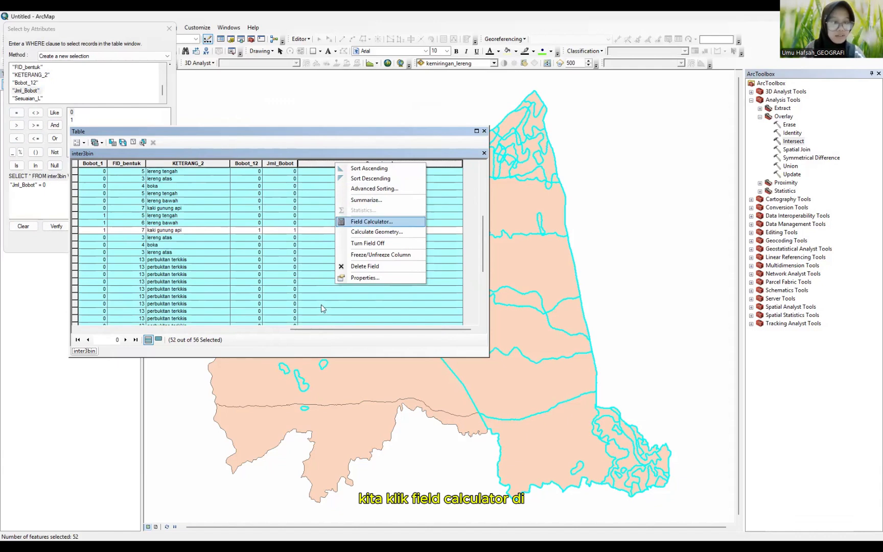
key(Return)
drag(419, 290, 338, 287)
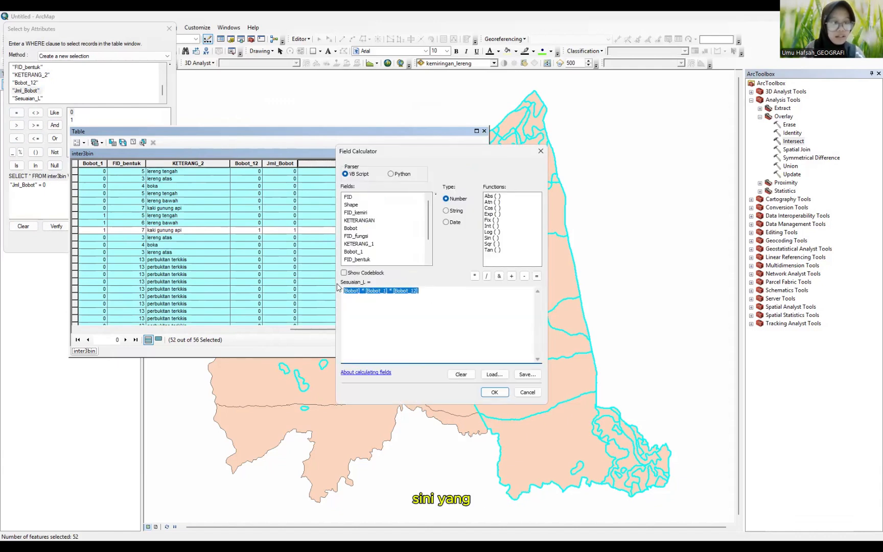
key(BackSpace)
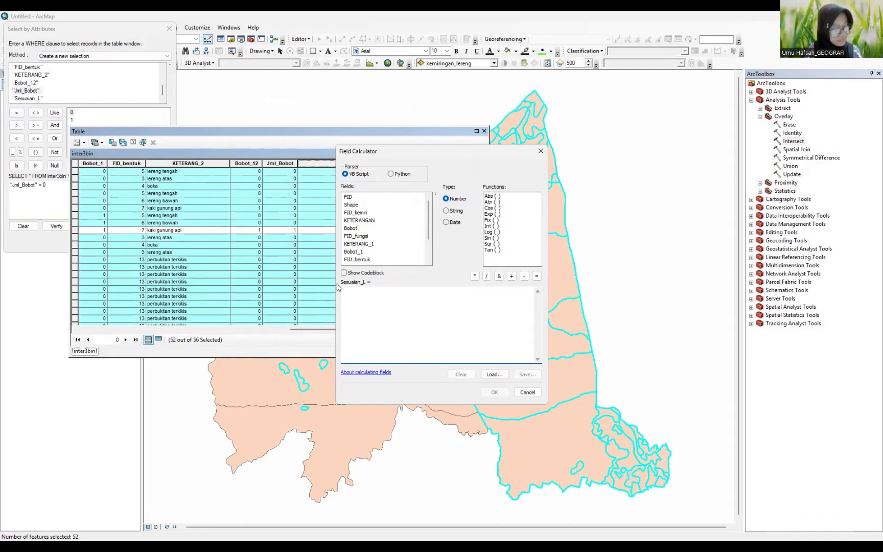
text(T)
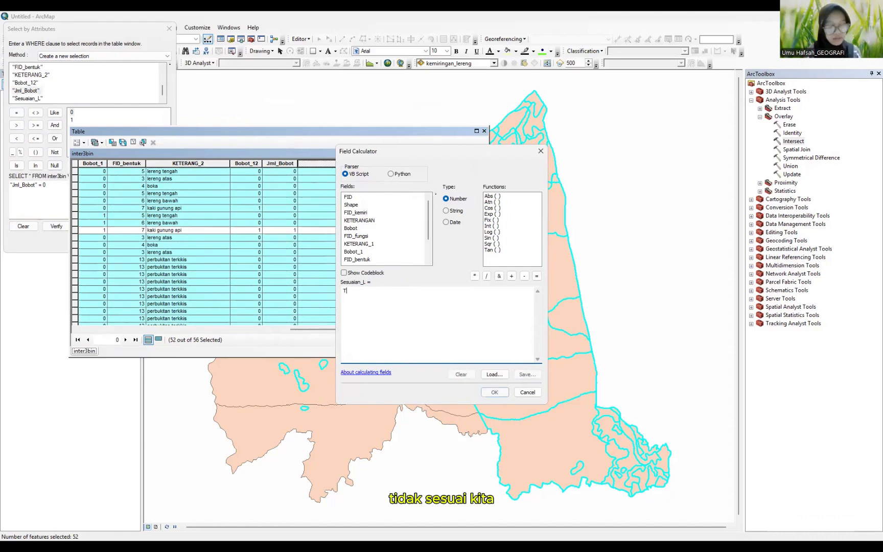
text(idak Sesuai)
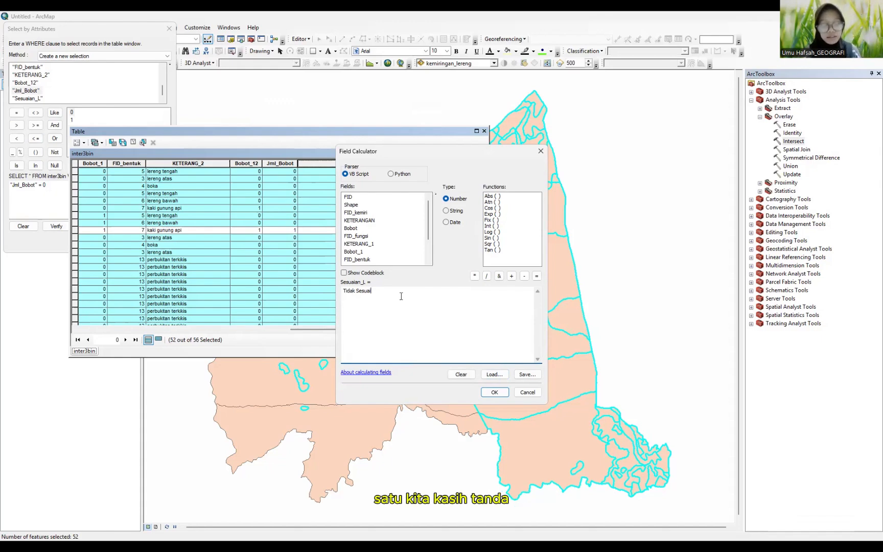
text(")
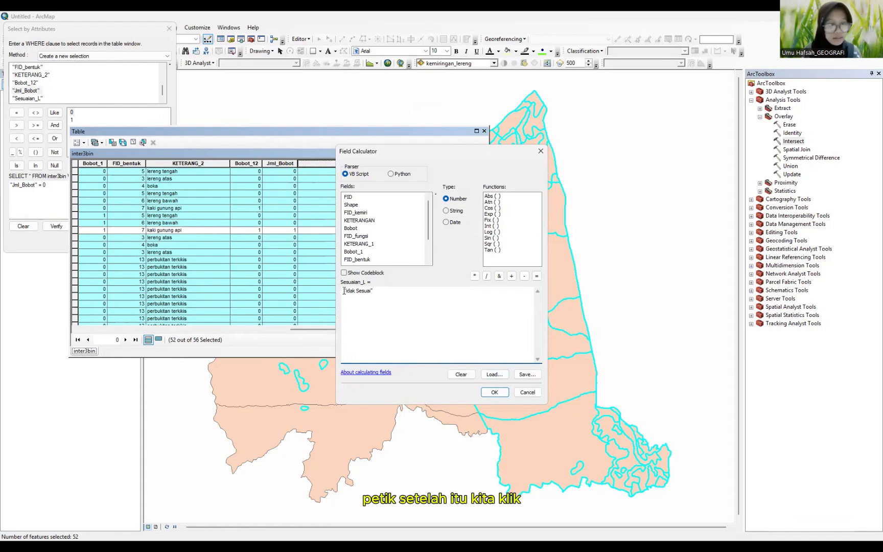
click(494, 392)
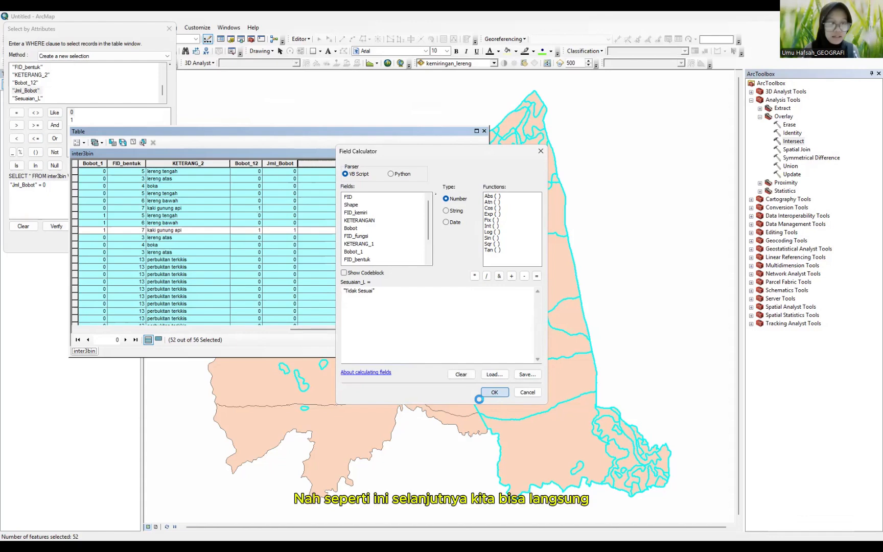
- Switch the selection to the remaining records and calculate their Sesuaian_L field as "Sesuai"
click(121, 144)
scroll(289, 232, up, 5)
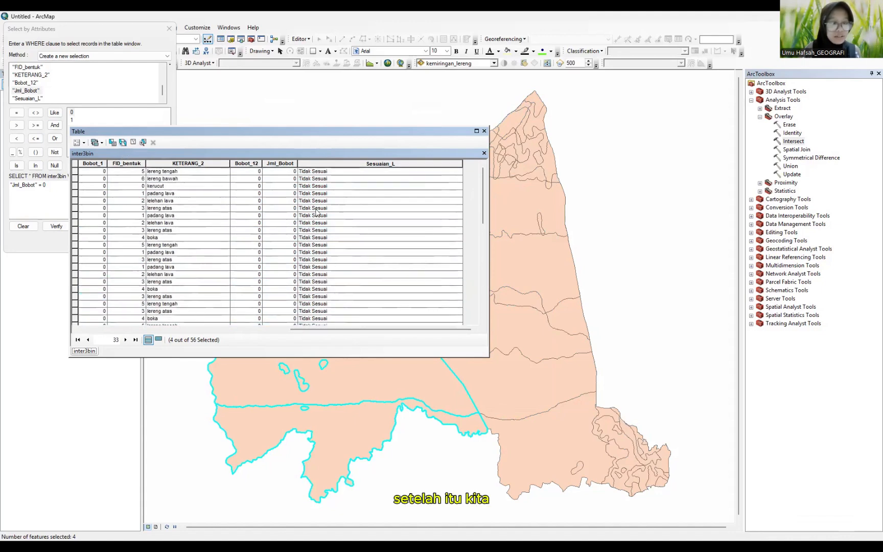
click(347, 162)
right_click(348, 163)
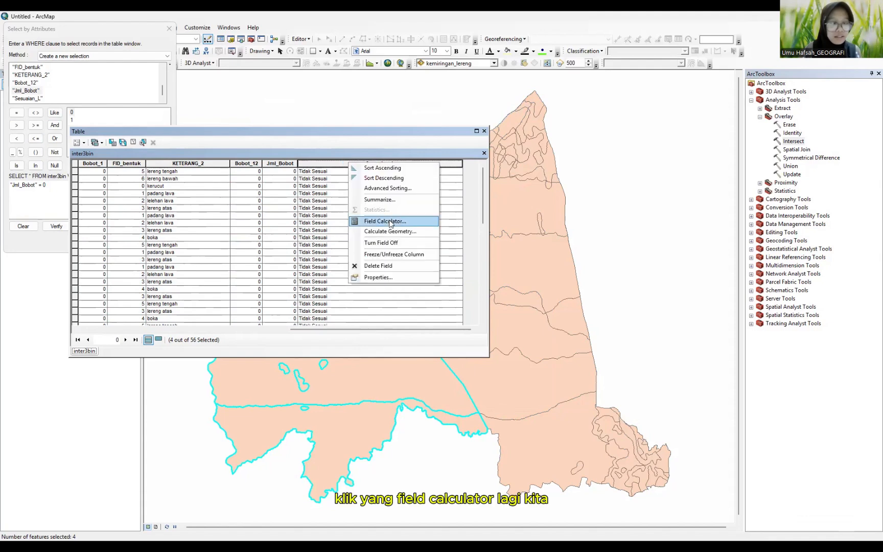
click(390, 222)
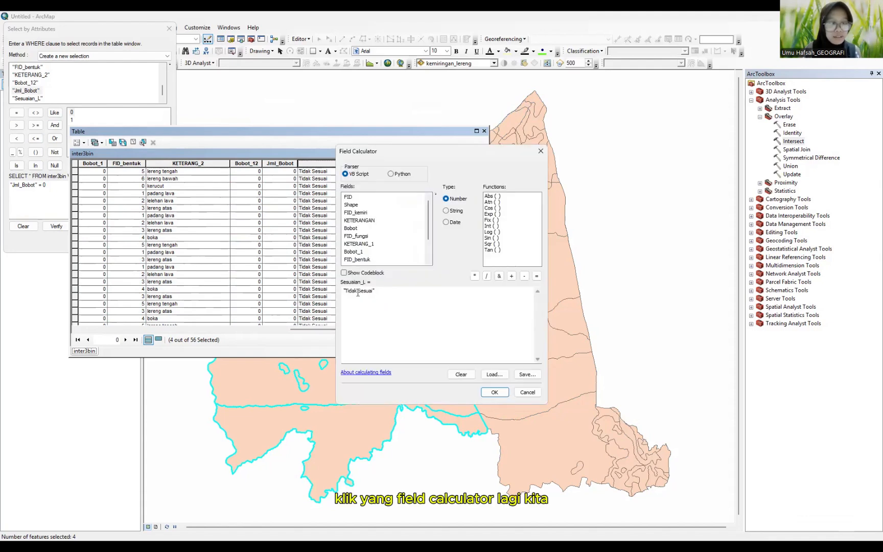
drag(357, 292, 353, 292)
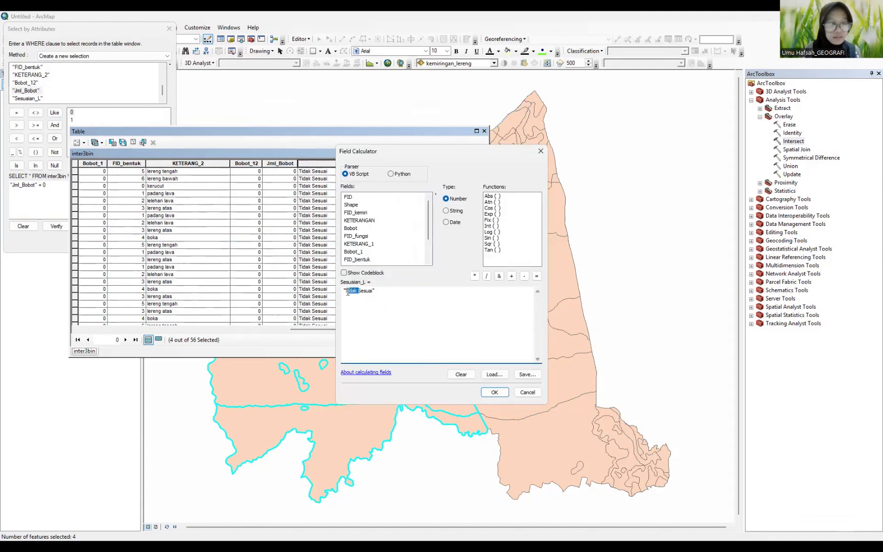
key(Delete)
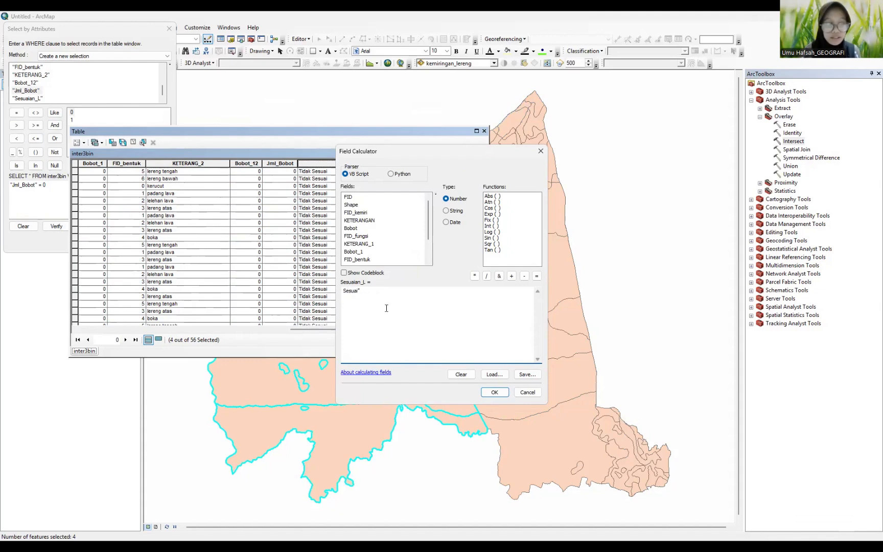
text(")
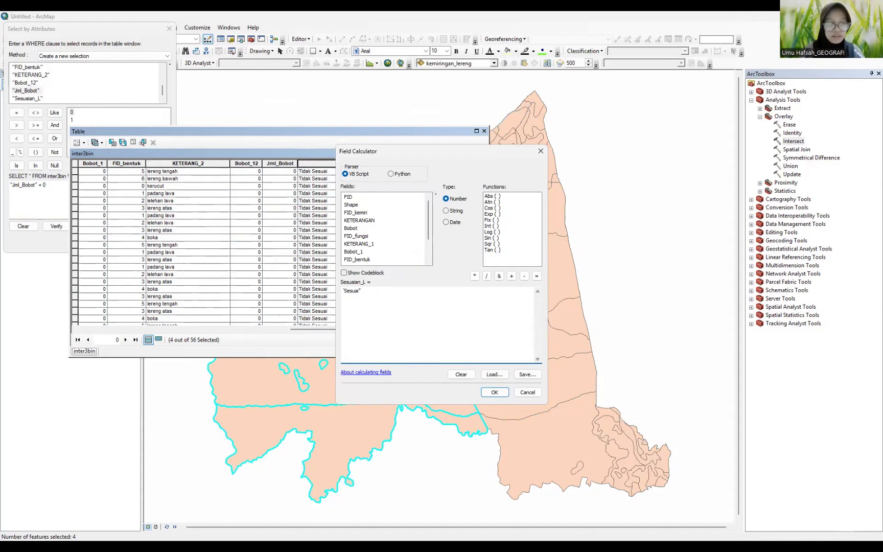
click(489, 393)
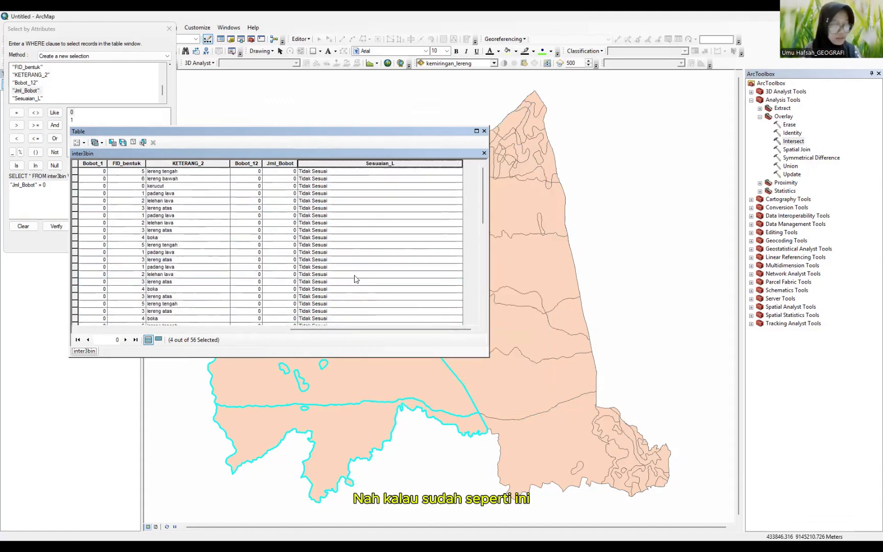
- Clear the record selection and check the Sesuaian_L values through the whole table
click(369, 259)
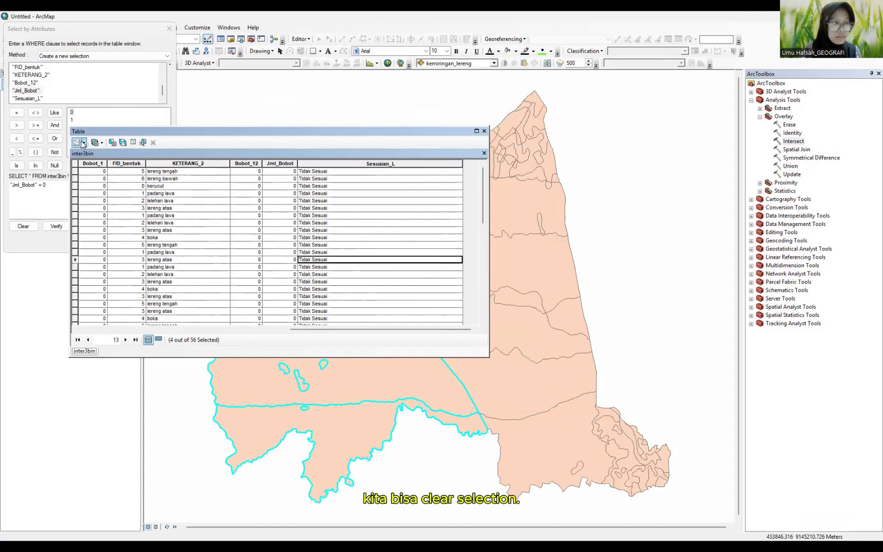
click(83, 142)
click(108, 175)
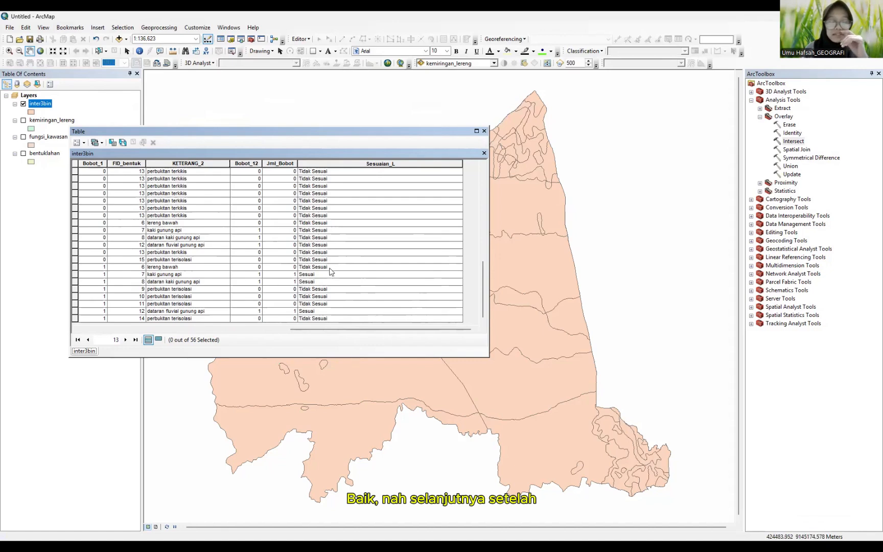
scroll(337, 238, up, 10)
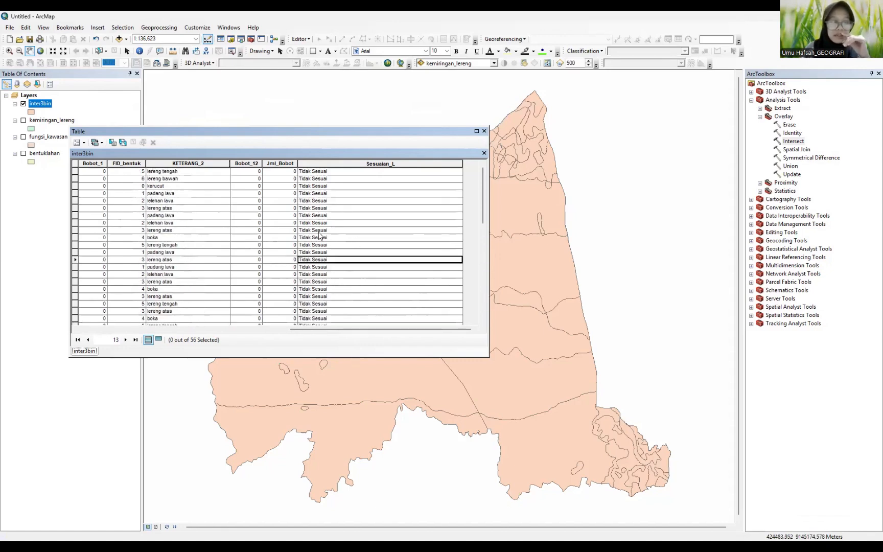
scroll(326, 227, down, 5)
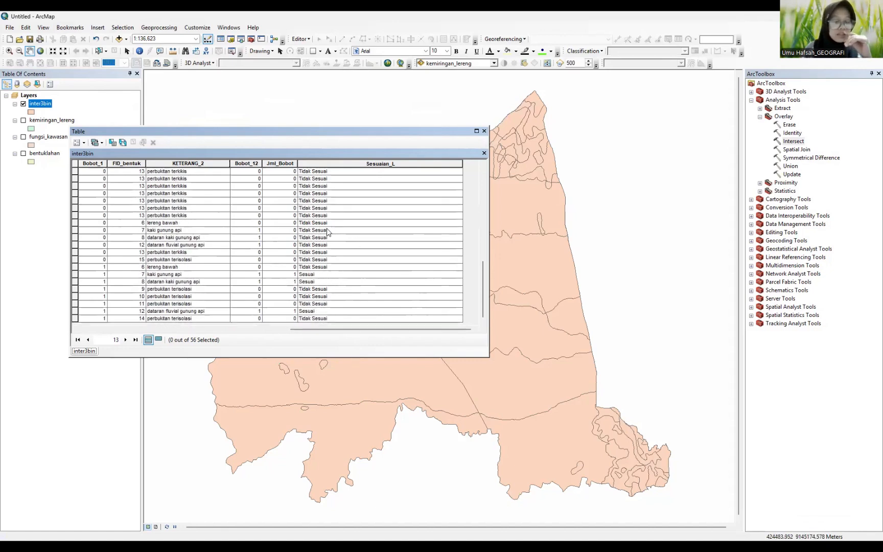
scroll(326, 228, up, 5)
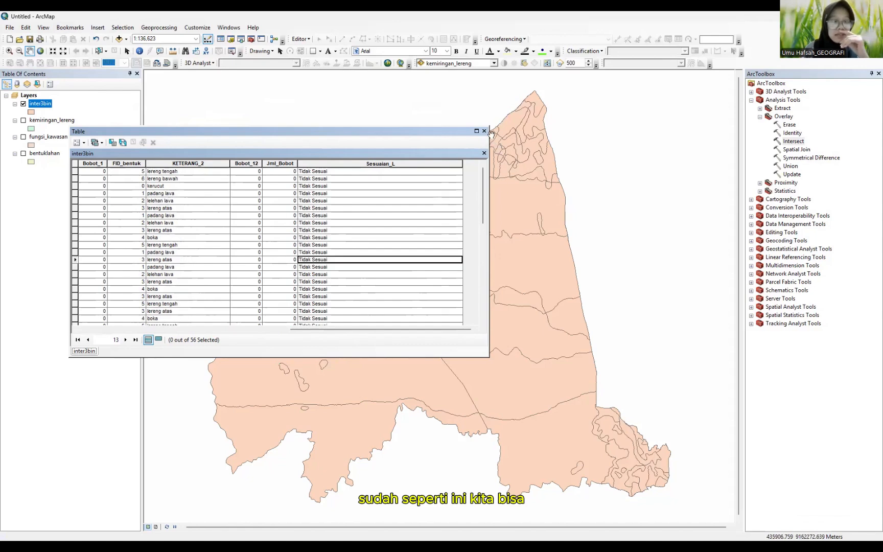
- Close the attribute table and set up a Dissolve of inter3bin with Sesuaian_L as the dissolve field
click(484, 131)
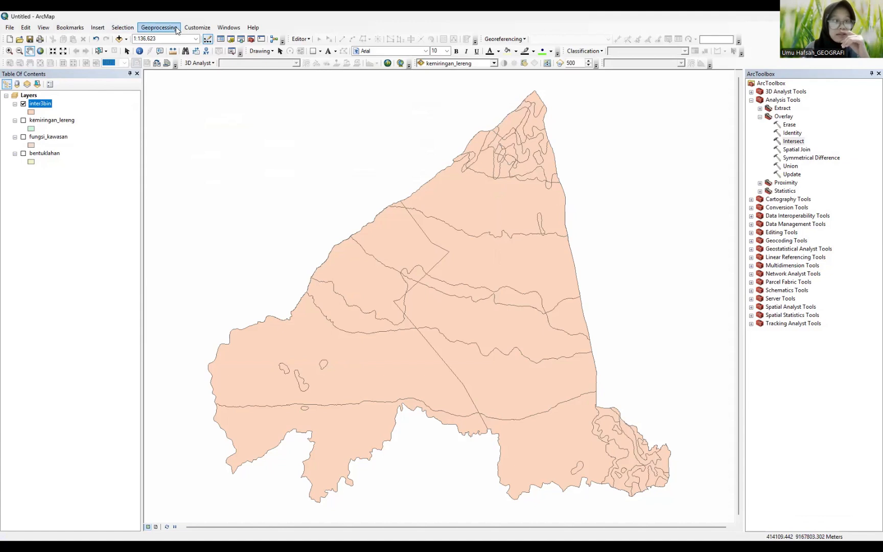
click(159, 27)
click(187, 89)
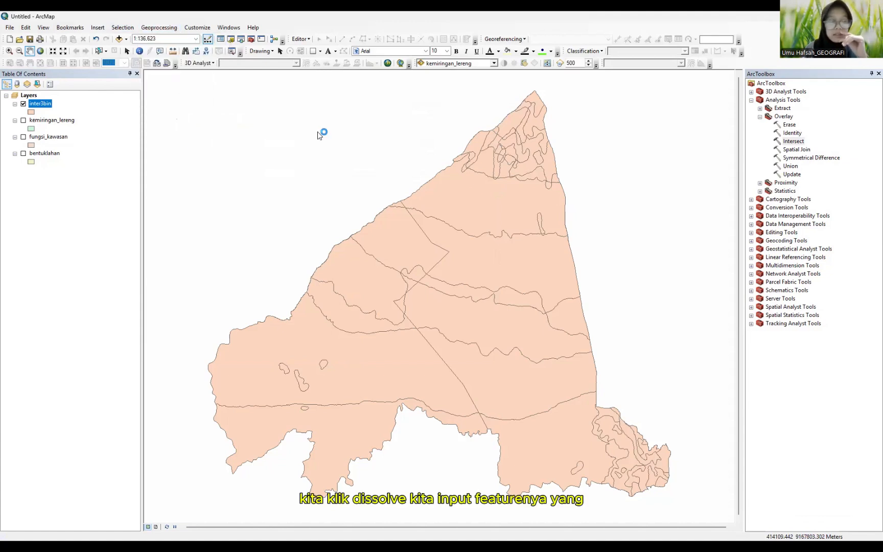
click(502, 161)
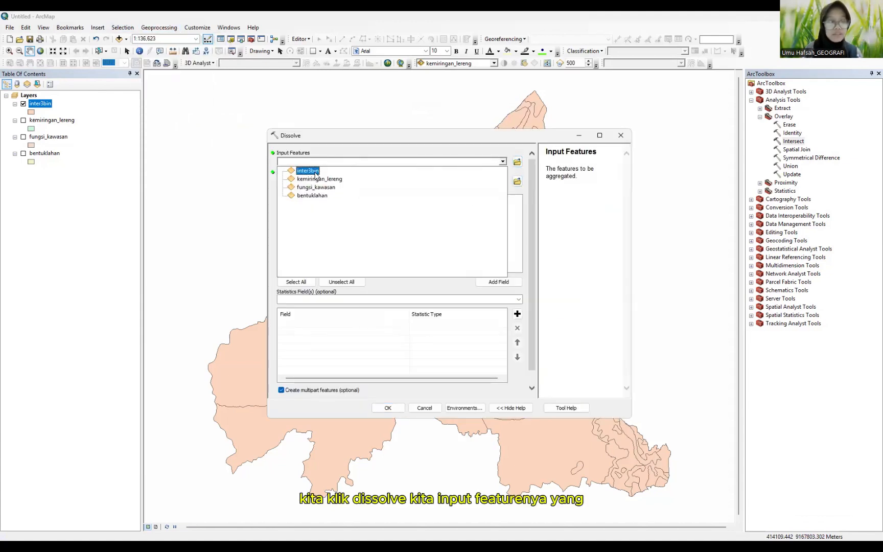
click(310, 172)
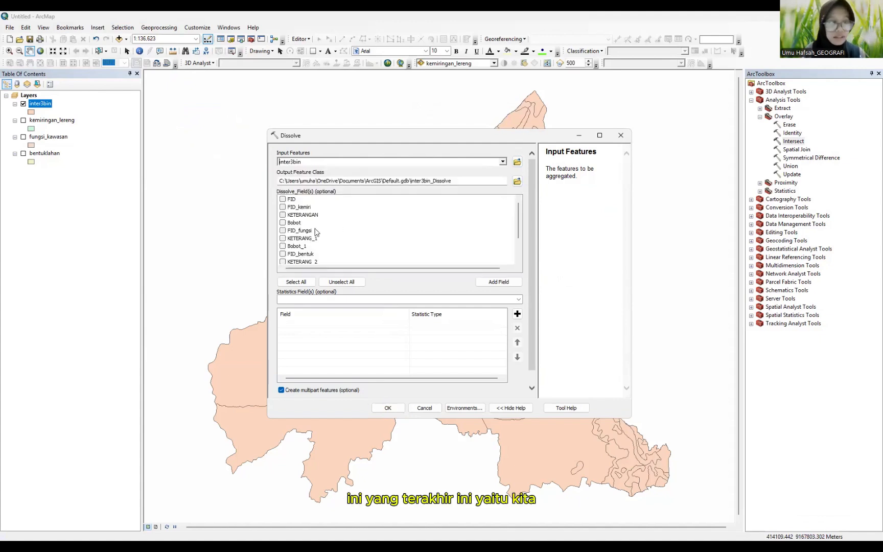
scroll(310, 249, down, 2)
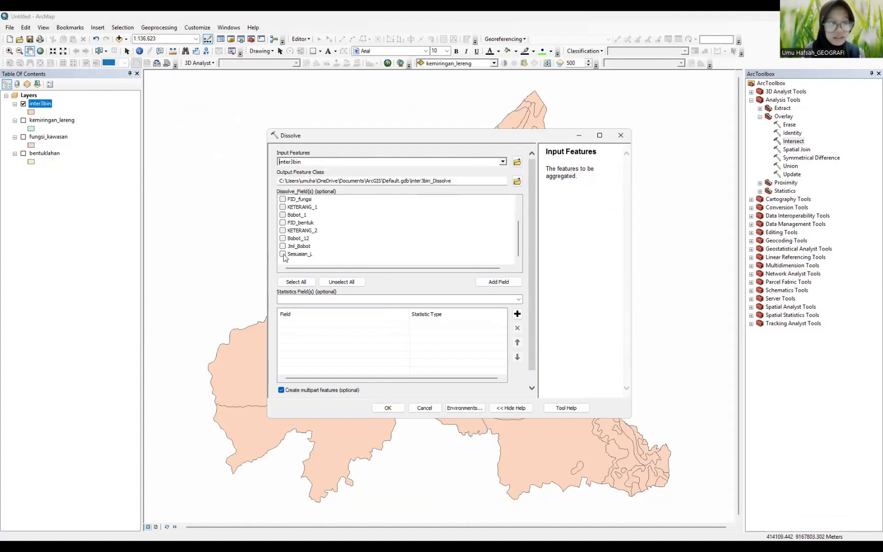
click(283, 254)
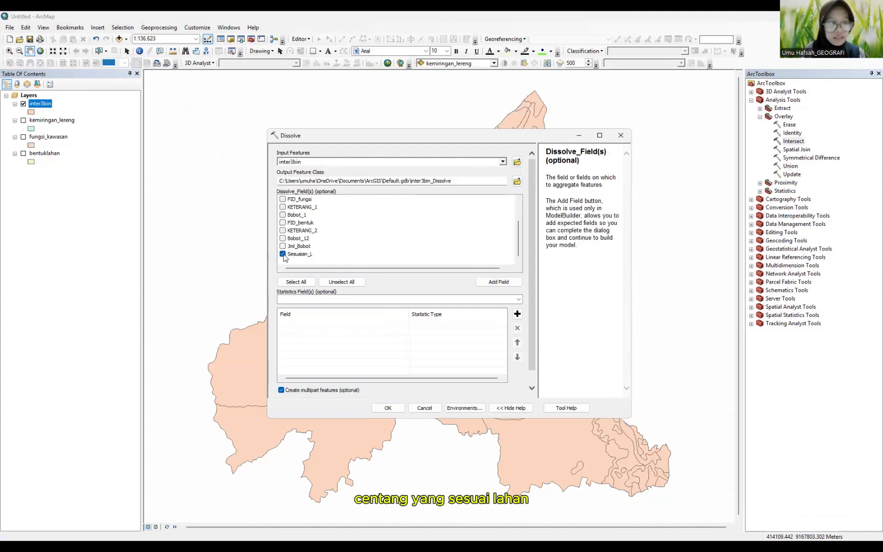
- Set the Dissolve output to kesesuaian_lh in the DATA CREATE folder and run the tool
click(517, 181)
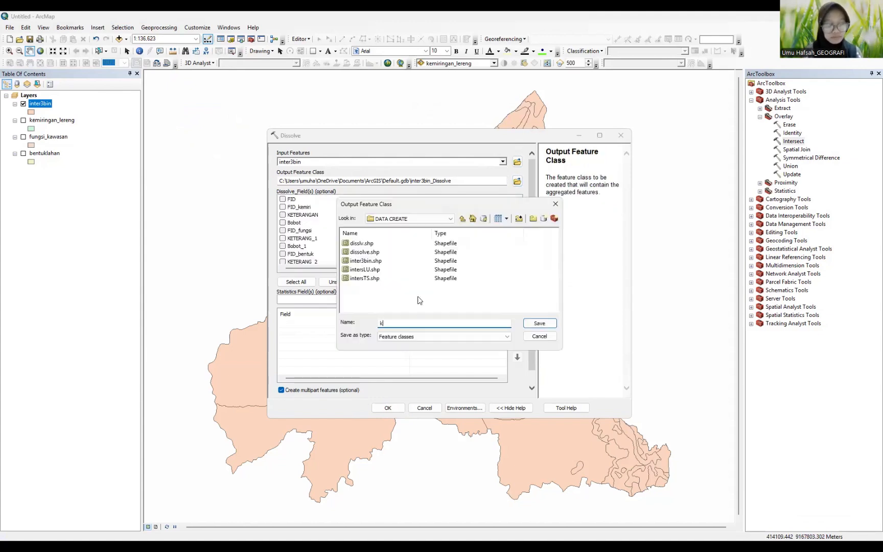
text(k)
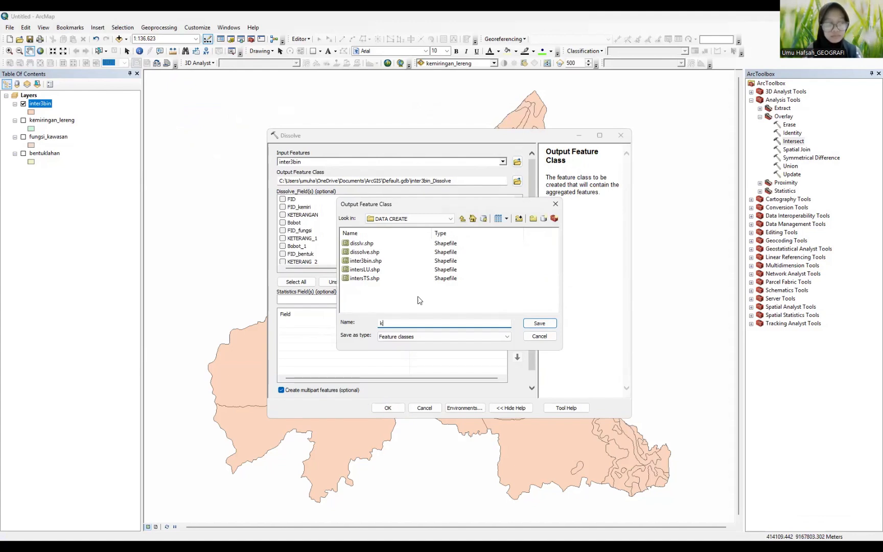
text(esesuaian_lh)
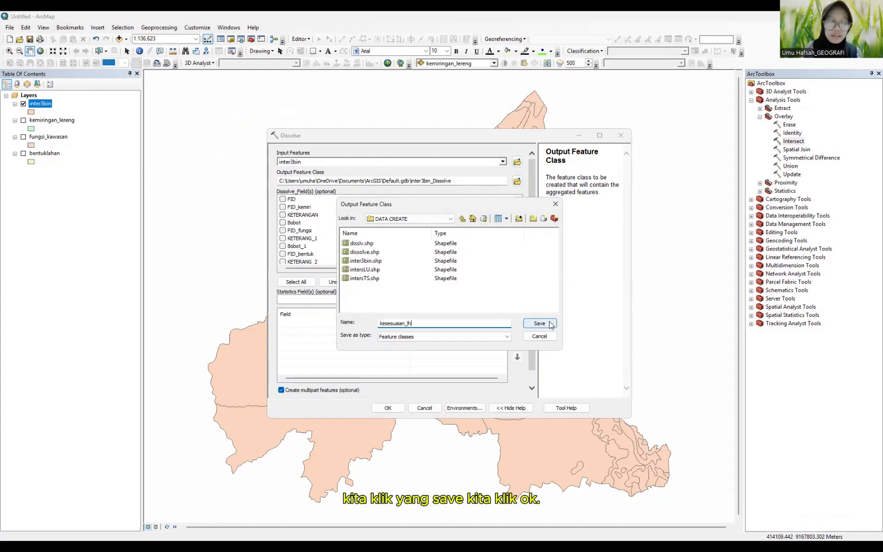
click(402, 409)
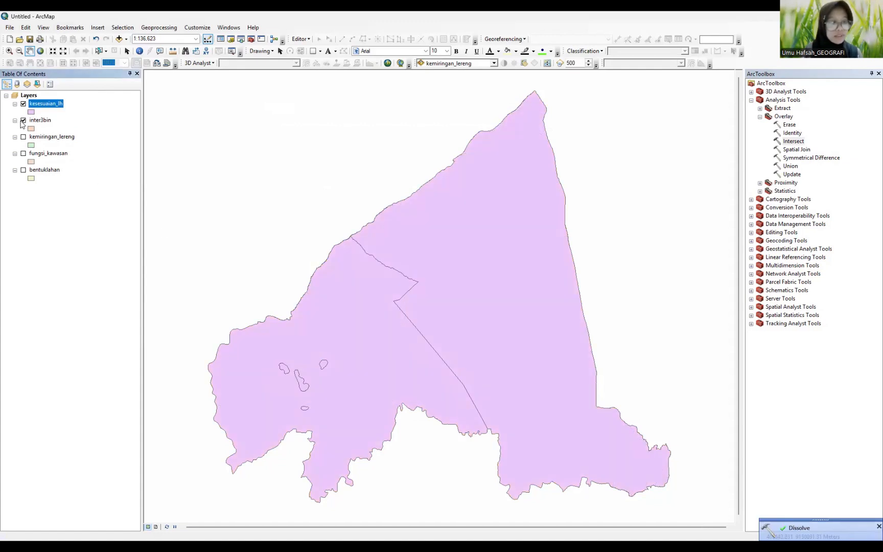
- Hide inter3bin and symbolize kesesuaian_lh by unique values of Sesuaian_L, adding all values and turning off <all other values>
click(23, 121)
right_click(56, 106)
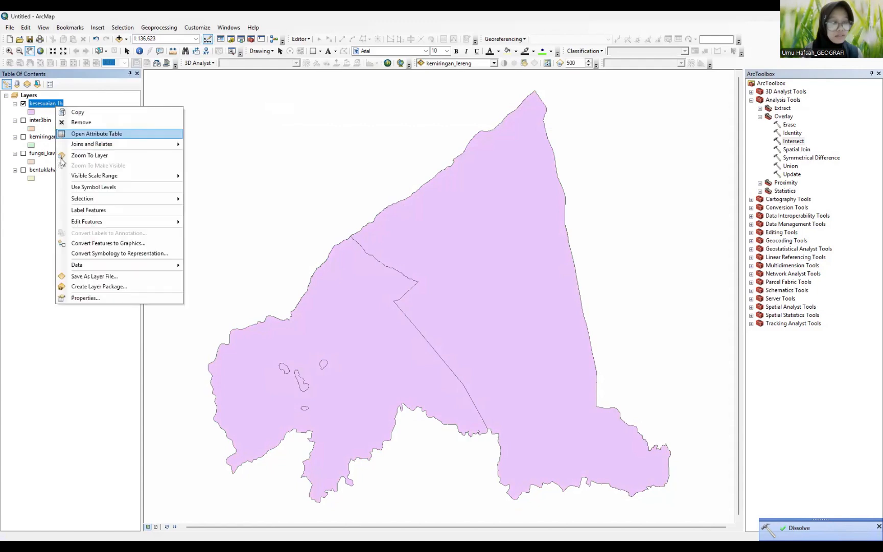
click(85, 297)
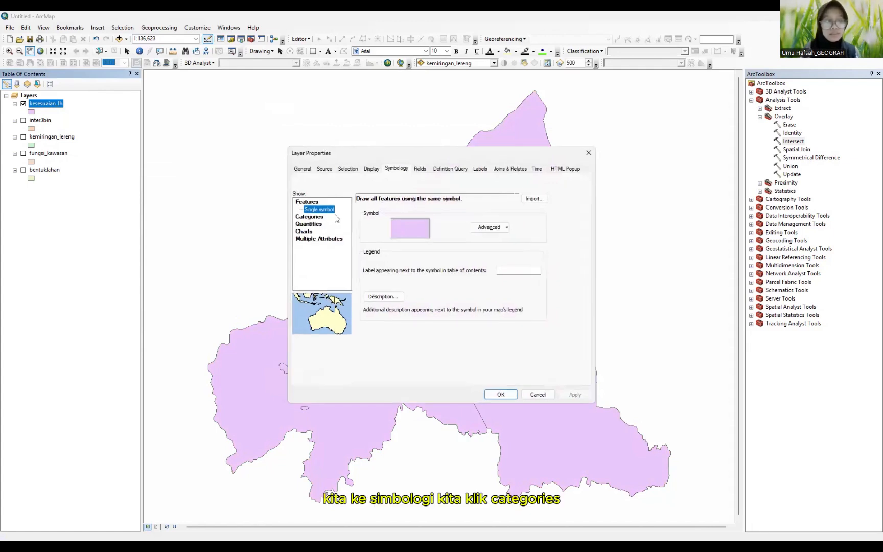
click(313, 216)
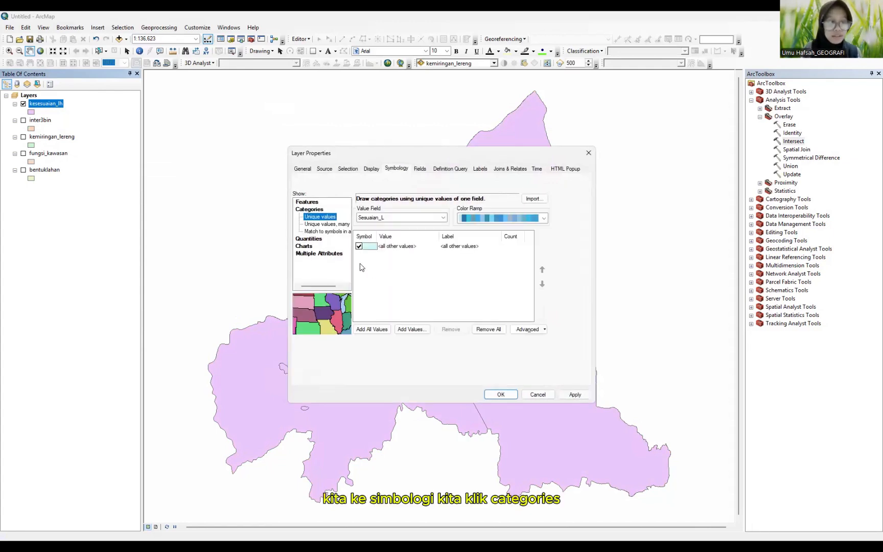
click(359, 246)
click(371, 329)
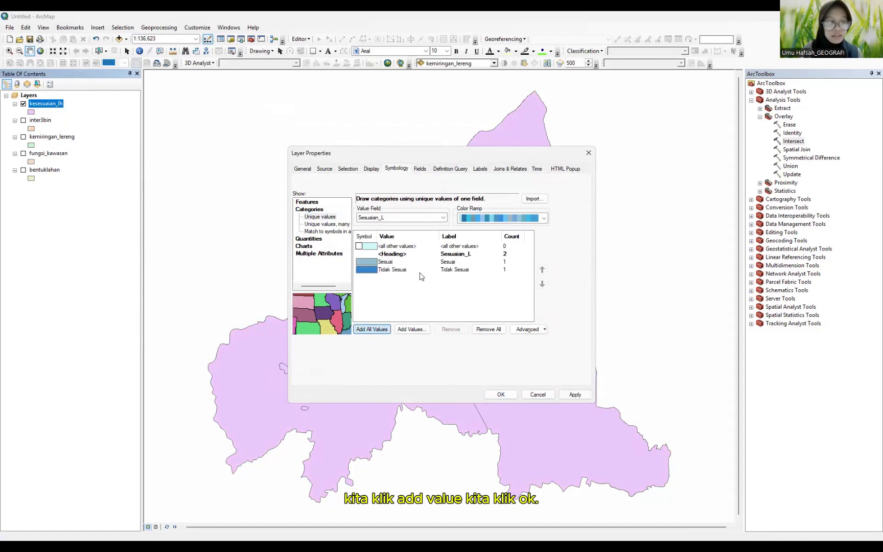
click(569, 397)
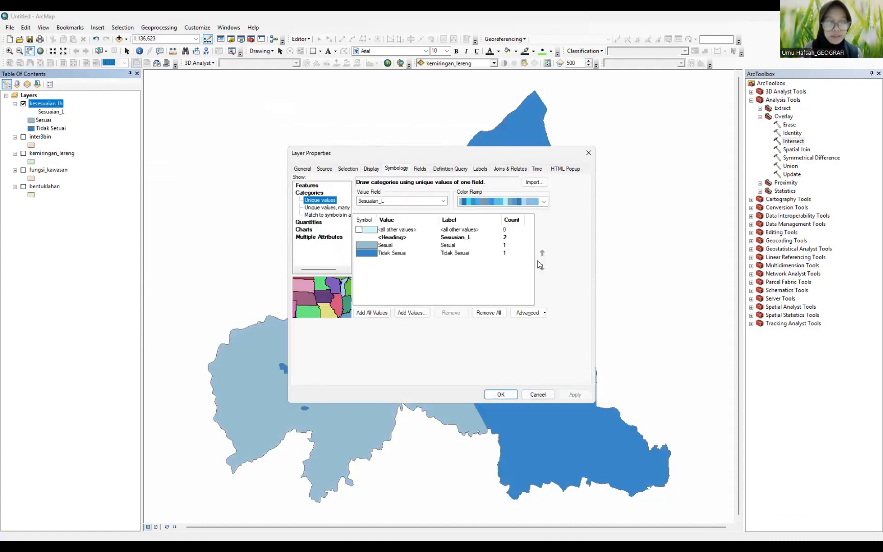
drag(423, 156, 159, 195)
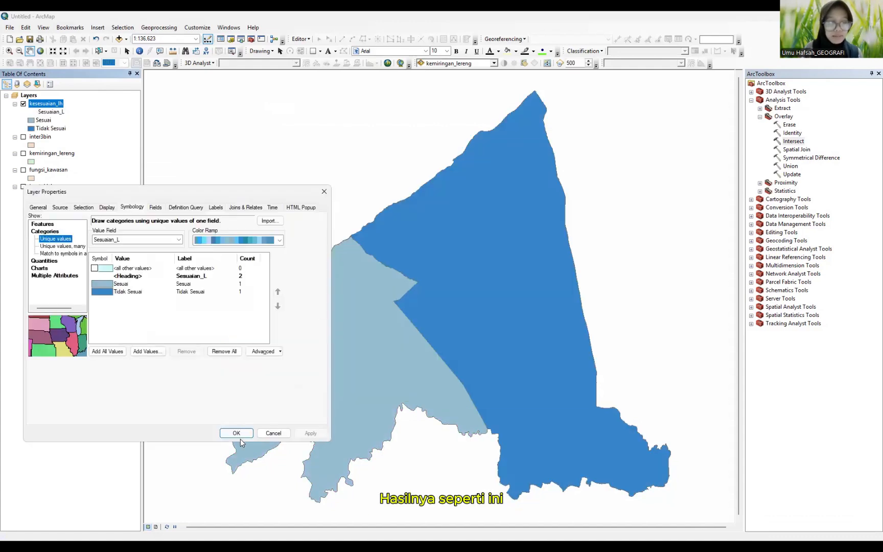
click(236, 433)
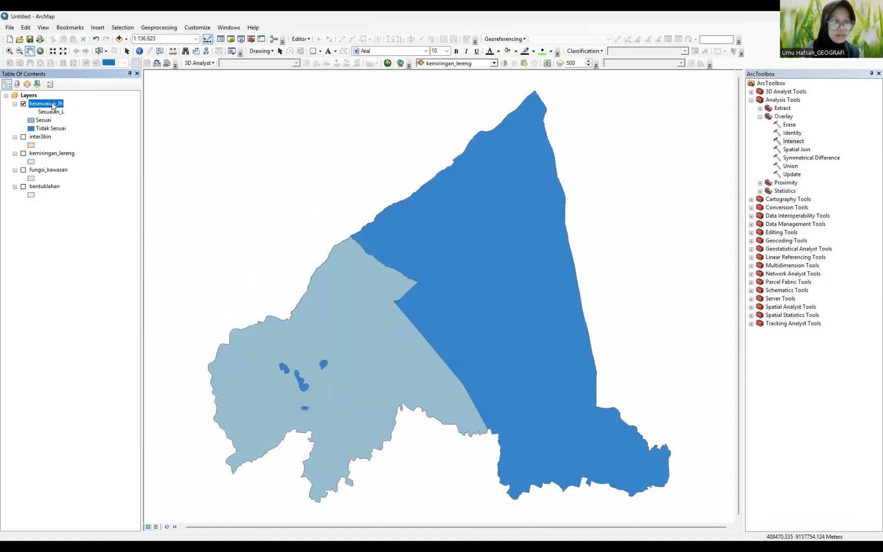
- Label the kesesuaian_lh features with the Sesuaian_L field at font size 11
right_click(51, 104)
click(114, 295)
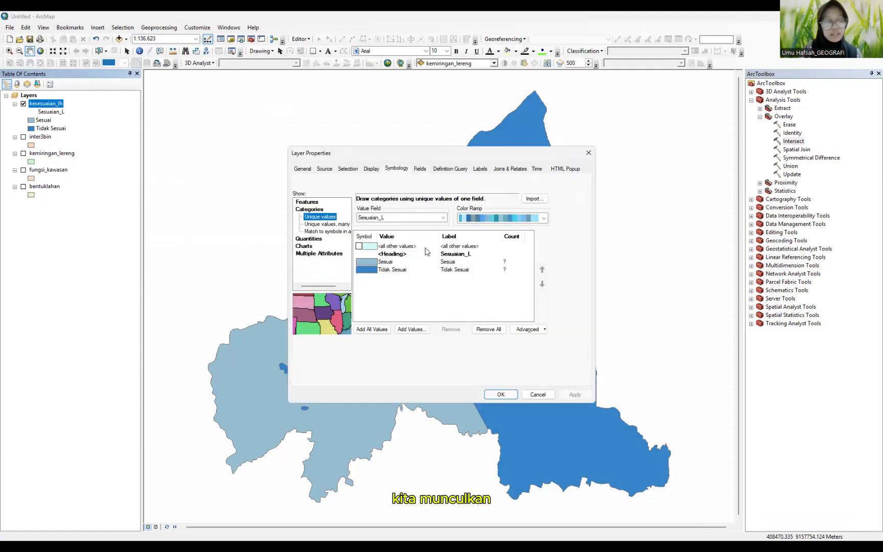
click(481, 170)
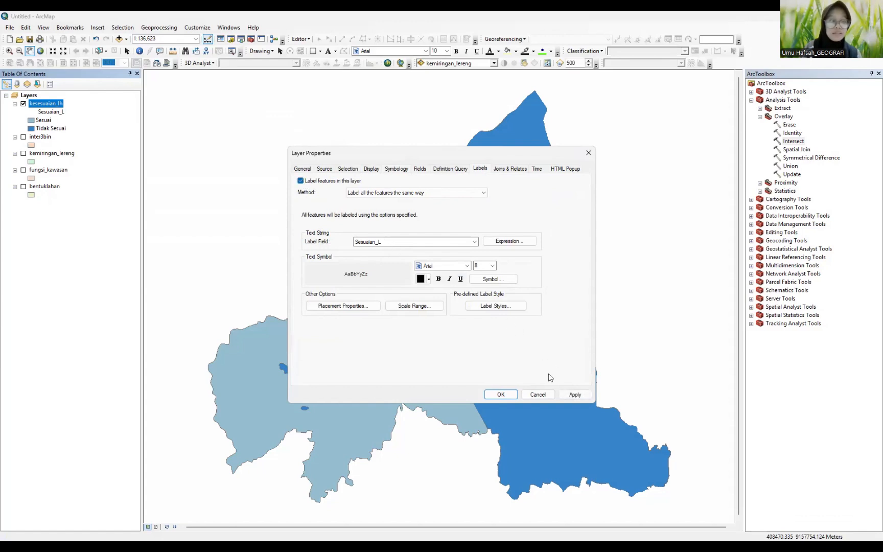
click(492, 266)
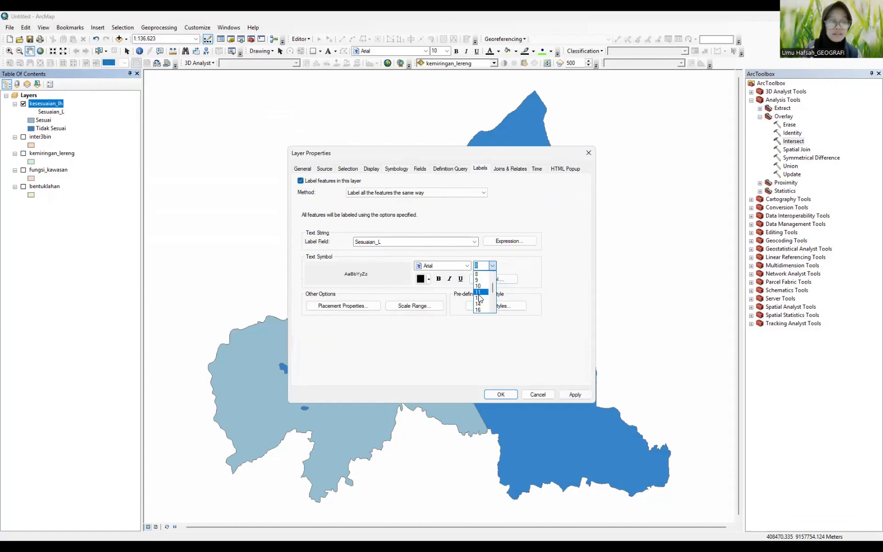
click(479, 293)
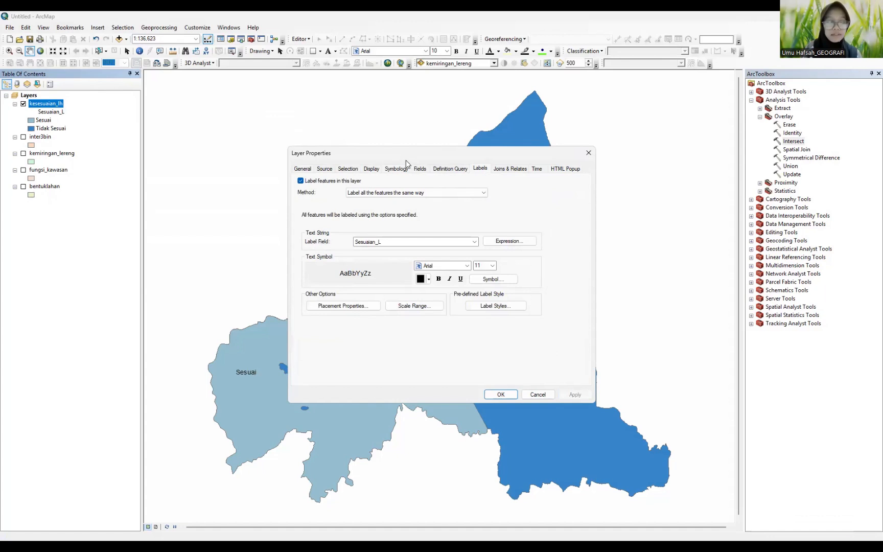
drag(405, 160, 137, 177)
click(232, 412)
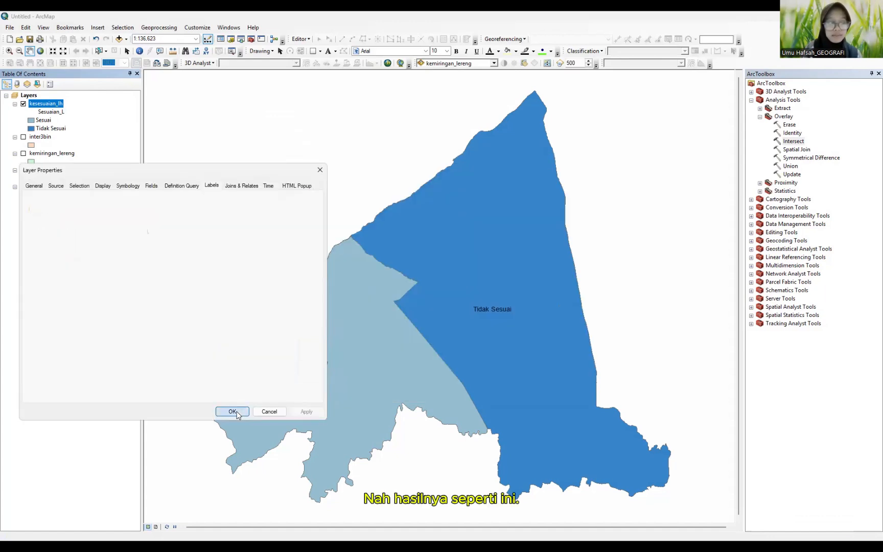
drag(463, 296, 450, 293)
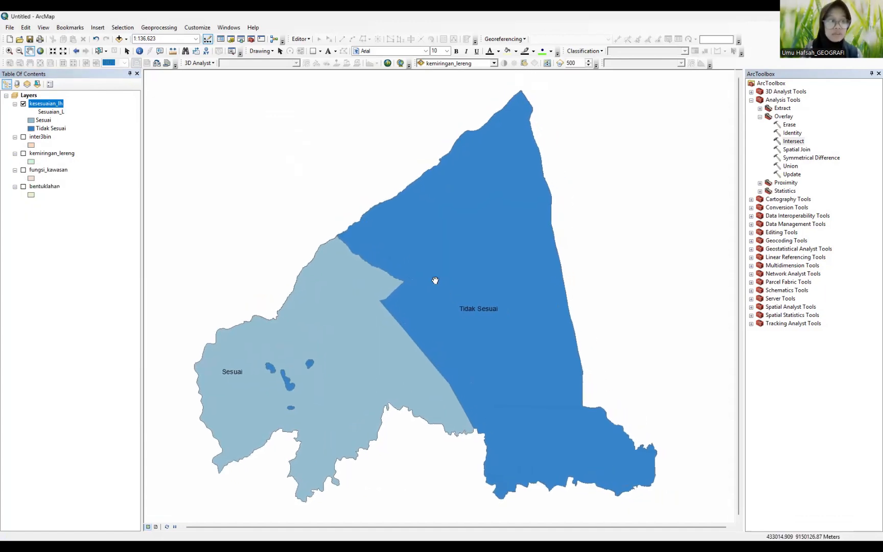